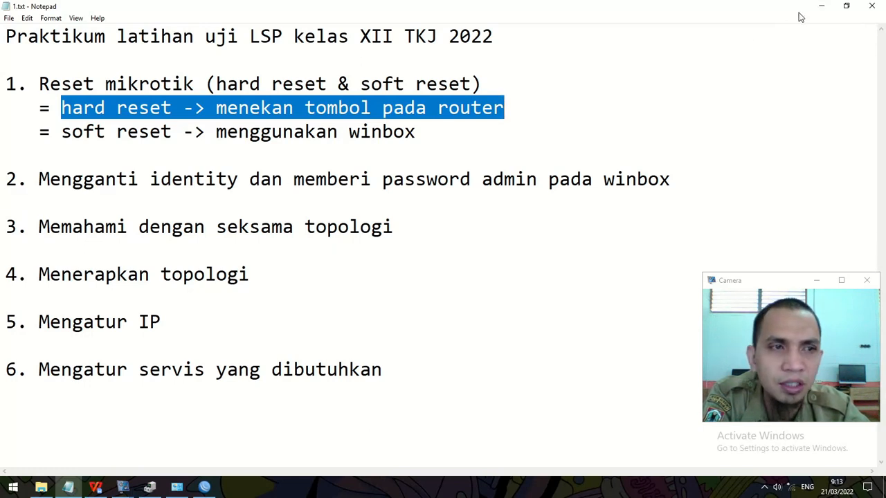
Step: Cancel the failing retry, blank the password, and connect as admin to the MikroTik neighbour
left_click(204, 487)
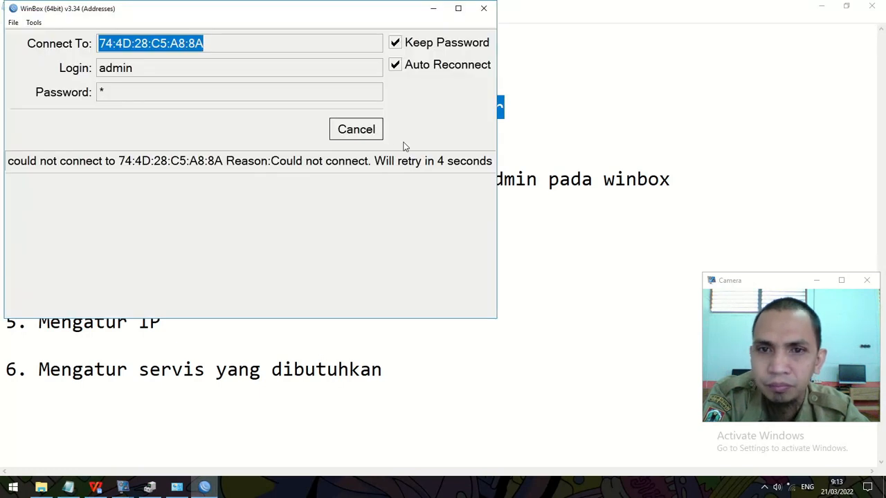
left_click(341, 135)
left_click(458, 8)
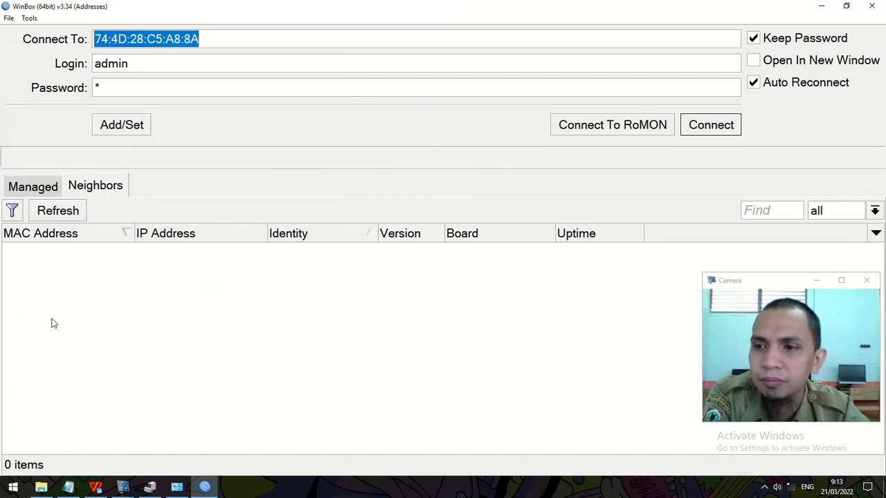
left_click(141, 84)
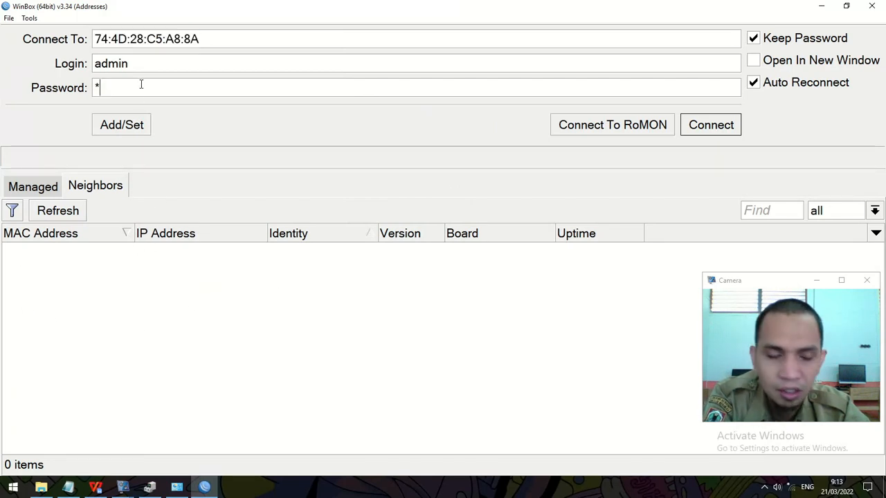
key("BackSpace")
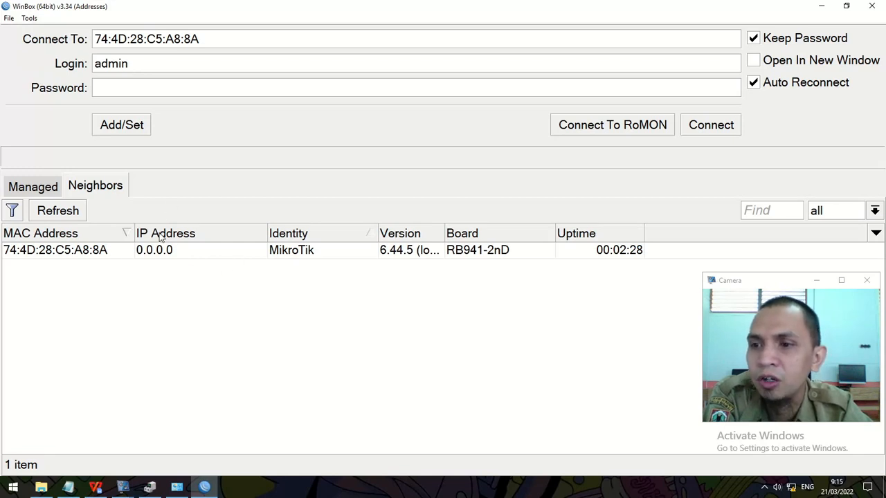
left_click(97, 251)
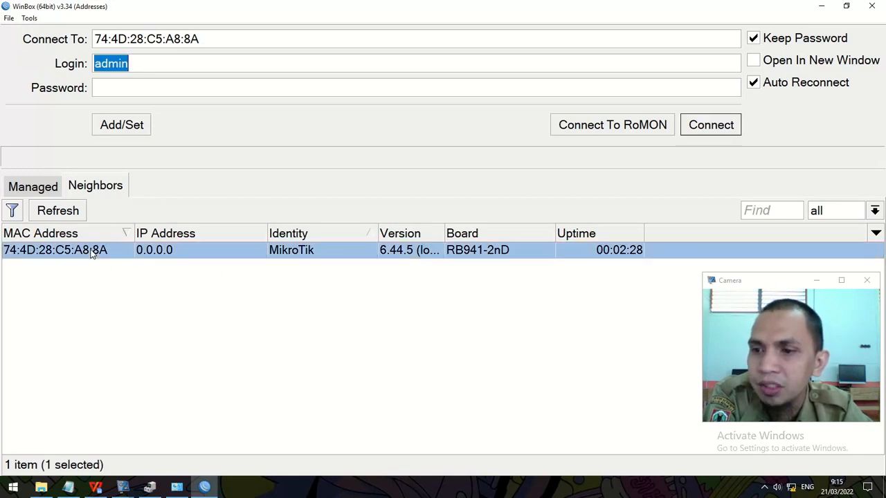
left_click(706, 125)
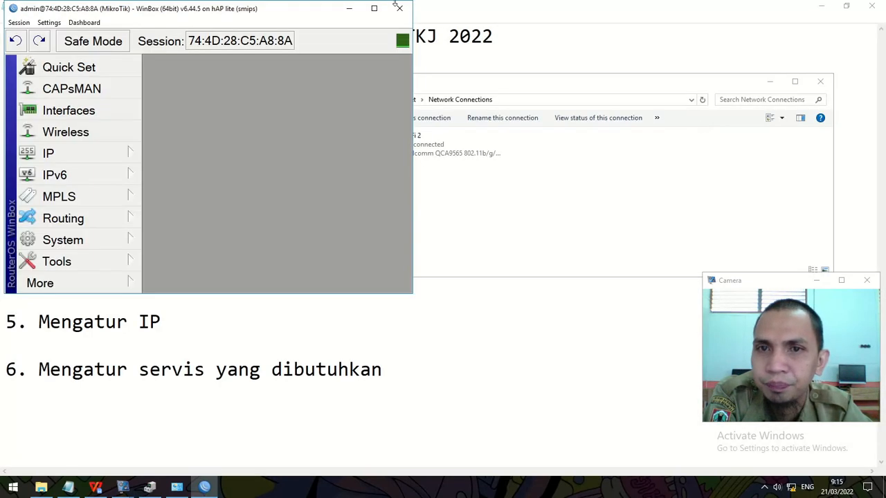
Step: Run System > Reset Configuration with No Default Configuration ticked and confirm the reset
left_click(373, 8)
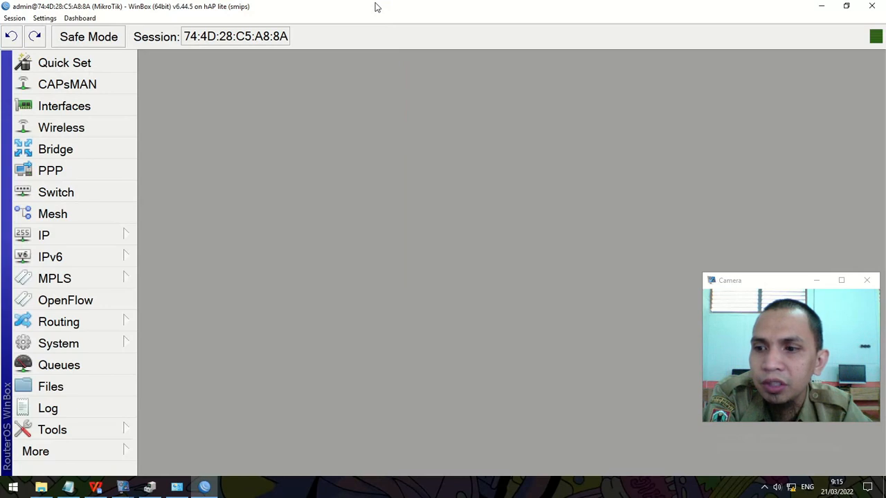
left_click(62, 345)
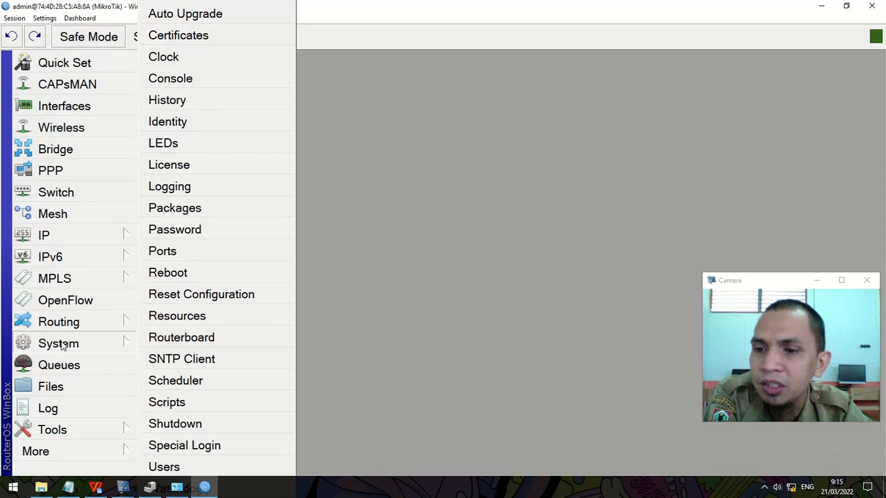
left_click(216, 298)
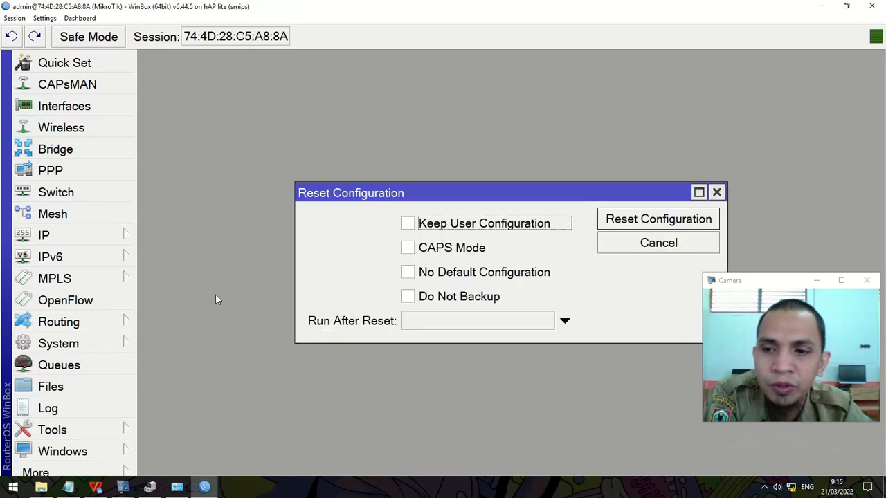
left_click_drag(448, 192, 366, 138)
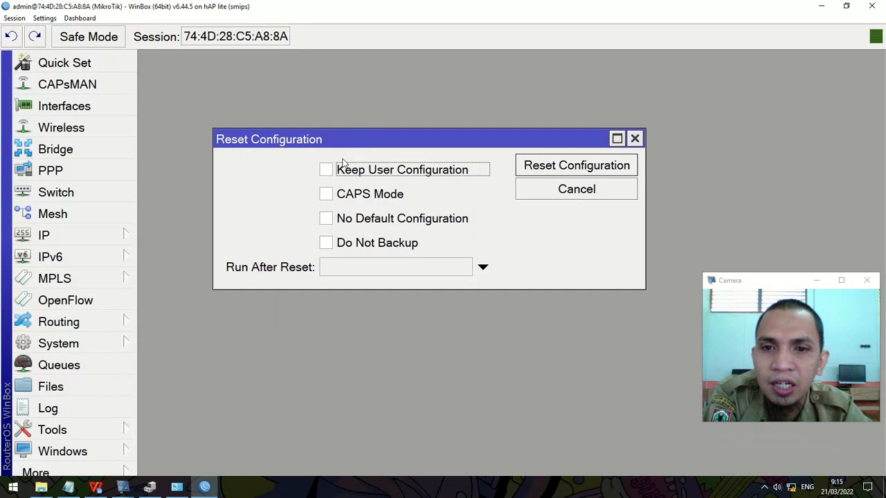
left_click(325, 220)
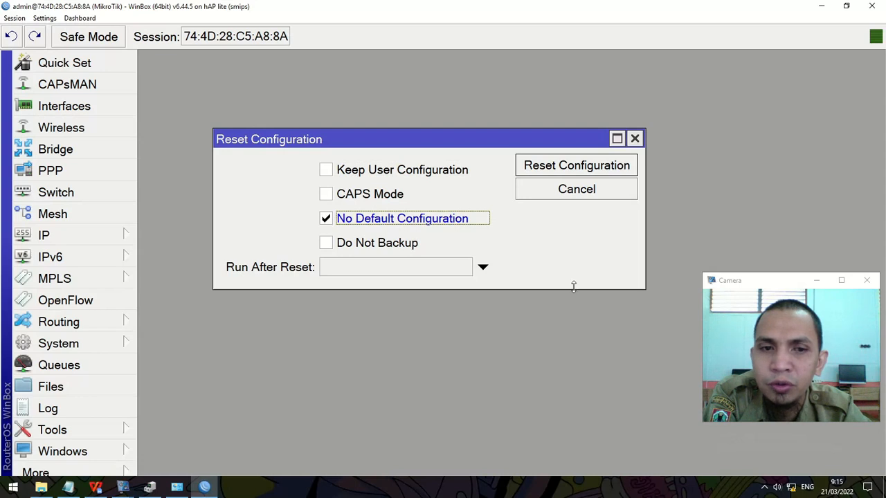
left_click(325, 220)
left_click(325, 222)
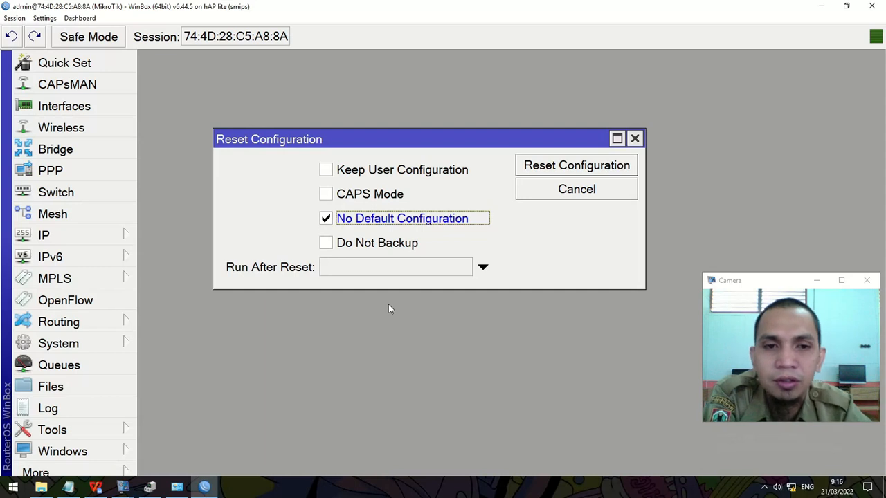
left_click(579, 168)
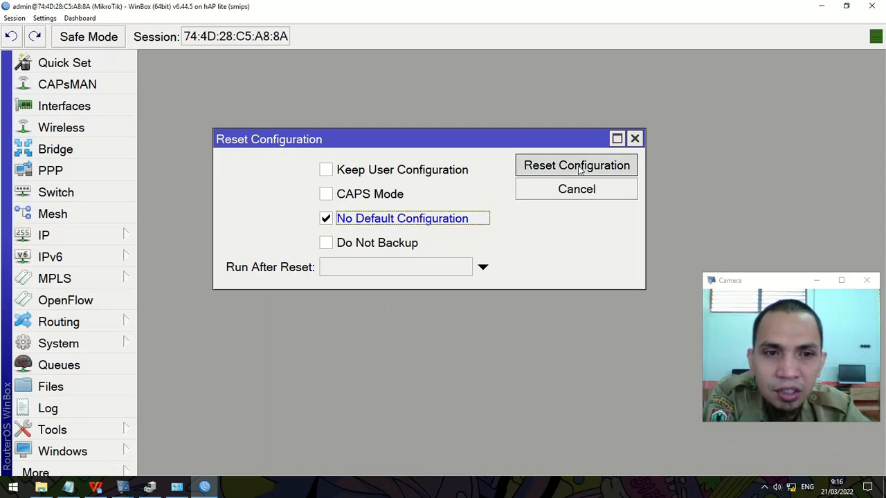
left_click(544, 261)
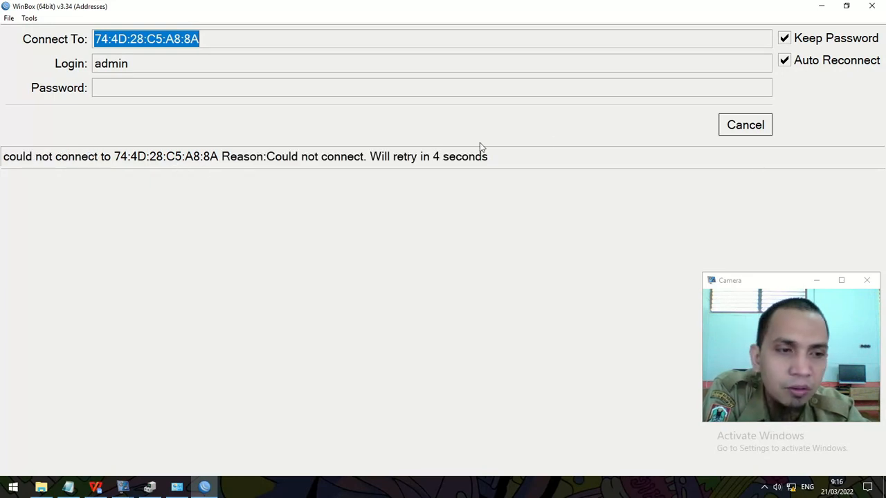
Step: Cancel the lost-connection retry and reconnect as admin to the reset MikroTik neighbour
left_click(721, 125)
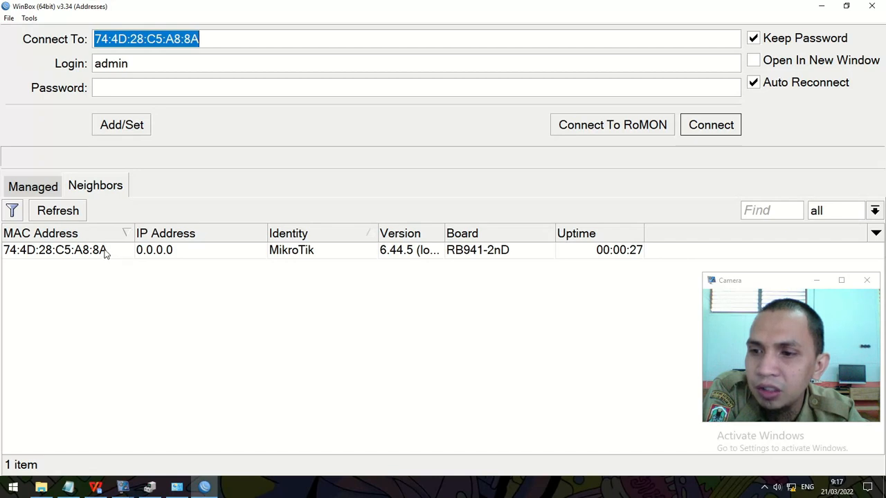
left_click(106, 254)
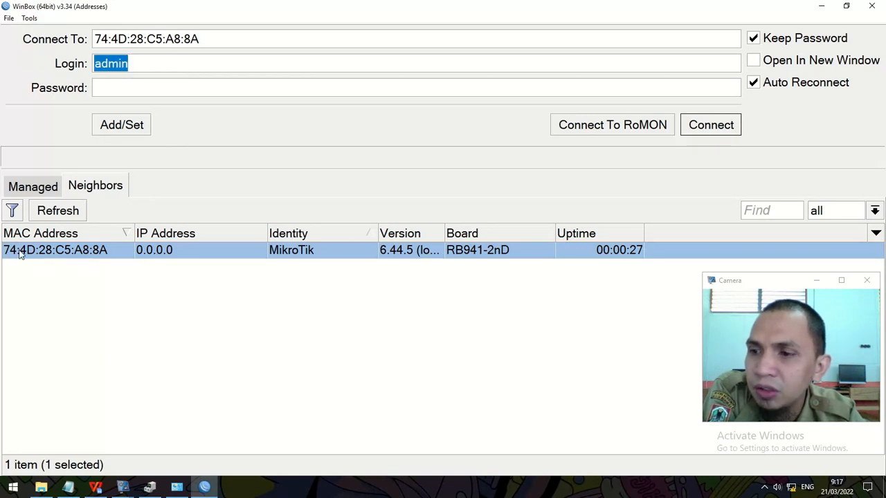
left_click(737, 127)
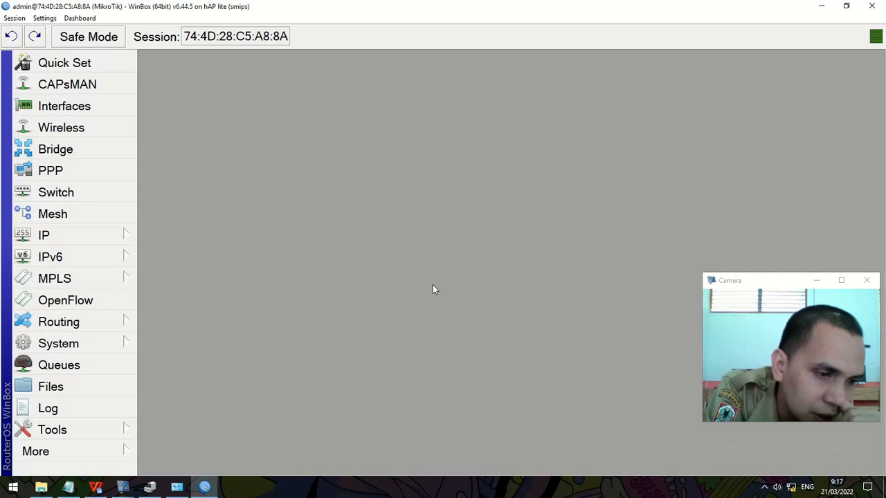
Step: Check soal1.docx and the task notes' identity and password step, then minimize Notepad
left_click(102, 488)
left_click(123, 488)
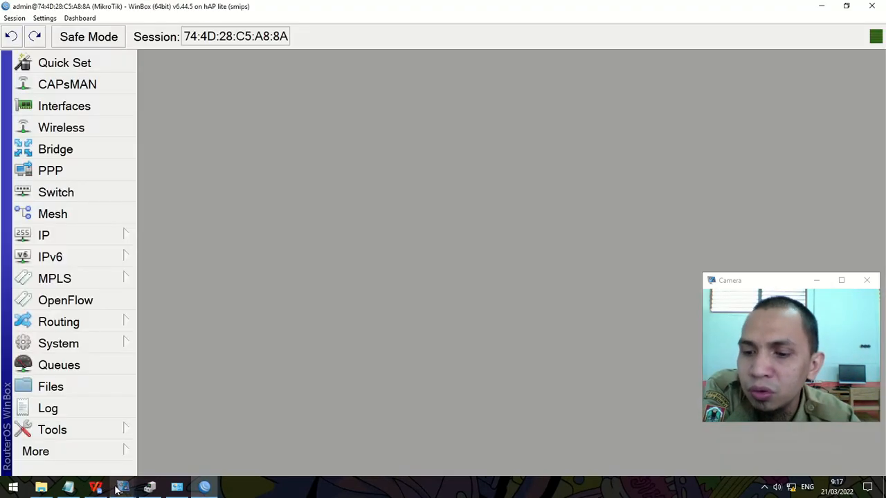
left_click(67, 487)
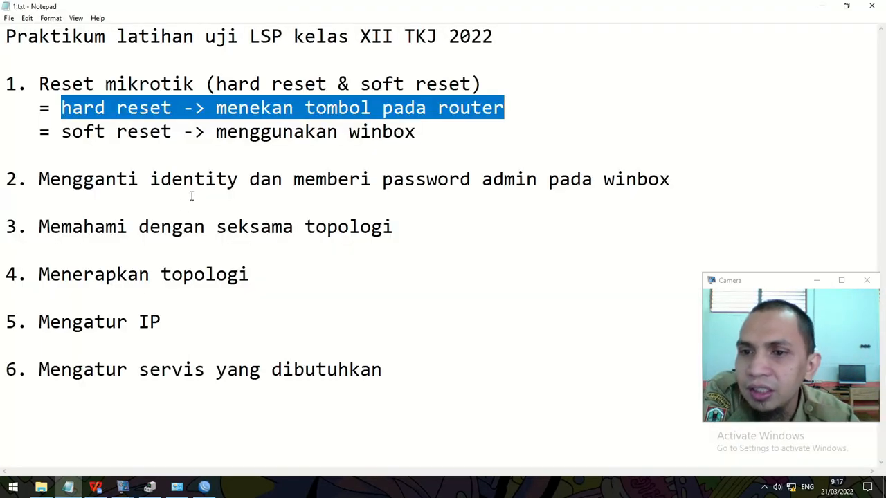
left_click_drag(195, 179, 685, 184)
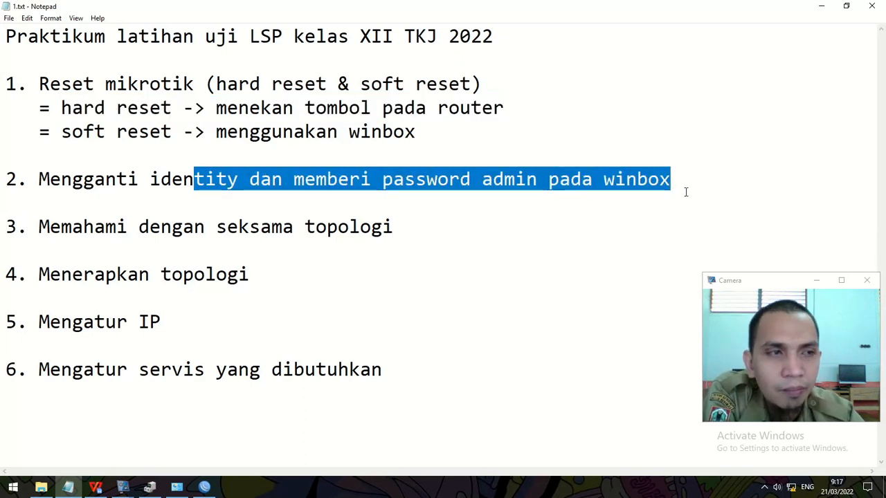
left_click(820, 10)
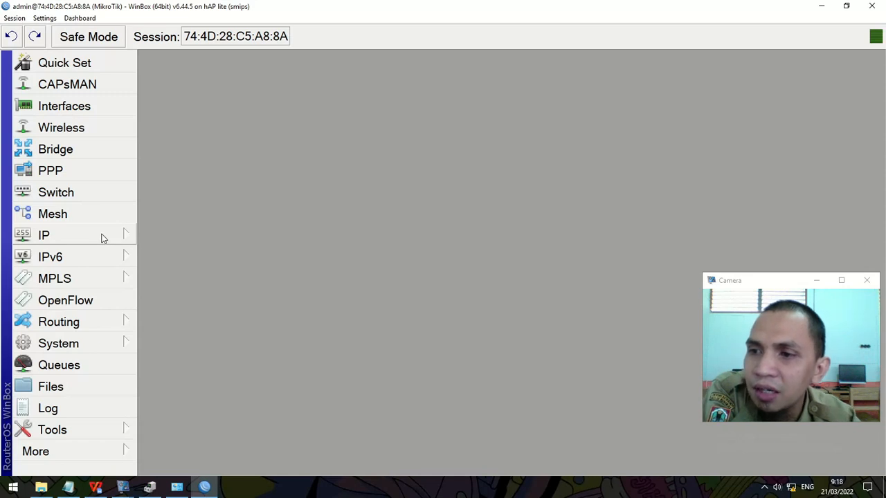
Step: Change the router identity from MikroTik to NUNU in System > Identity
left_click(98, 343)
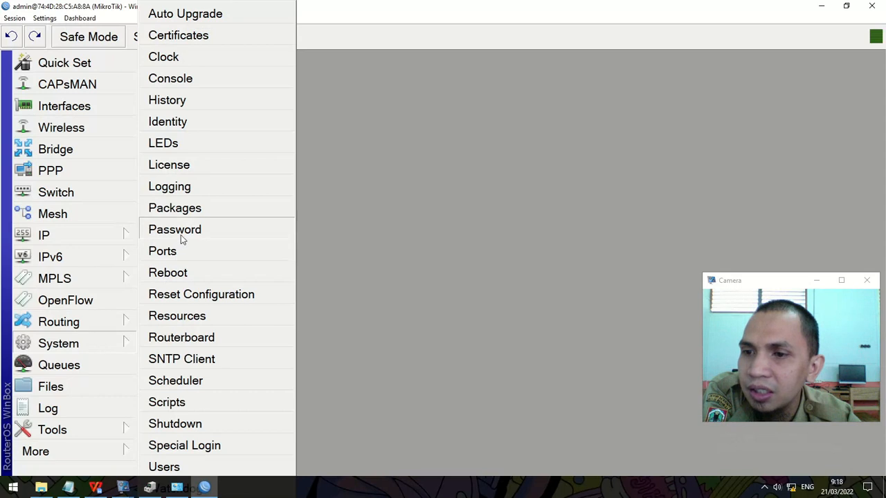
left_click(184, 124)
left_click(503, 245)
left_click_drag(501, 245, 427, 248)
type("NUNU")
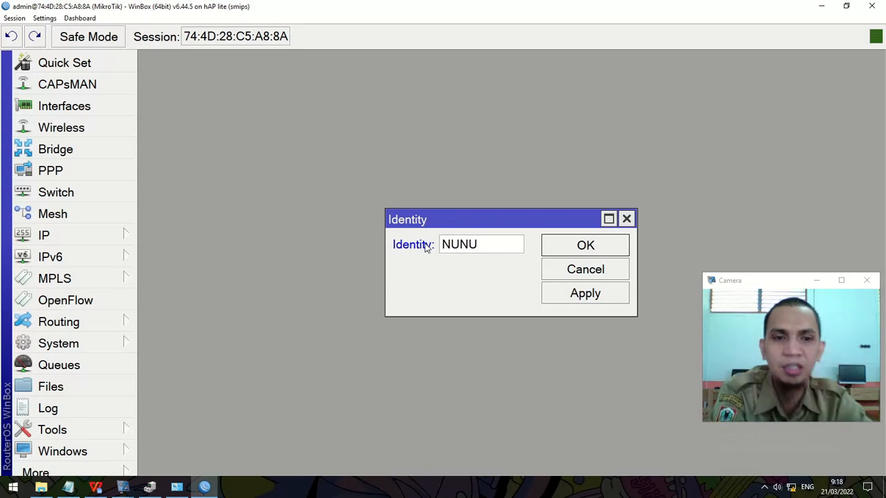
left_click(552, 245)
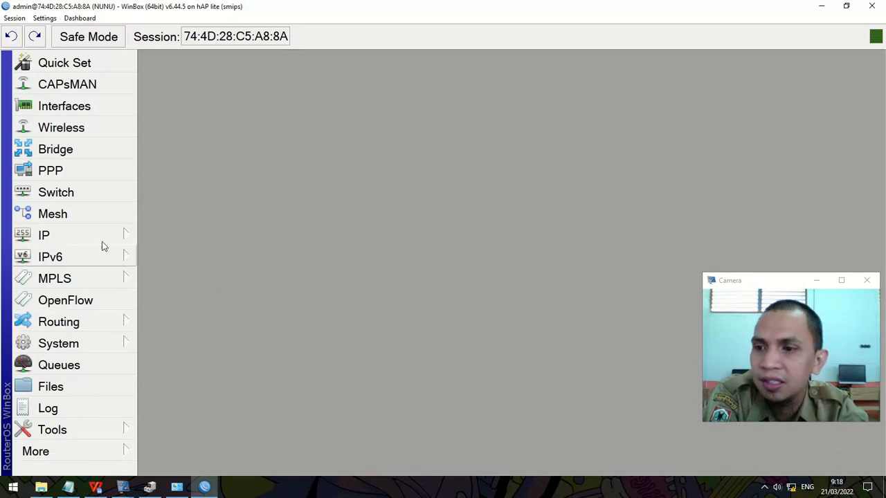
Step: Set a new admin password in System > Password, entering it in both fields, and apply
left_click(74, 350)
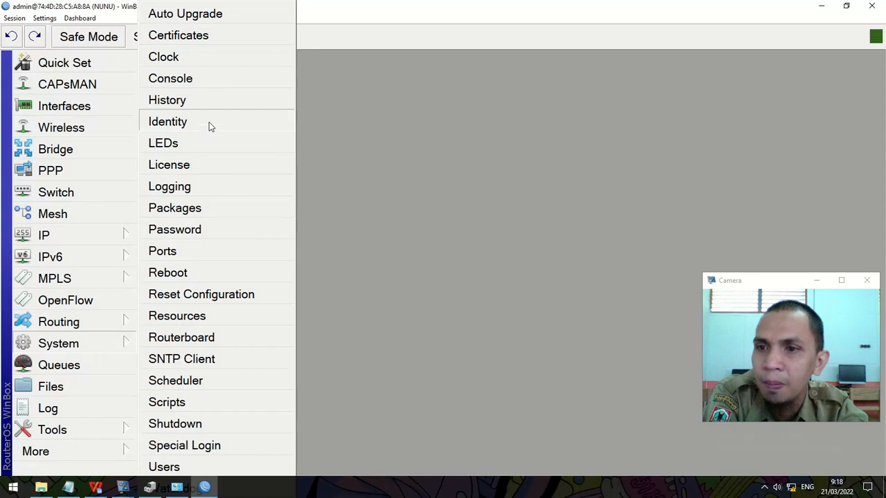
left_click(203, 229)
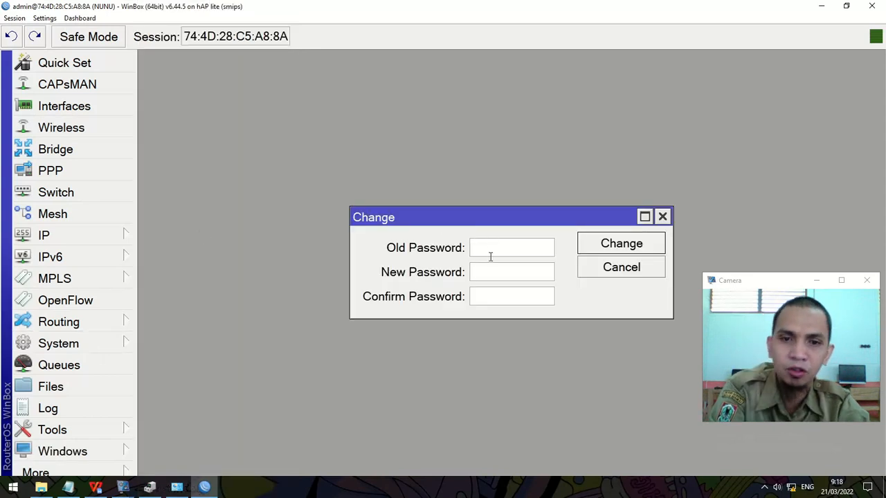
left_click(490, 272)
type("1")
left_click(489, 299)
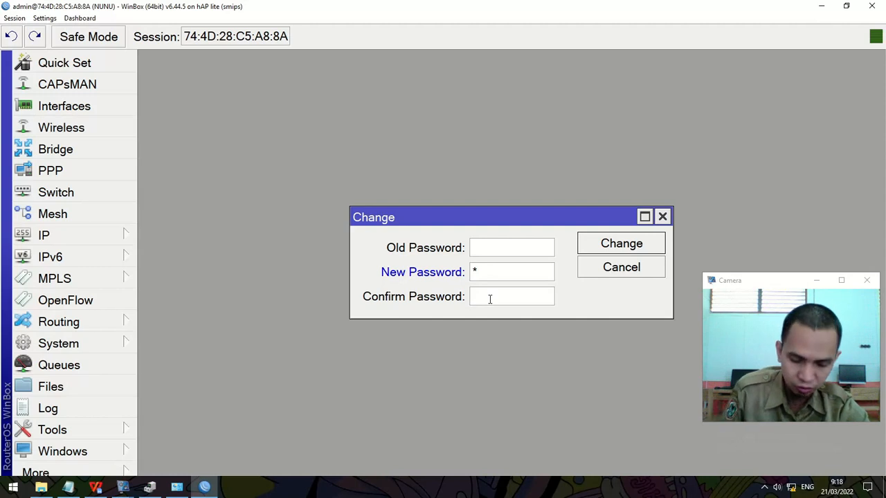
type("1")
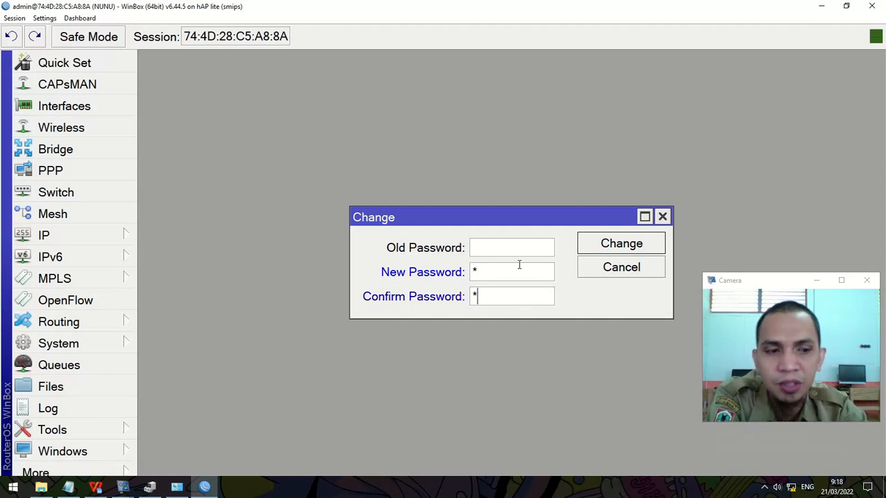
left_click(634, 244)
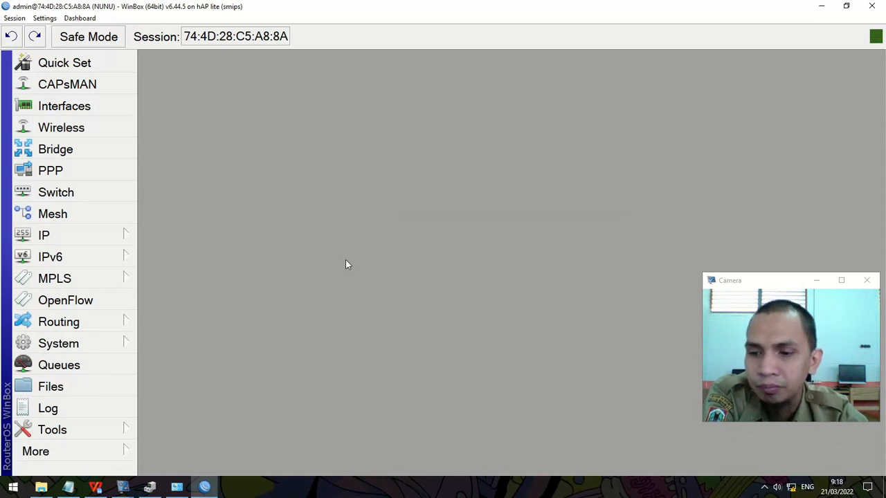
Step: Close the WinBox session and relaunch winbox64.exe from the Desktop folder
left_click(883, 6)
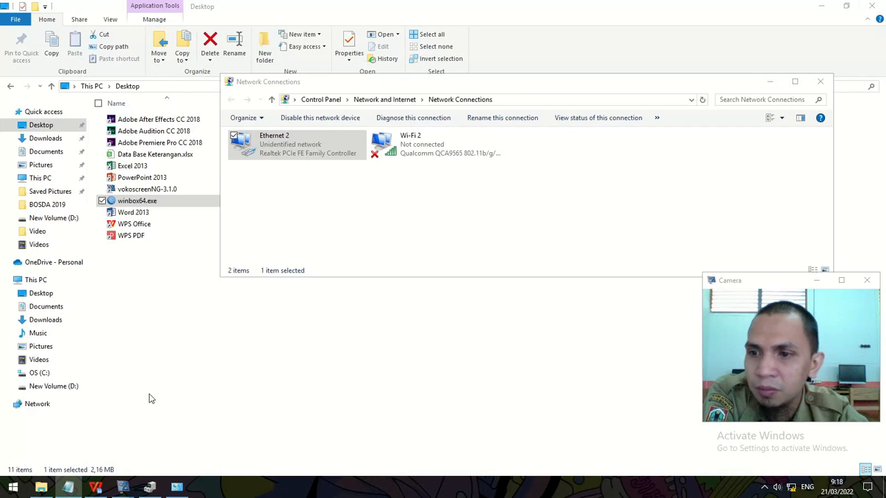
left_click(151, 374)
double_click(164, 202)
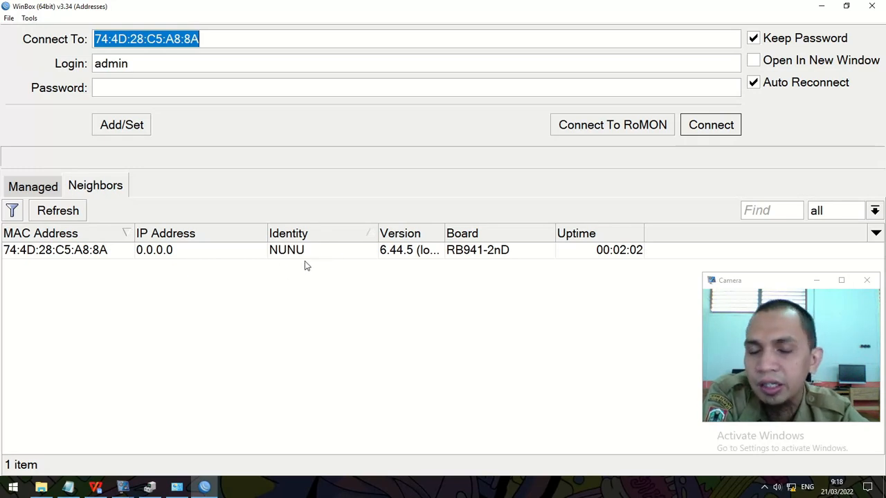
Step: Log in to the NUNU router as admin using the new password
left_click(51, 252)
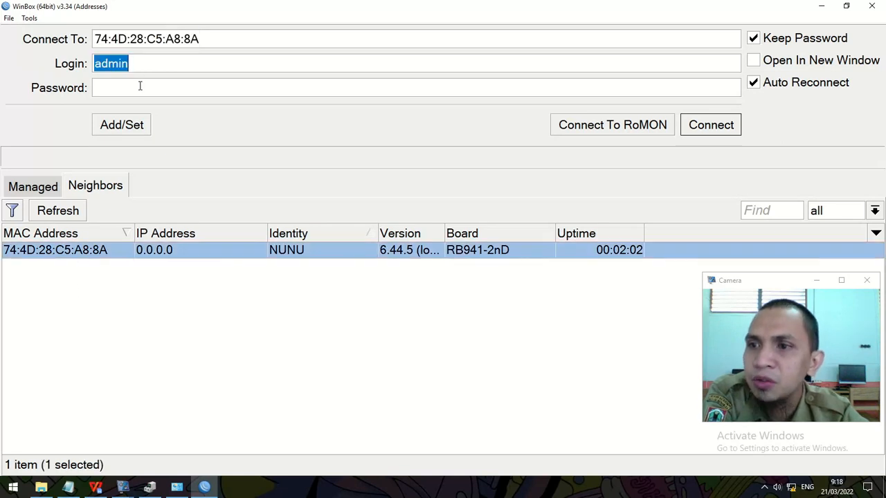
left_click(98, 89)
left_click(723, 128)
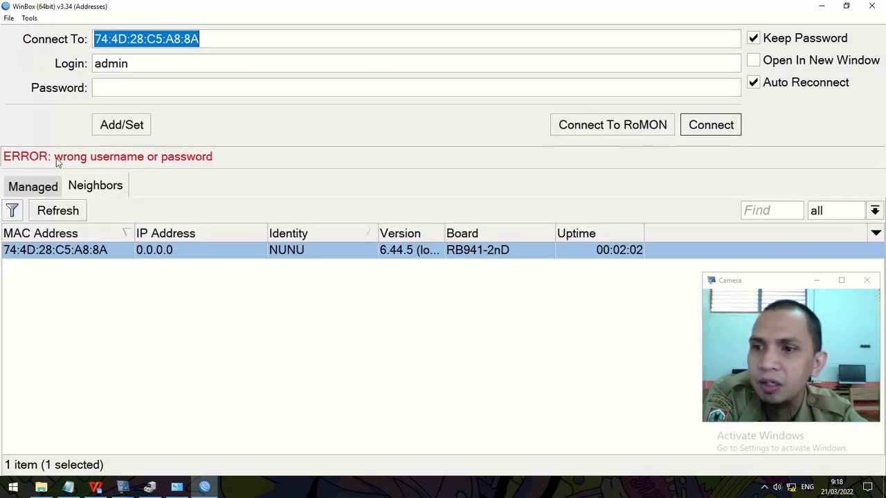
left_click(189, 90)
type("*")
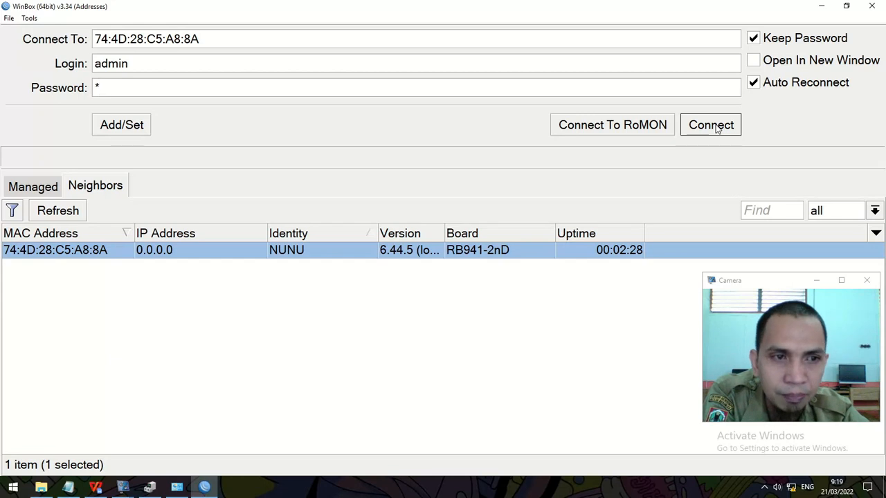
left_click(717, 130)
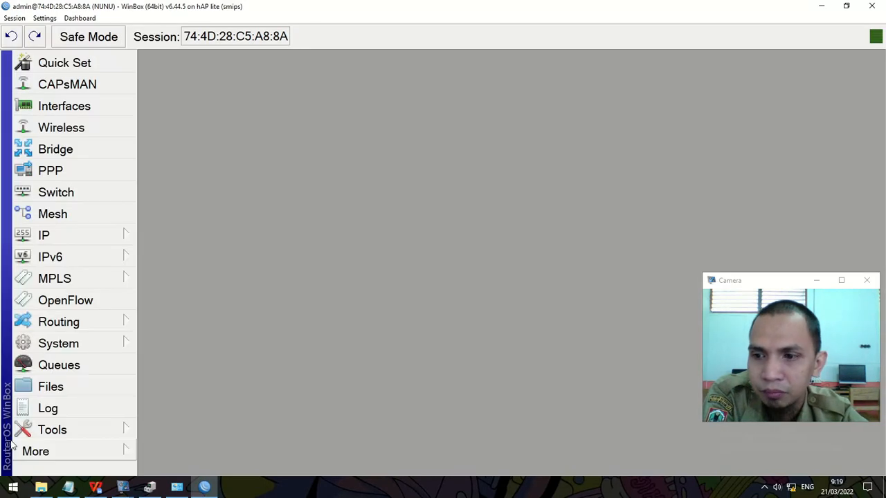
Step: Return to the task notes, then show the topology diagram in soal1.docx
left_click(67, 492)
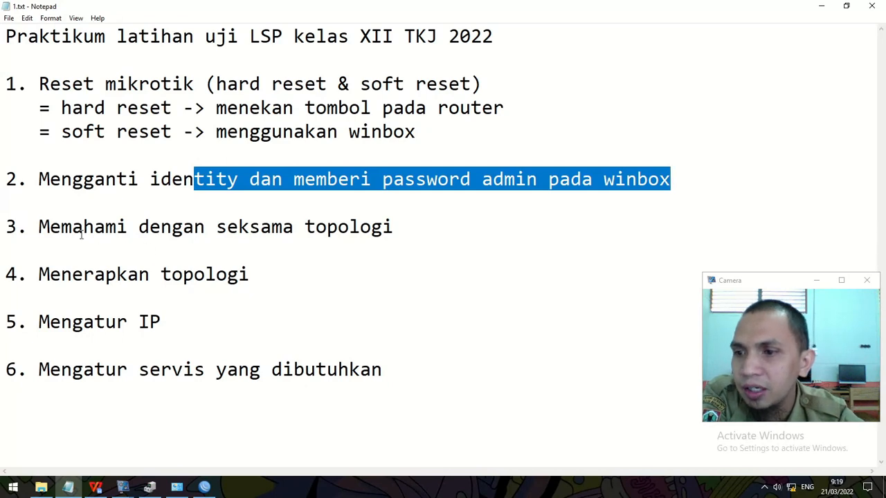
left_click(297, 225)
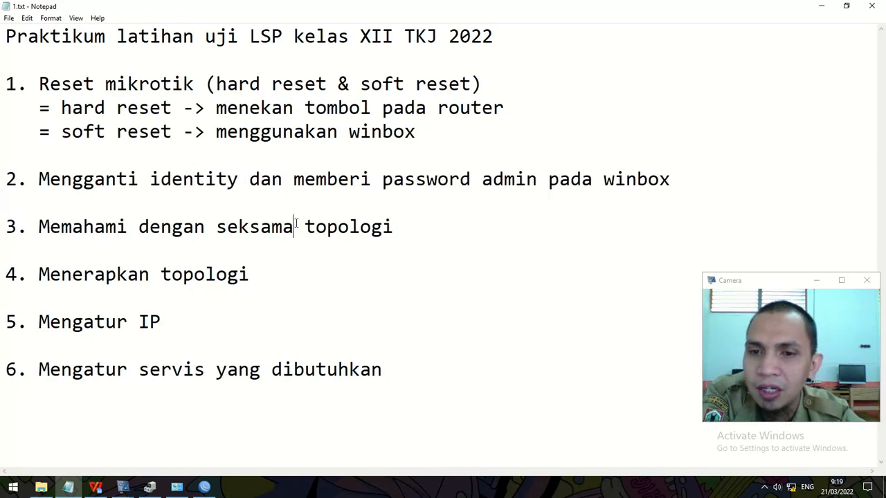
left_click(96, 488)
scroll(436, 298, "up", 10)
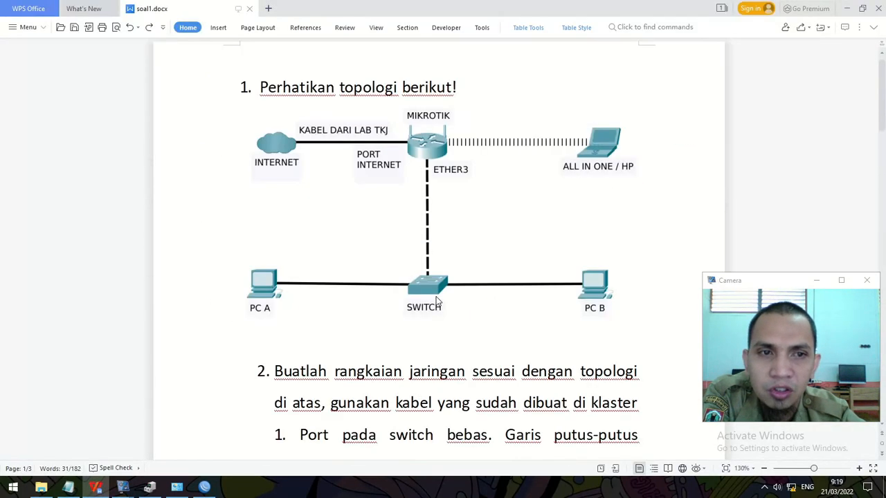
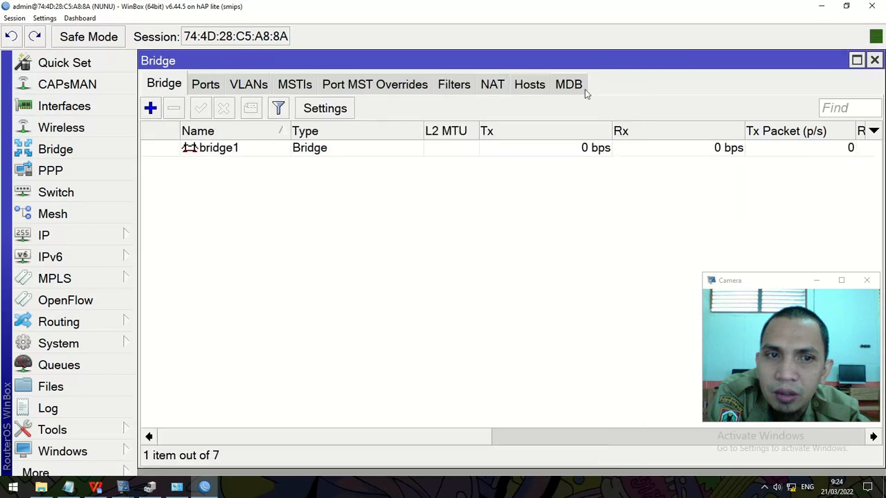
Step: Add wlan1 and ether3 as bridge ports of bridge1
left_click(204, 85)
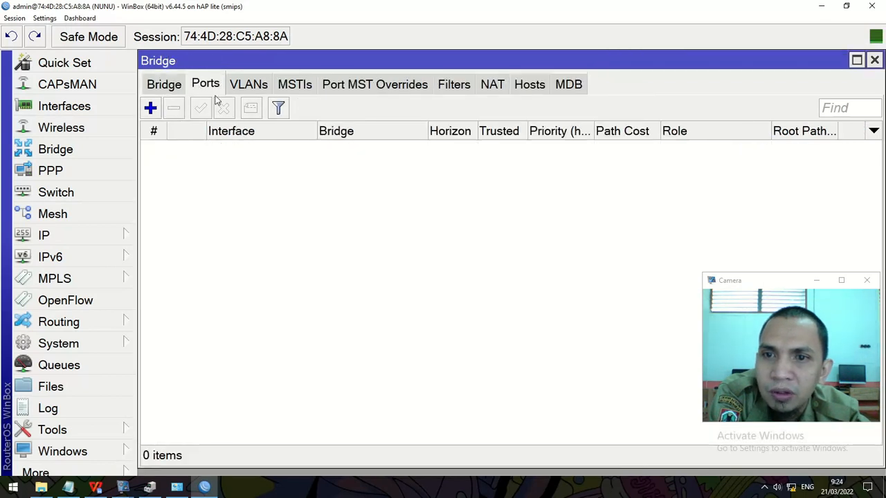
left_click(150, 109)
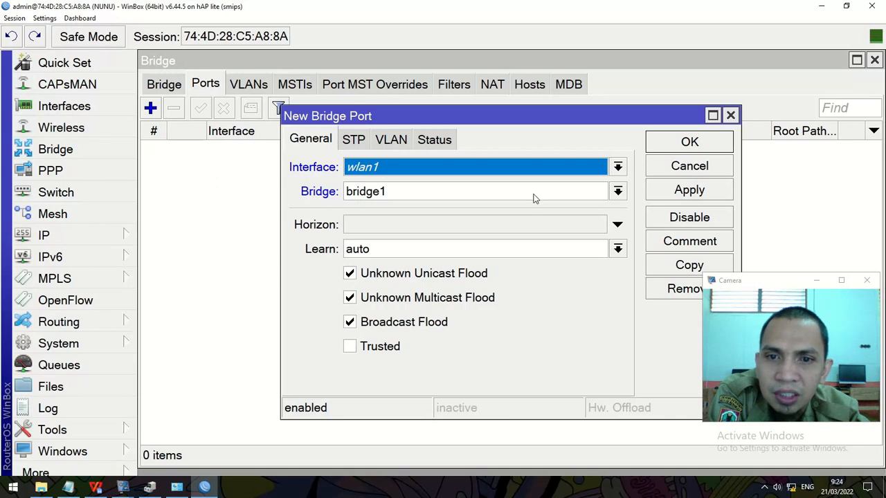
left_click(694, 141)
left_click(151, 109)
left_click(414, 169)
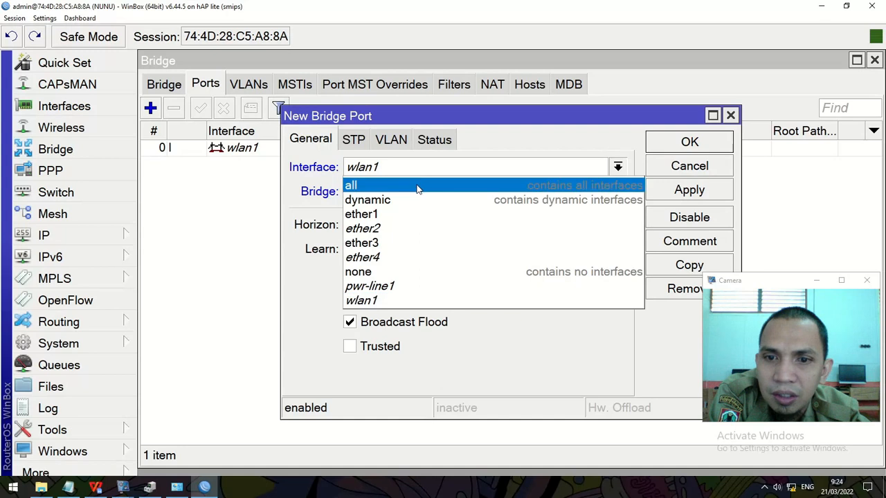
left_click(415, 243)
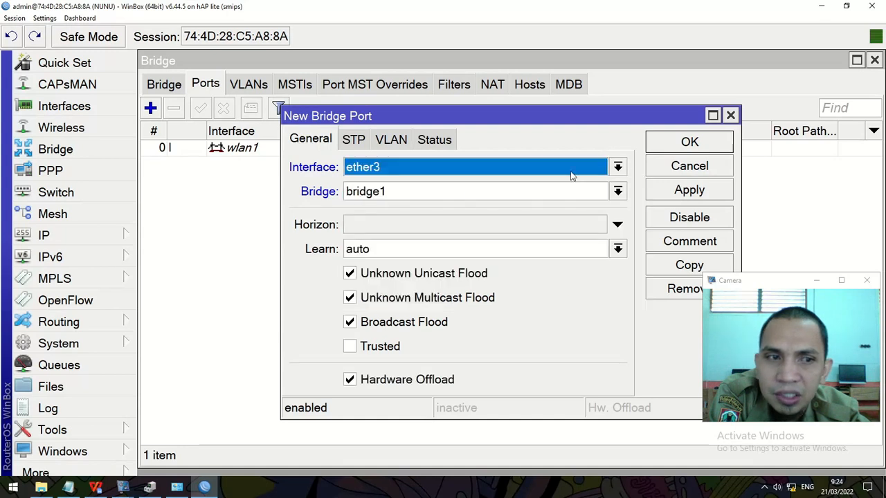
left_click(702, 145)
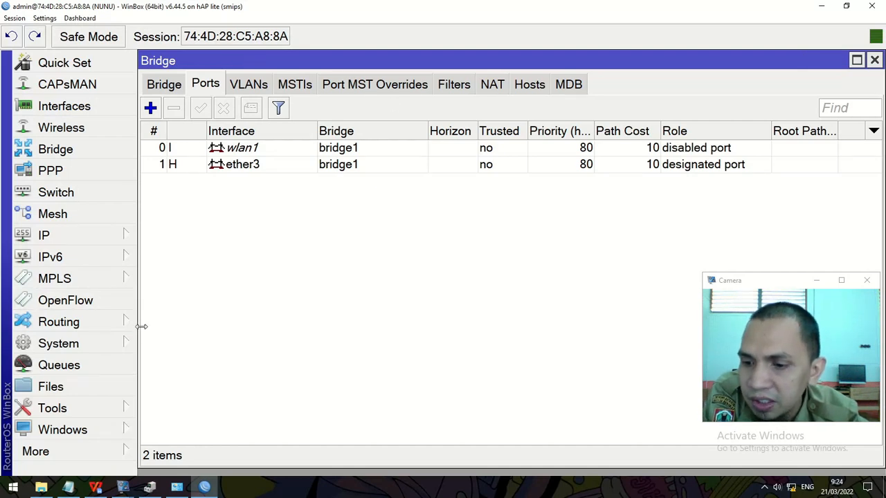
Step: Review the topology and IP table in soal1.docx, checking step 5 in the Notepad notes
left_click(95, 488)
scroll(328, 338, "up", 10)
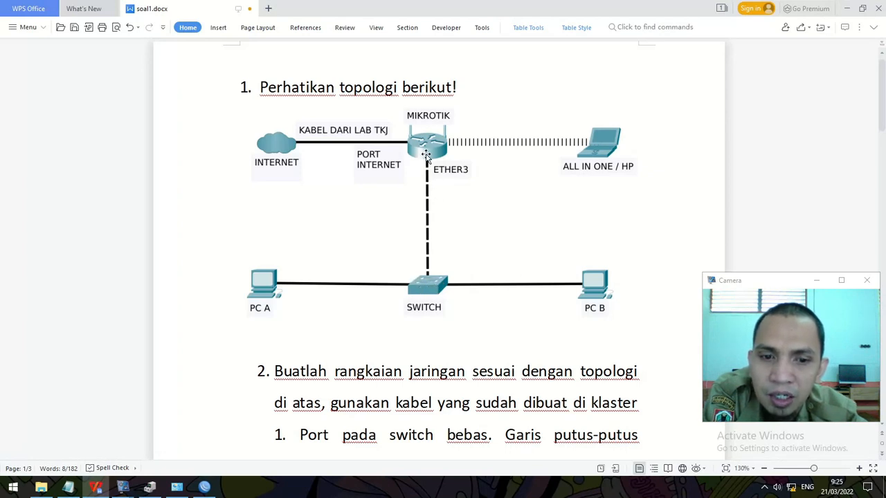
scroll(276, 374, "down", 10)
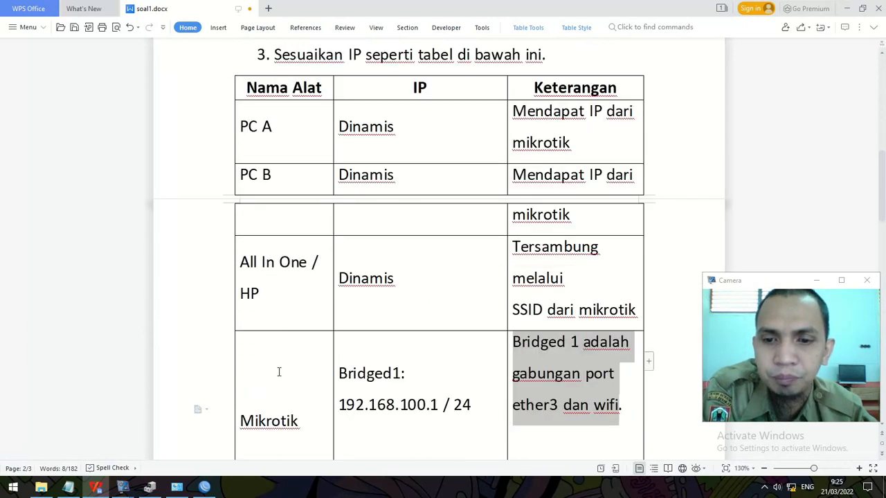
scroll(279, 372, "up", 2)
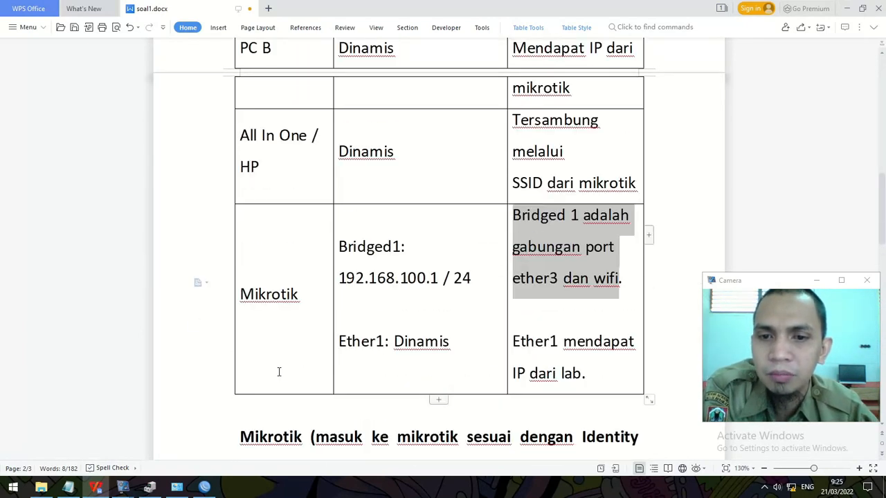
left_click(67, 487)
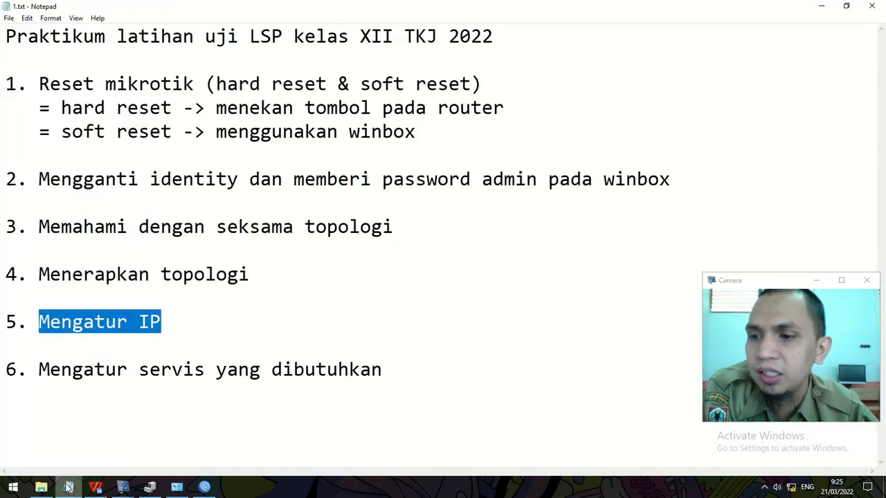
double_click(99, 321)
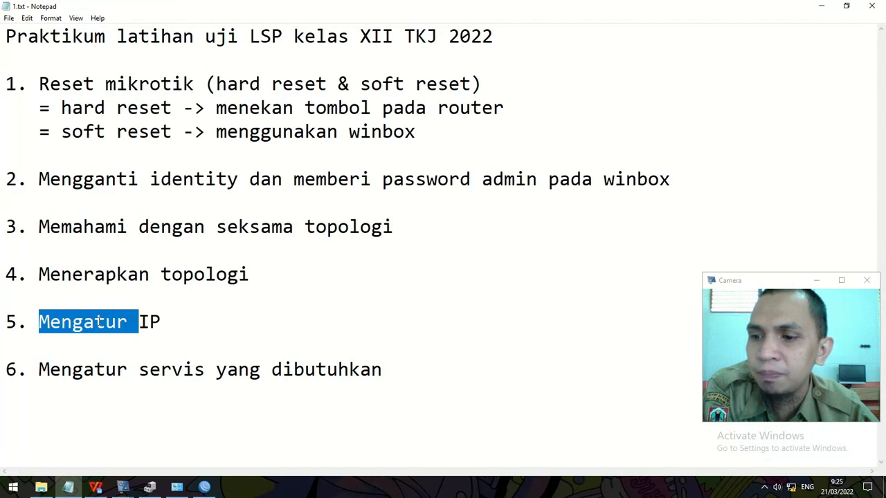
left_click(95, 487)
scroll(322, 268, "up", 5)
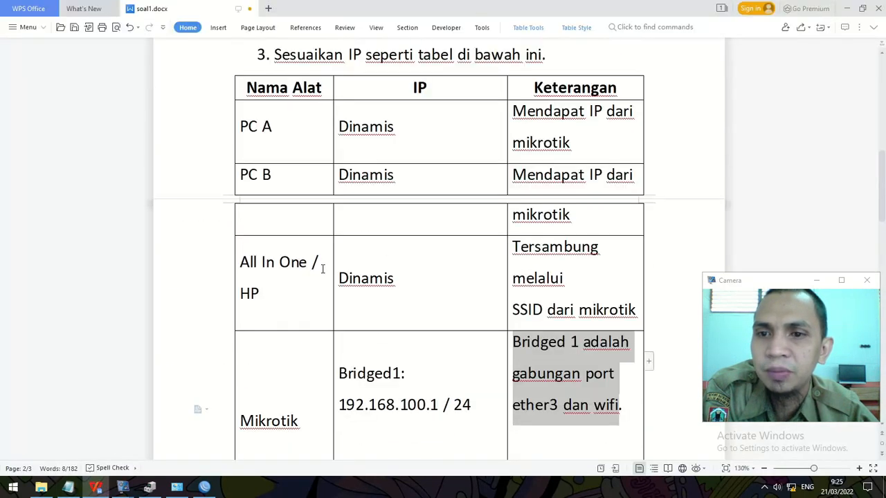
Step: Go over the Dinamis addresses for PC A, PC B and All In One, then return to WinBox
left_click(270, 130)
left_click(278, 173)
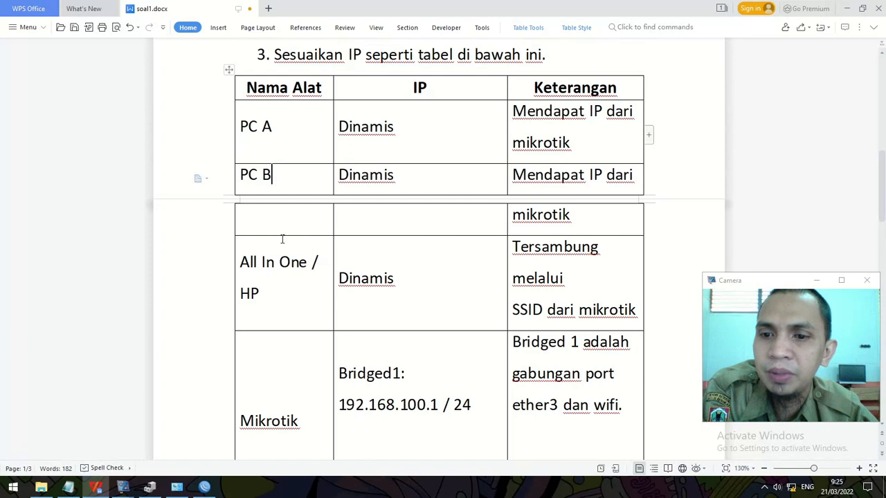
left_click(281, 285)
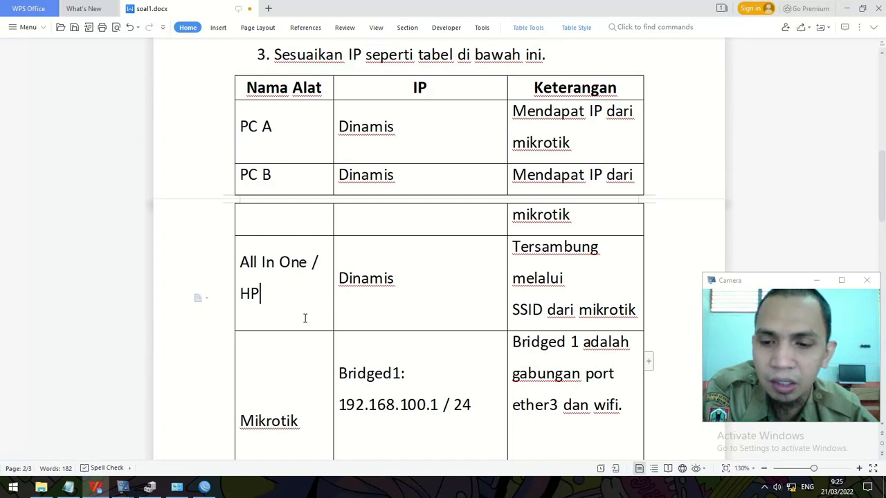
scroll(386, 320, "down", 3)
scroll(373, 335, "up", 1)
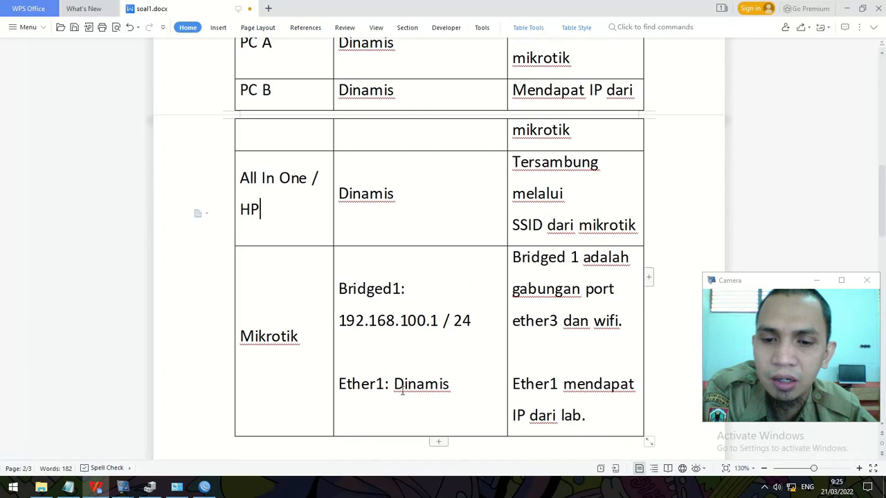
scroll(334, 381, "up", 1)
left_click(362, 84)
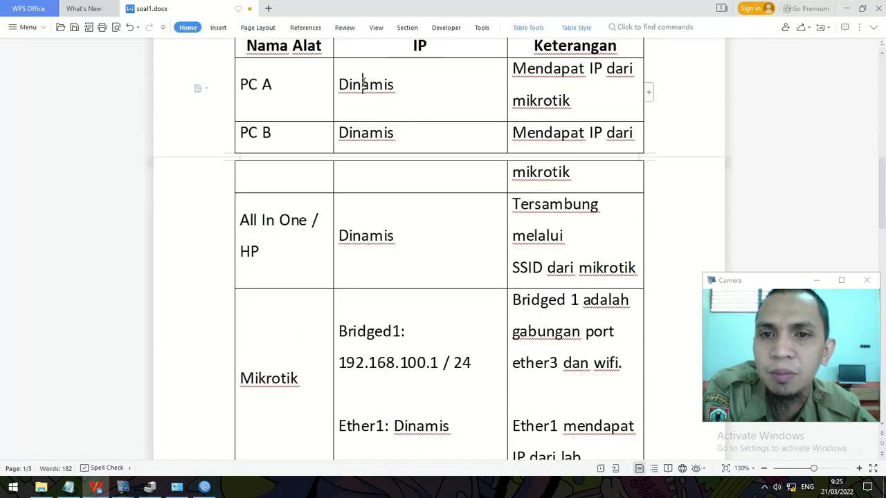
left_click(372, 133)
left_click(383, 239)
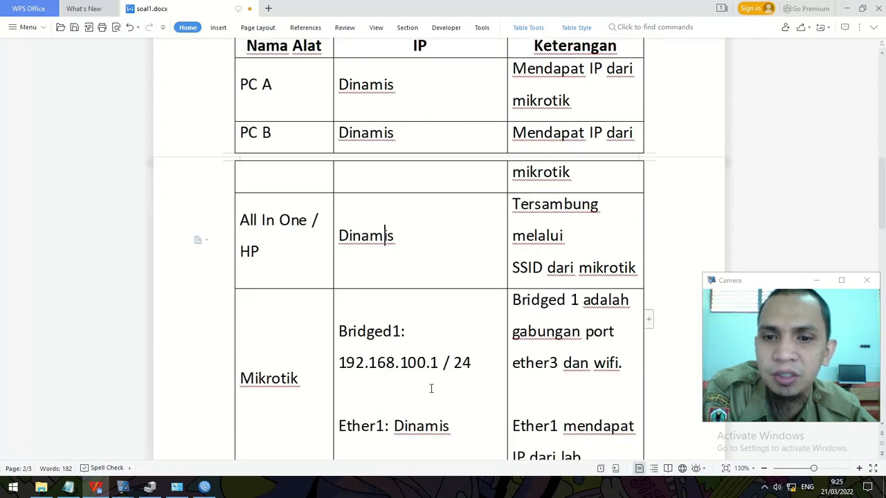
scroll(408, 382, "down", 2)
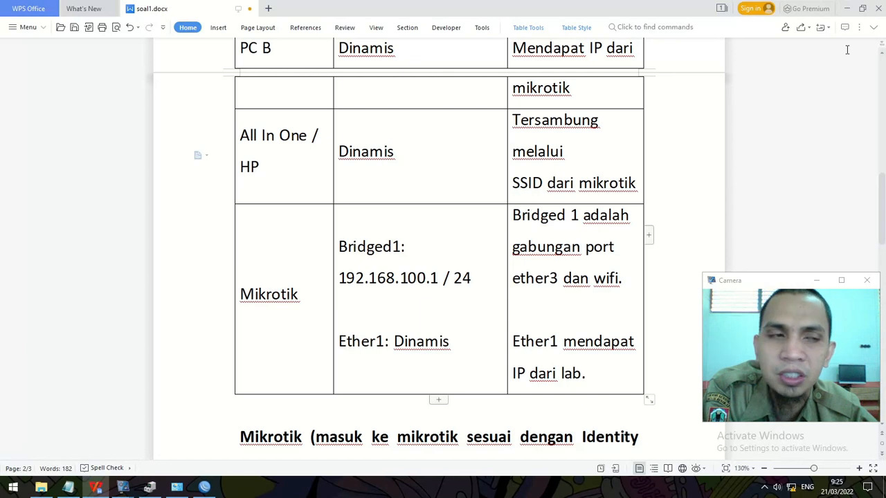
left_click(847, 8)
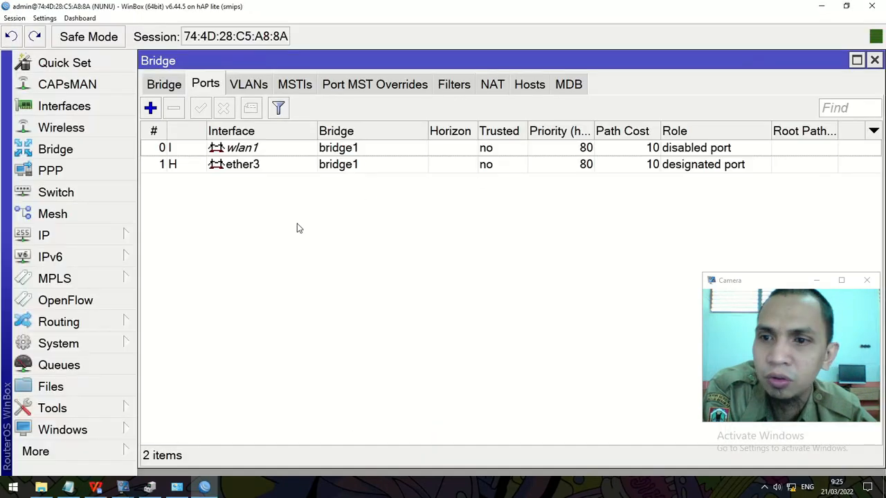
Step: Add IP address 192.168.100.1/24 on bridge1, checking the value in the task sheet
left_click(44, 236)
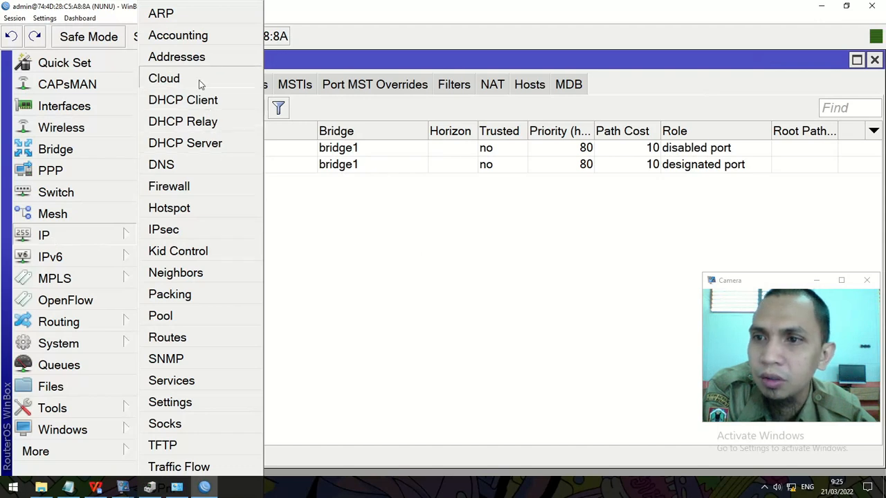
left_click(200, 57)
left_click(874, 59)
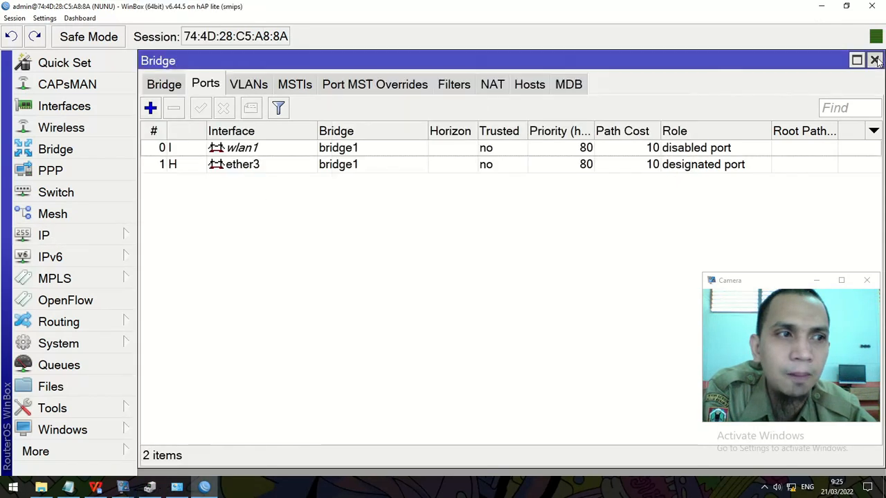
left_click(344, 111)
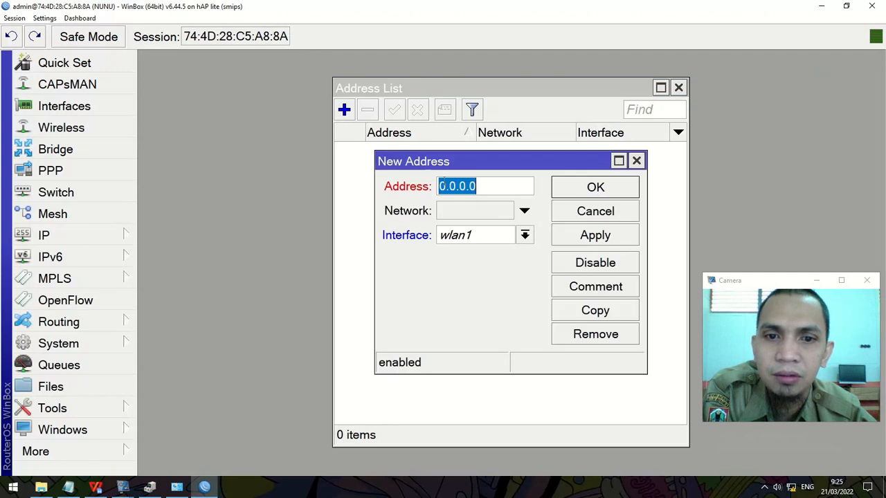
left_click(96, 488)
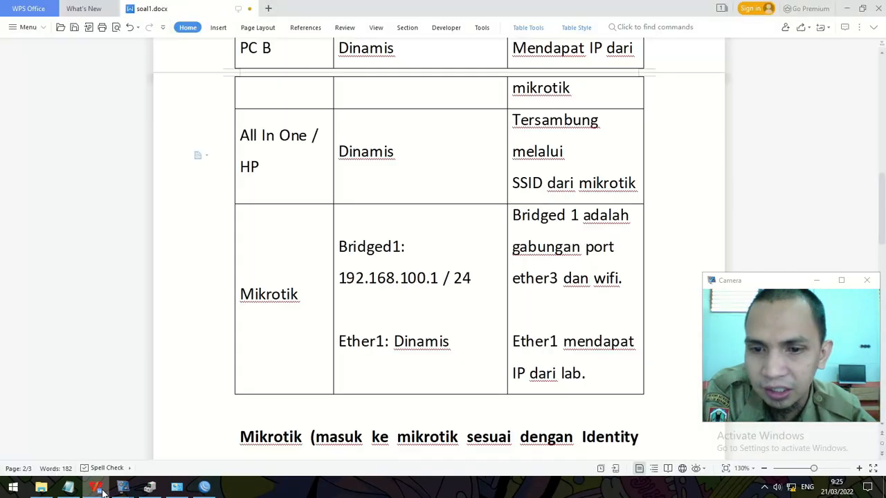
key("alt+Tab")
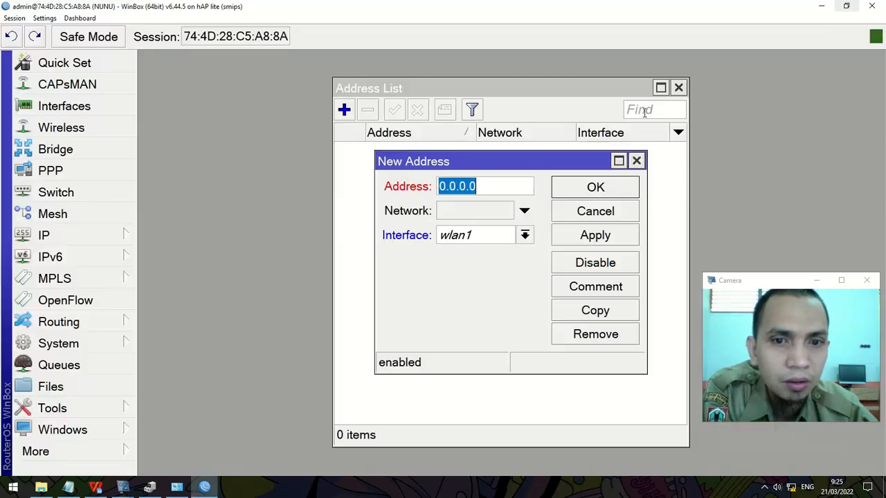
type("192.168.100.1/24")
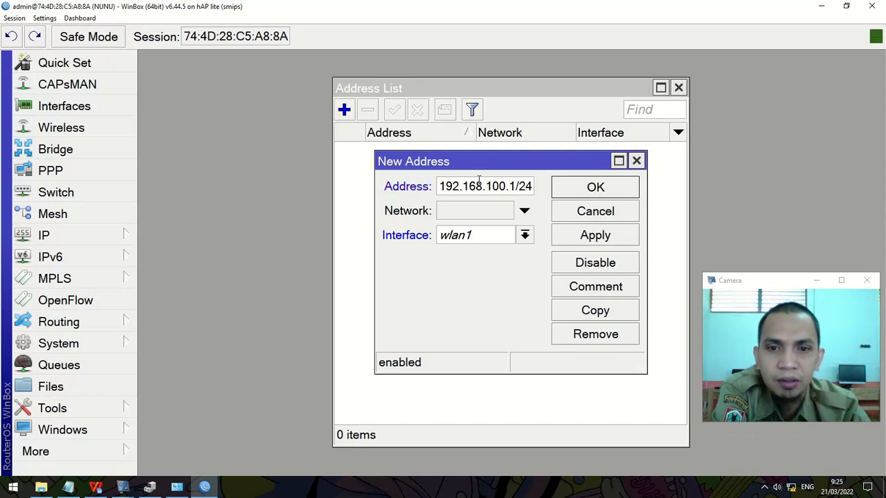
left_click(525, 236)
left_click(518, 252)
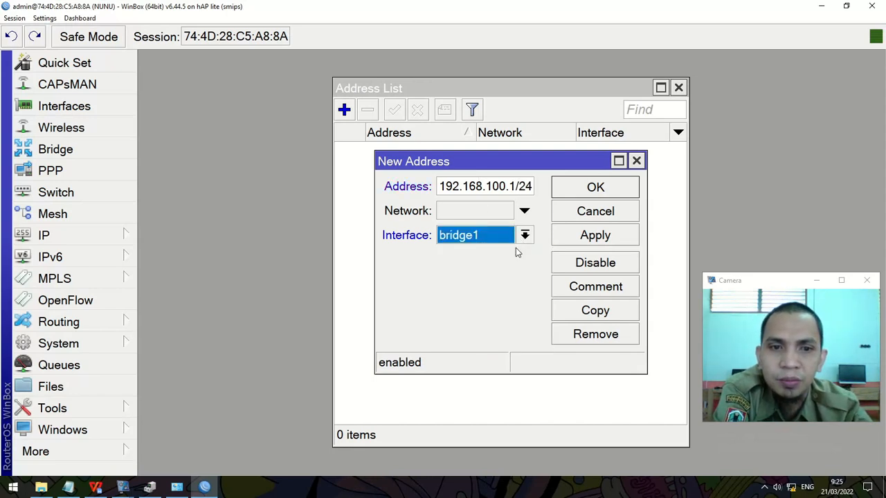
left_click(573, 194)
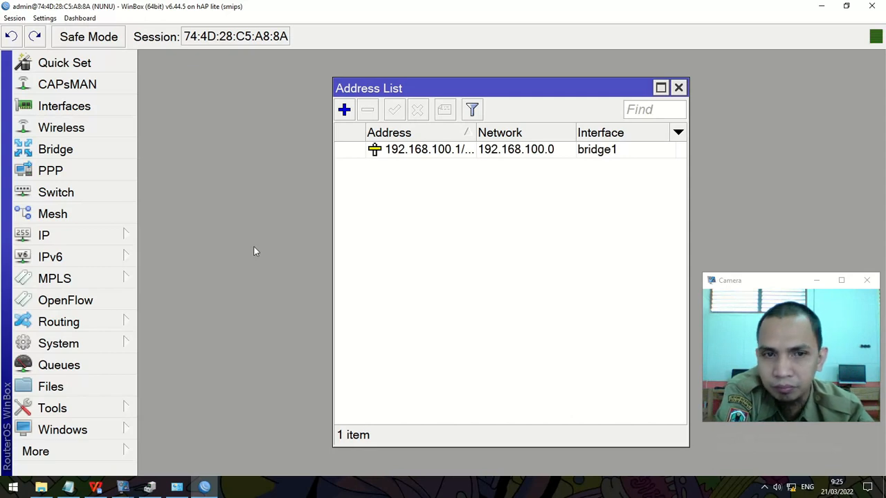
left_click(99, 488)
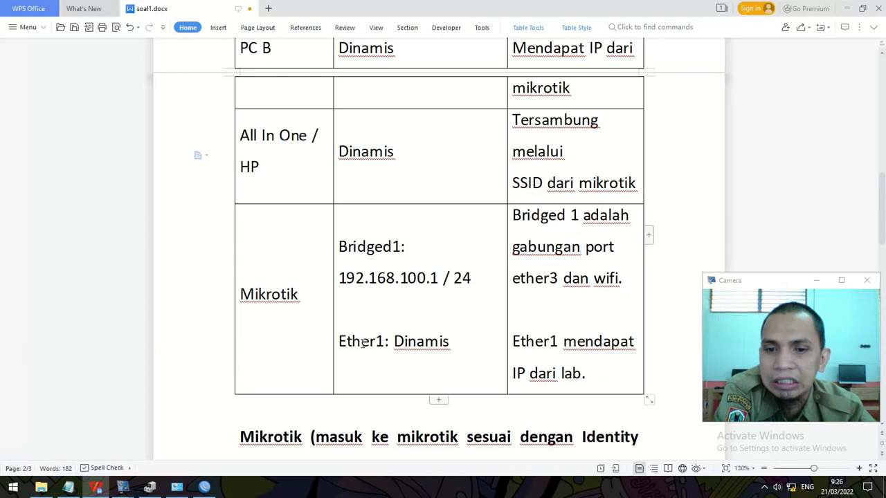
key("alt+Tab")
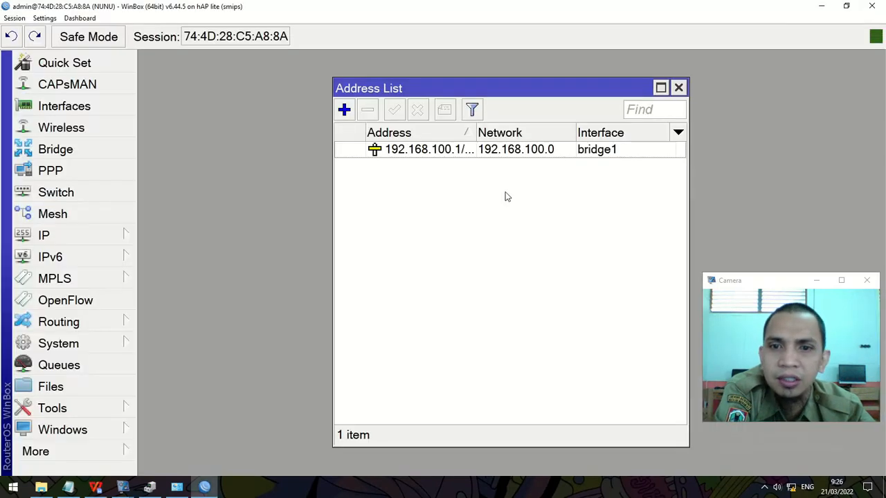
Step: Create a DHCP client on ether1, which binds to 192.168.1.38
left_click(91, 241)
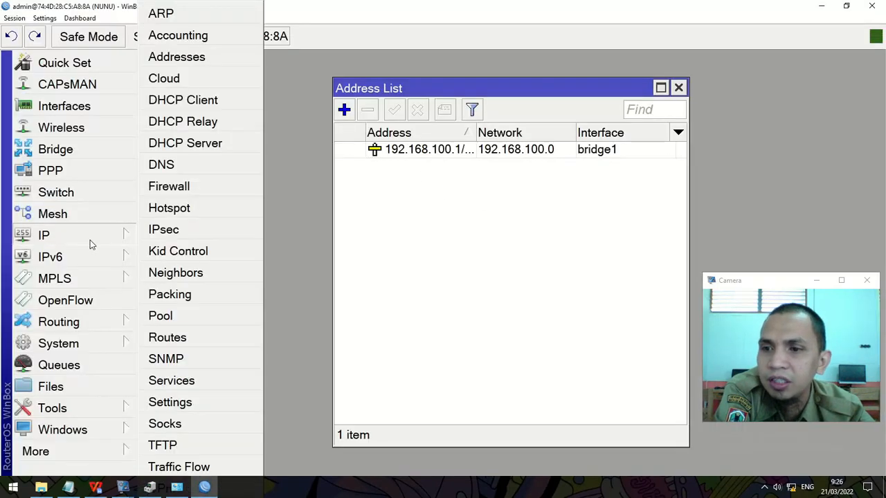
left_click(223, 103)
left_click(268, 122)
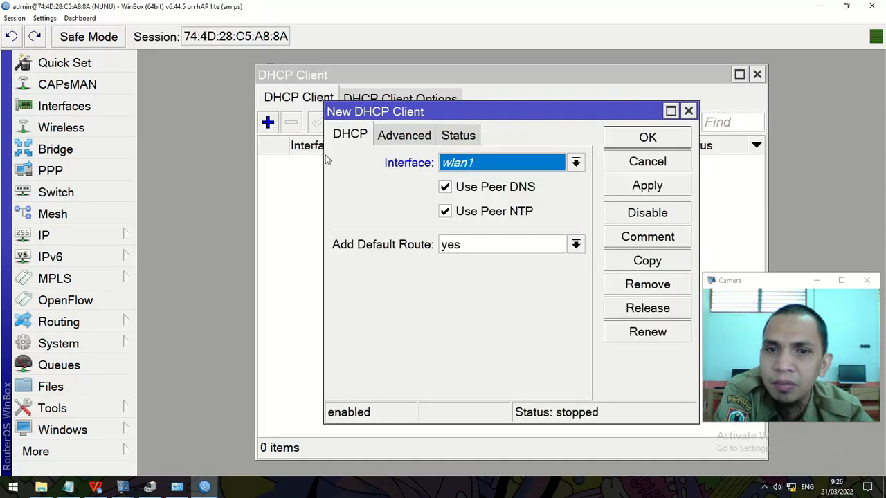
left_click(513, 165)
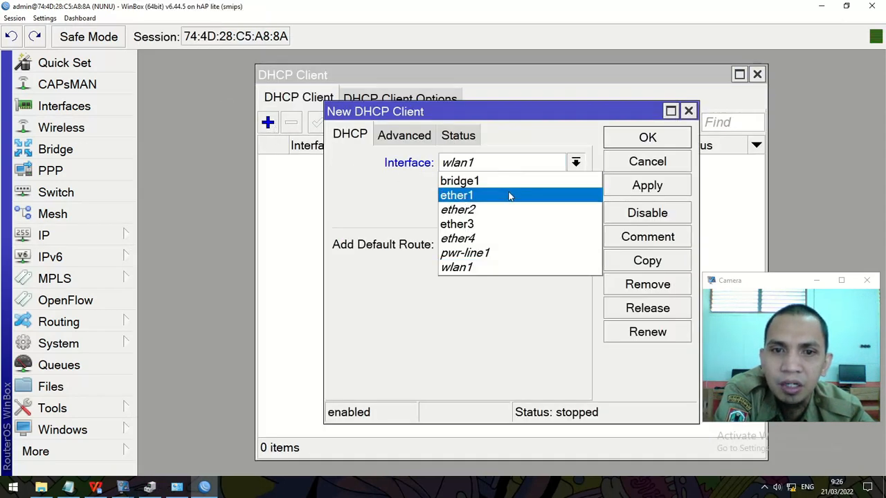
left_click(506, 196)
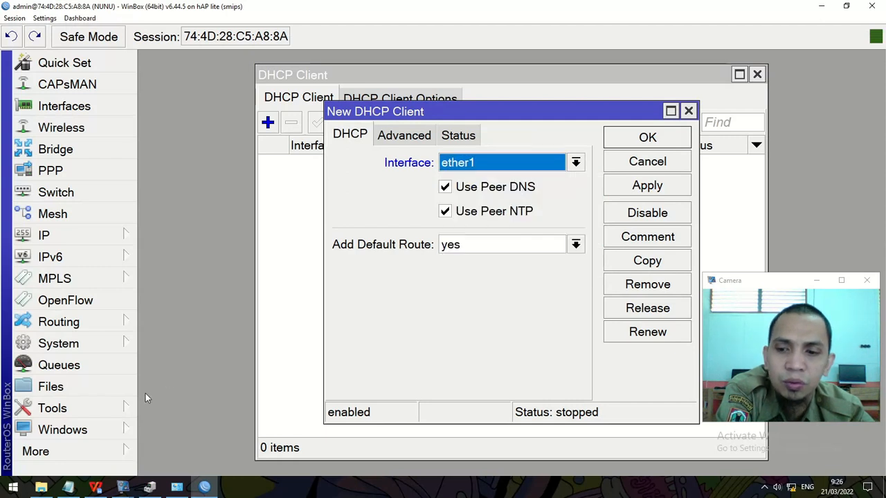
left_click(647, 137)
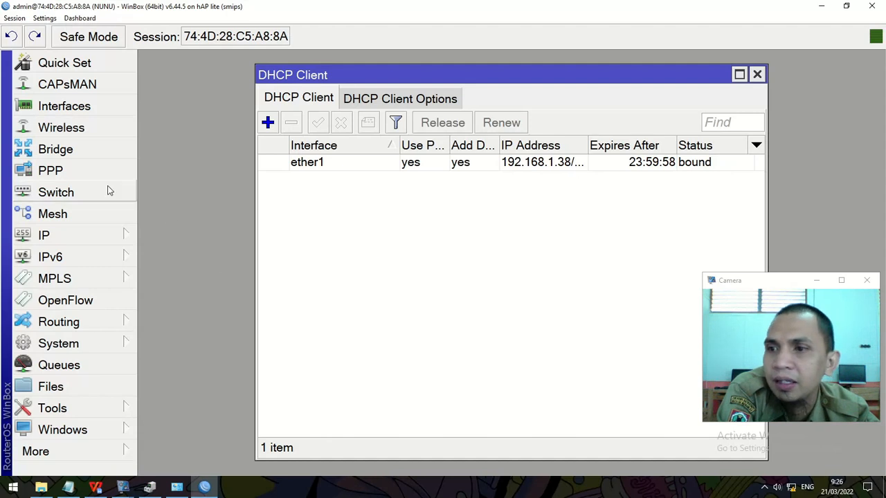
left_click(86, 236)
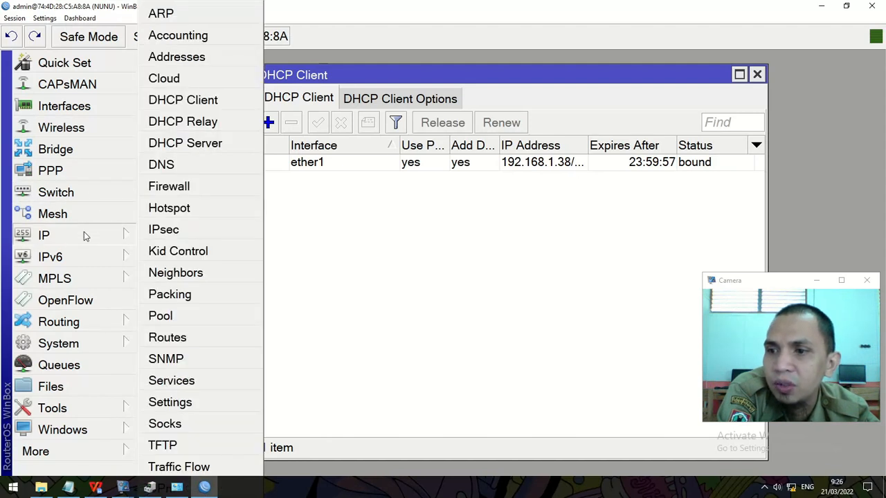
Step: Show the address list with the Address column widened to read 192.168.1.38/24 and 192.168.100.1/24
left_click(204, 59)
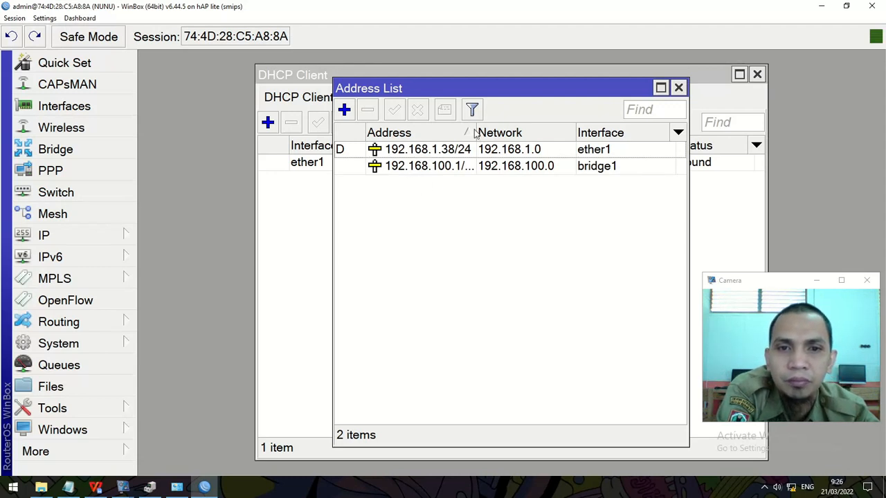
left_click_drag(476, 133, 496, 131)
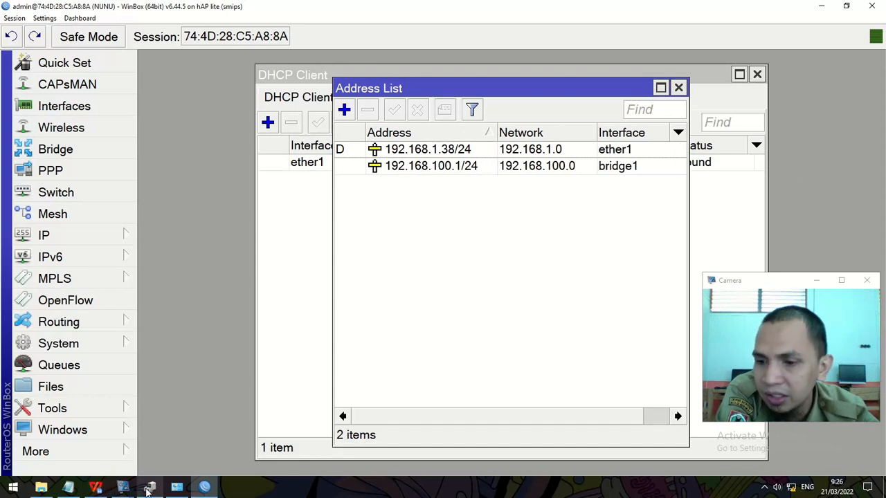
left_click(68, 488)
left_click_drag(178, 318, 48, 319)
left_click_drag(38, 370, 382, 371)
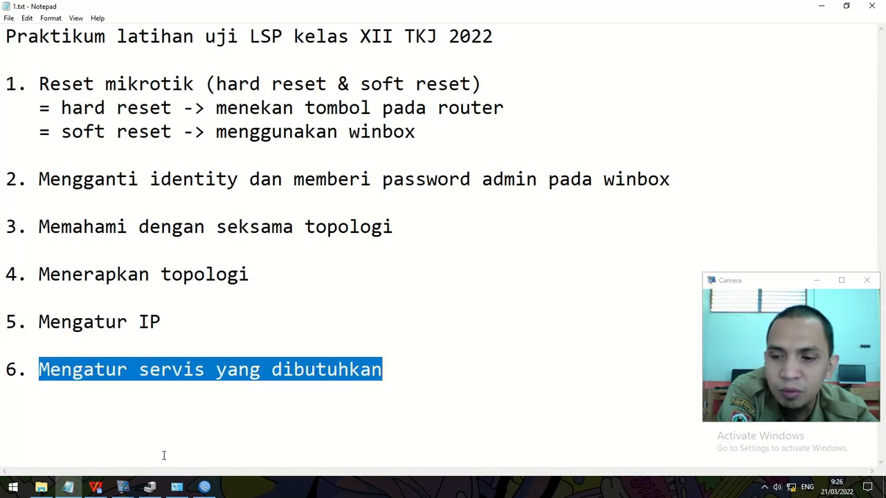
left_click(95, 487)
scroll(311, 352, "down", 5)
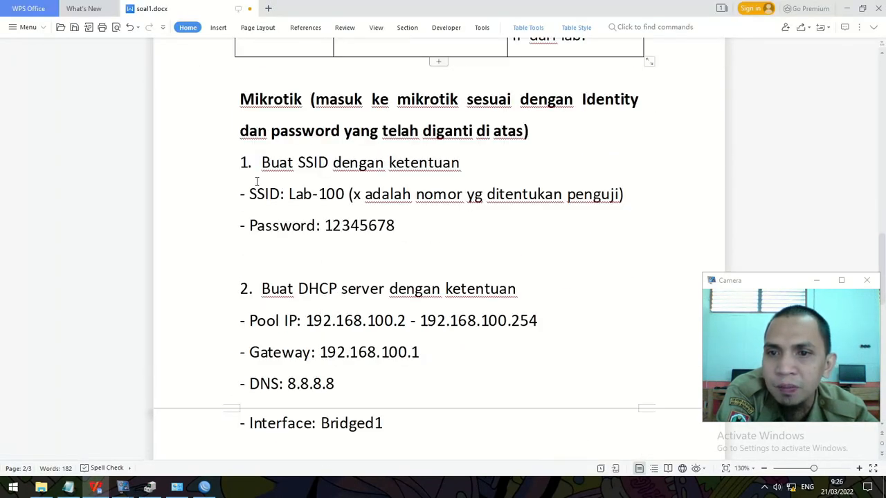
left_click(204, 488)
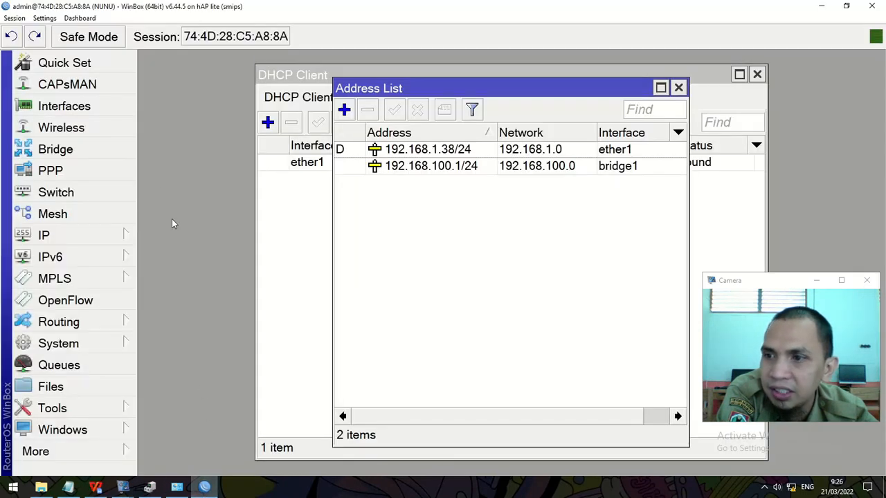
Step: Enable the wlan1 wireless interface in Wireless Tables
left_click(92, 129)
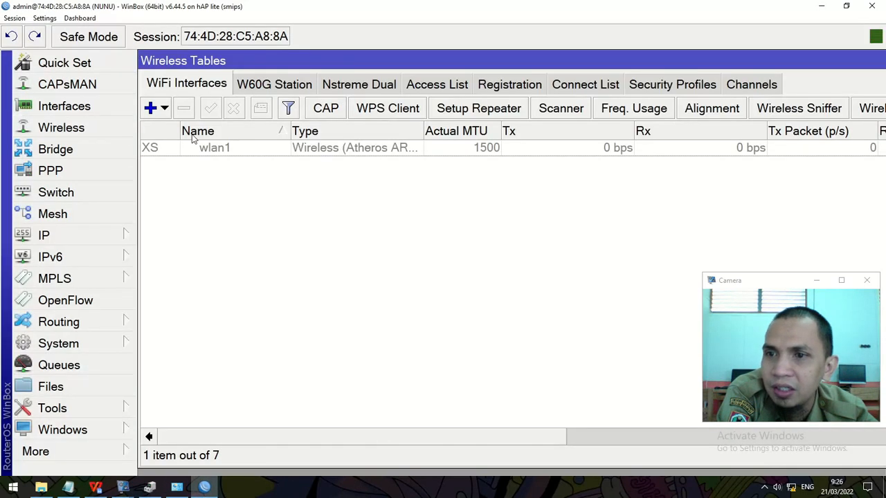
left_click(226, 149)
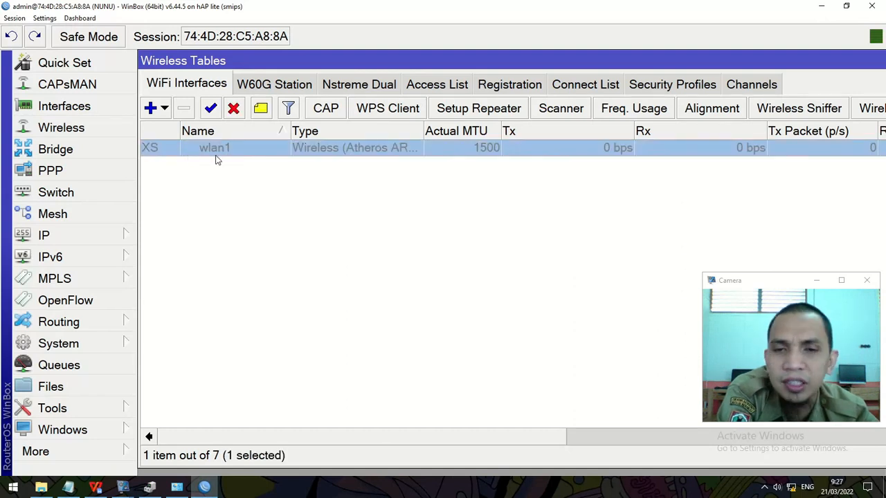
left_click(211, 110)
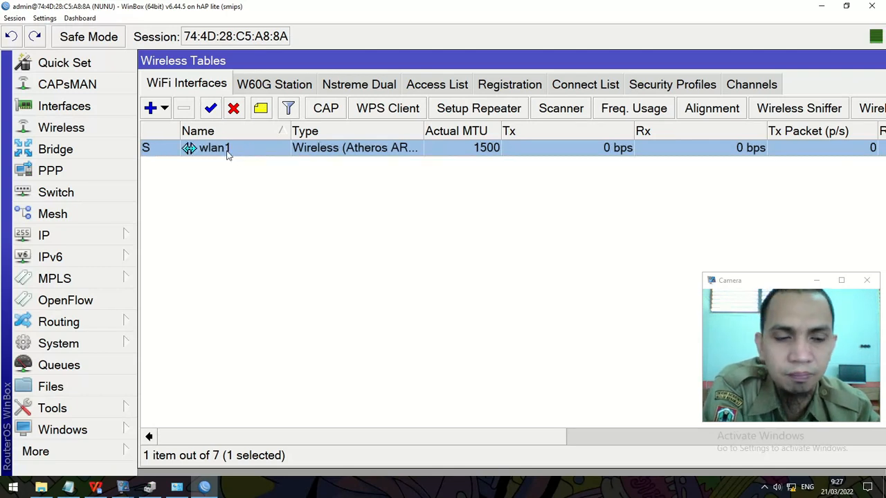
Step: Set wlan1 to ap bridge mode with SSID Lab-100
double_click(228, 153)
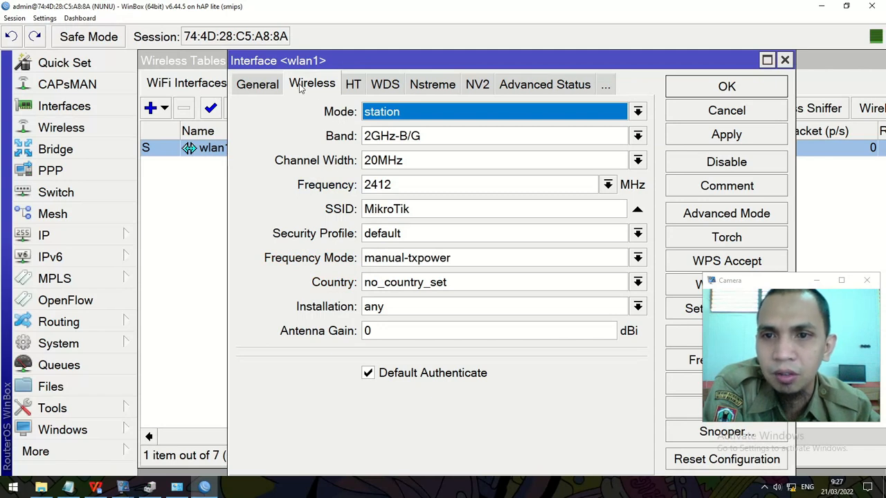
left_click(373, 114)
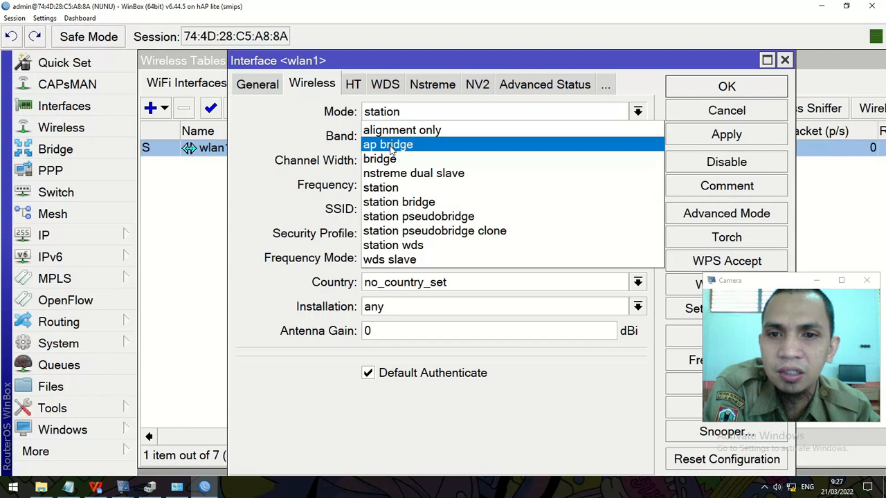
left_click(392, 147)
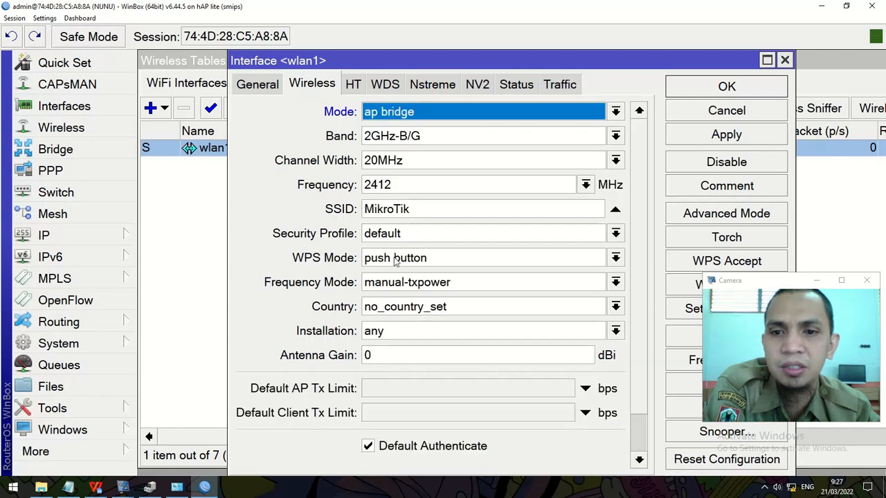
left_click_drag(407, 211, 339, 204)
key("BackSpace")
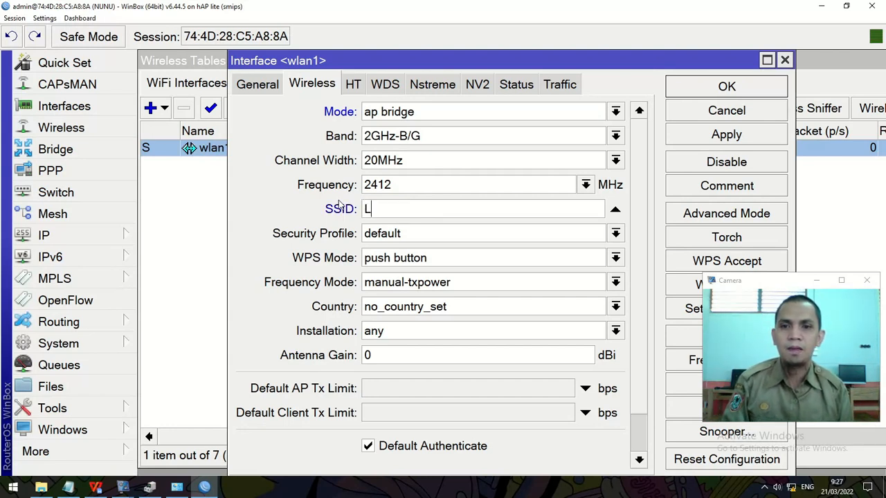
type("Lab-199")
key("BackSpace")
key("BackSpace")
type("-")
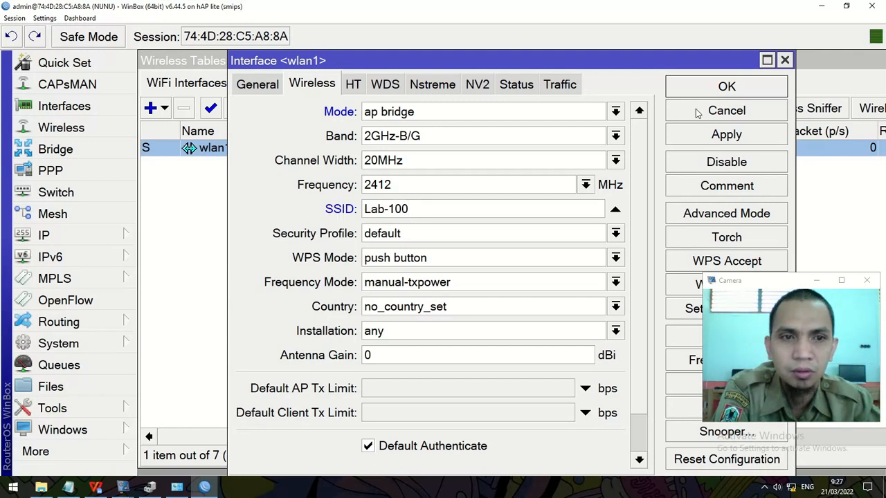
left_click(715, 88)
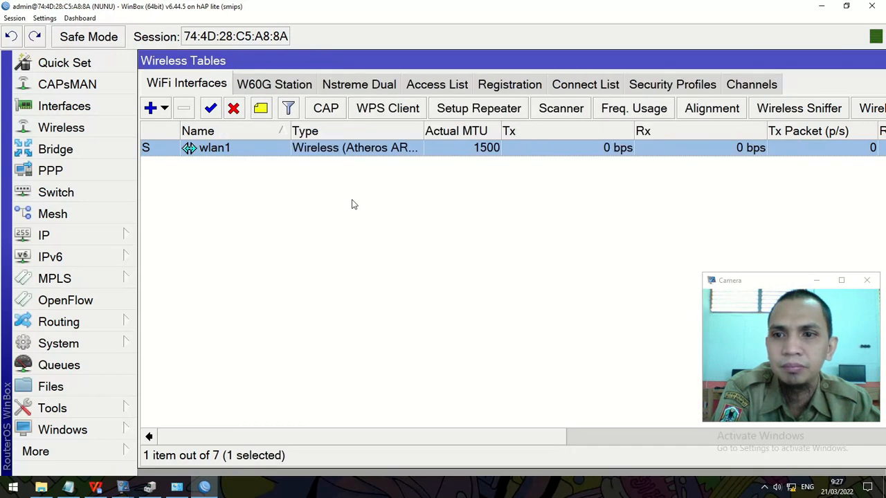
Step: Set the default security profile to dynamic keys with WPA PSK and the required pre-shared key
left_click(668, 83)
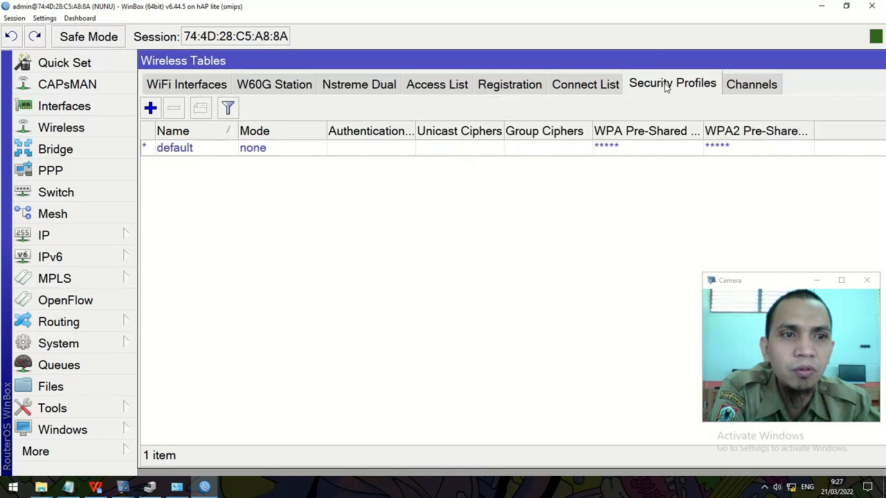
left_click(194, 149)
double_click(194, 148)
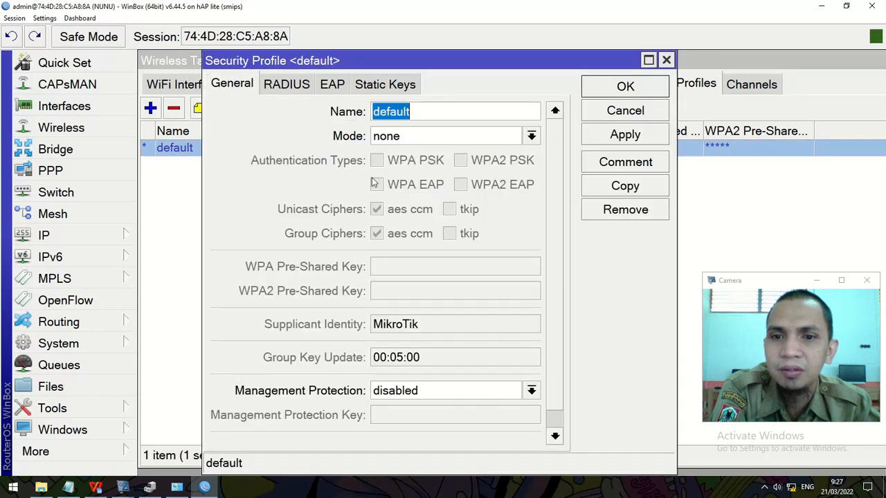
left_click(402, 139)
left_click(403, 155)
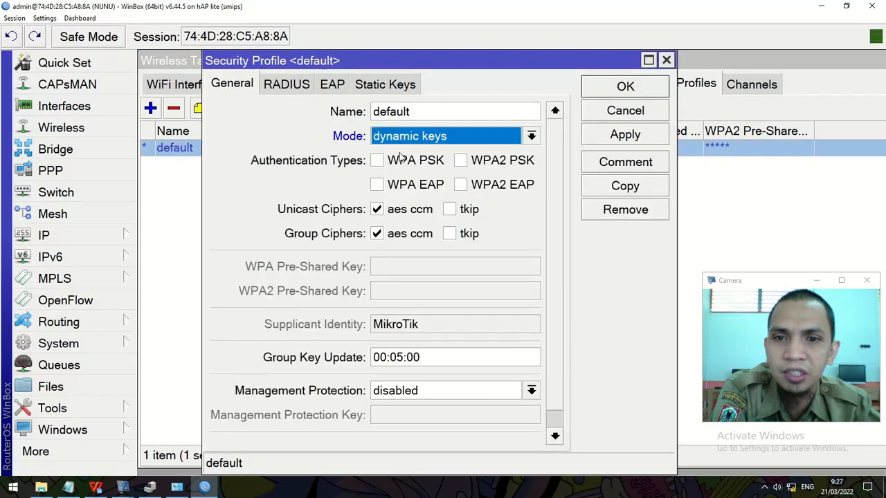
left_click(432, 263)
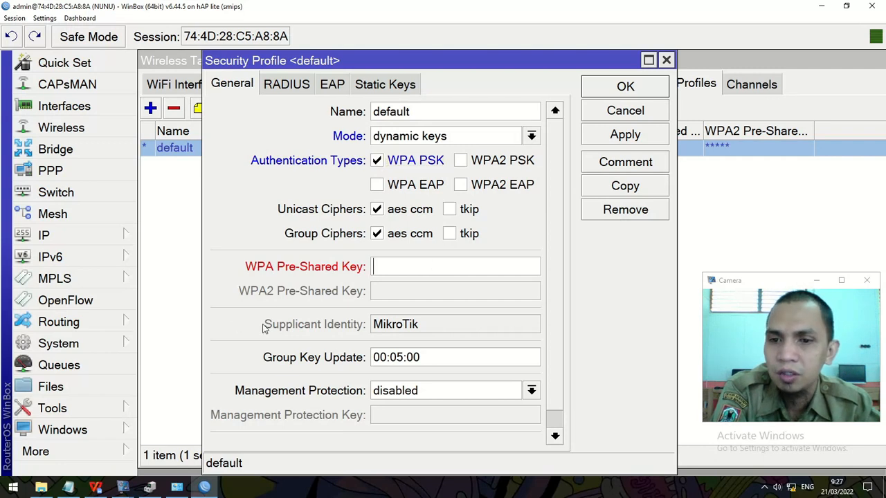
left_click(95, 488)
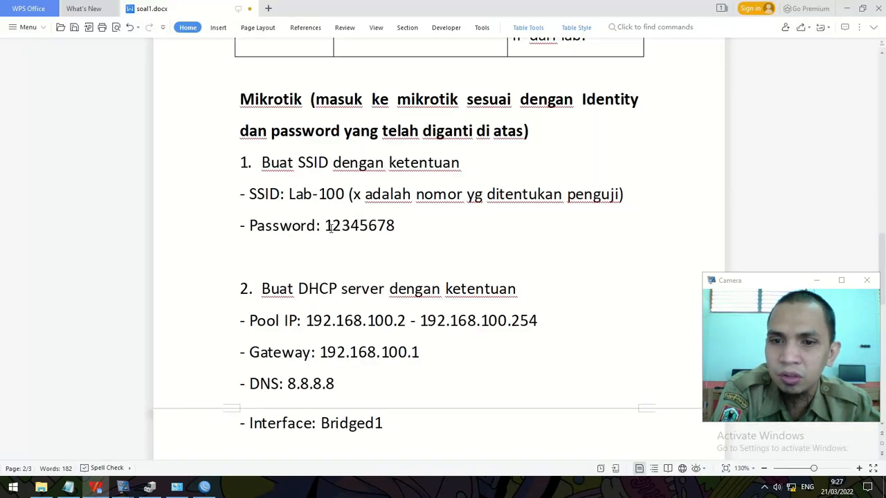
left_click(846, 8)
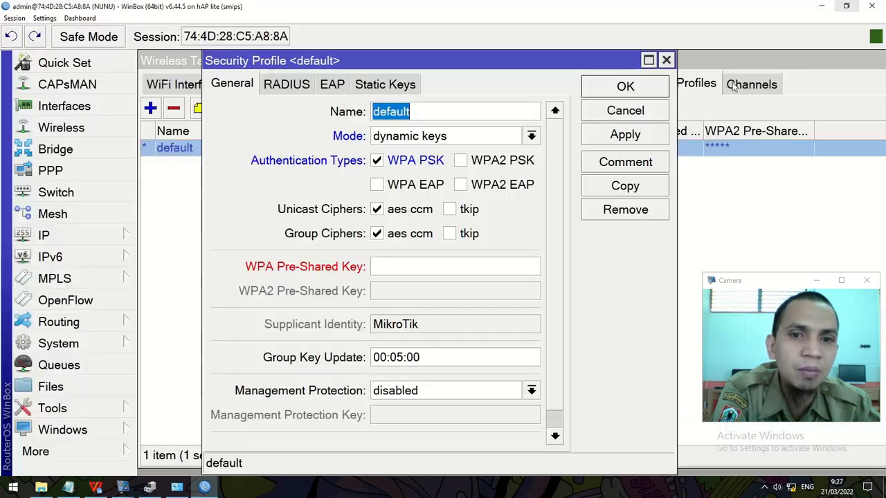
left_click(451, 266)
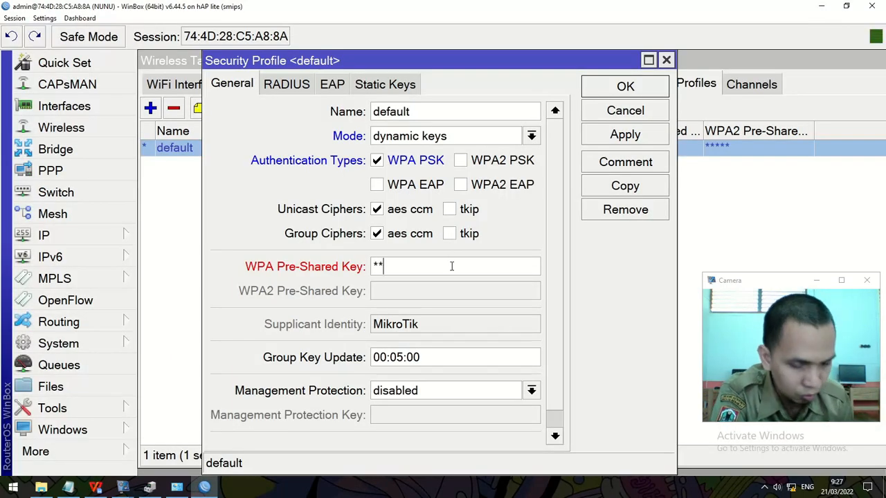
type("12345678")
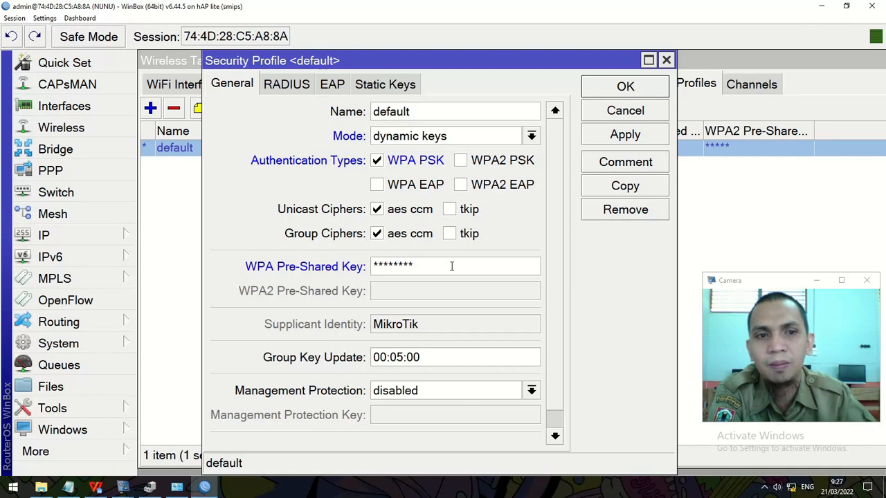
left_click(606, 94)
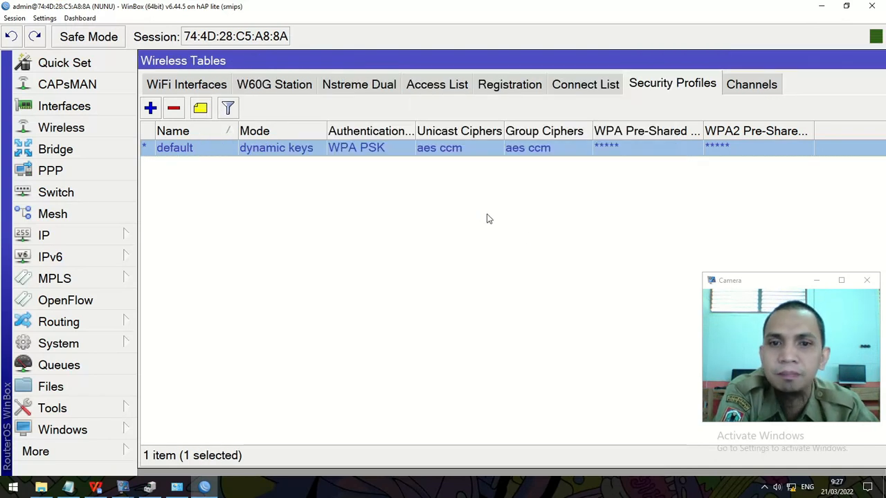
left_click(181, 84)
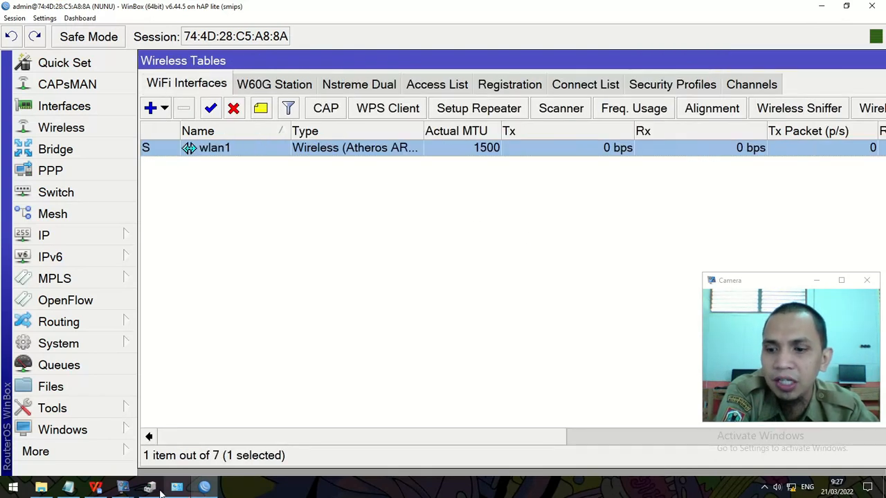
Step: Read section 3's hotspot requirements (domain lsp.net on Bridged1) in soal1.docx
left_click(96, 488)
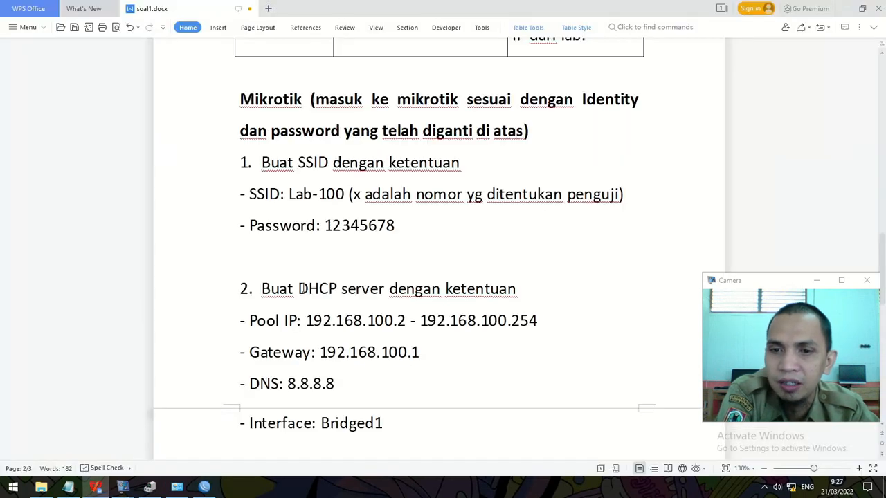
scroll(297, 177, "down", 3)
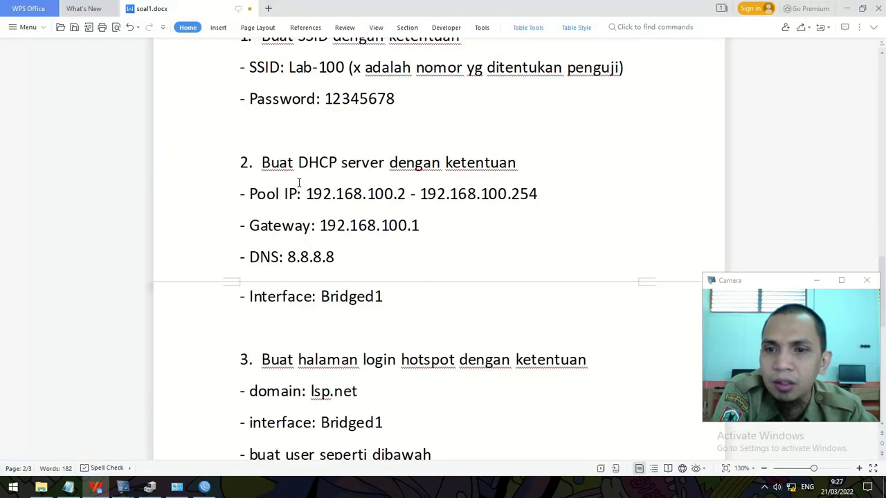
left_click(202, 489)
Step: Start the DHCP Setup wizard with bridge1 as the server interface
left_click(77, 237)
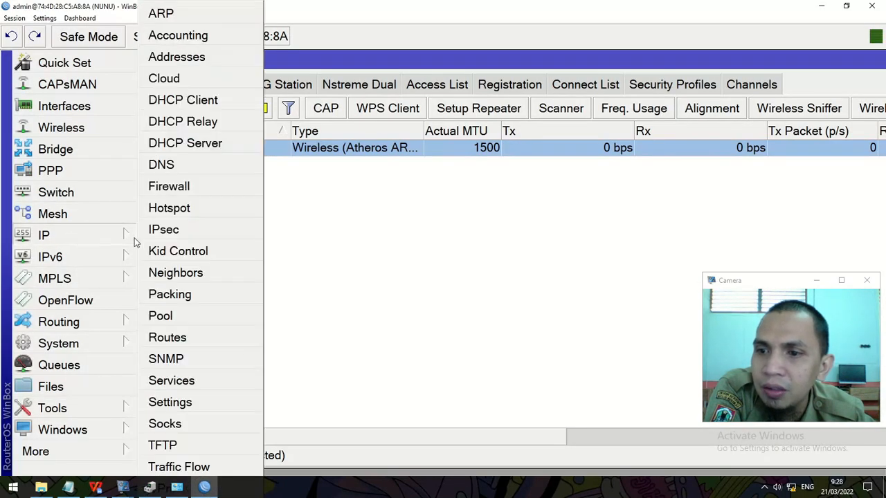
left_click(200, 143)
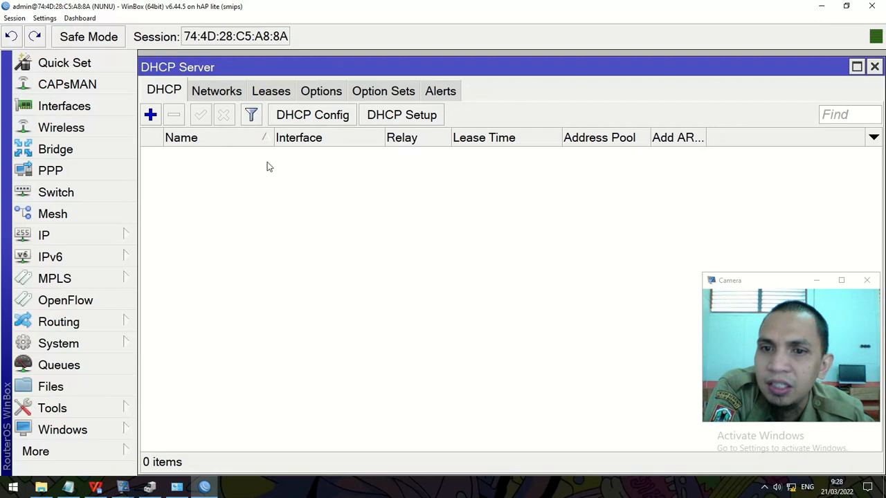
left_click(411, 119)
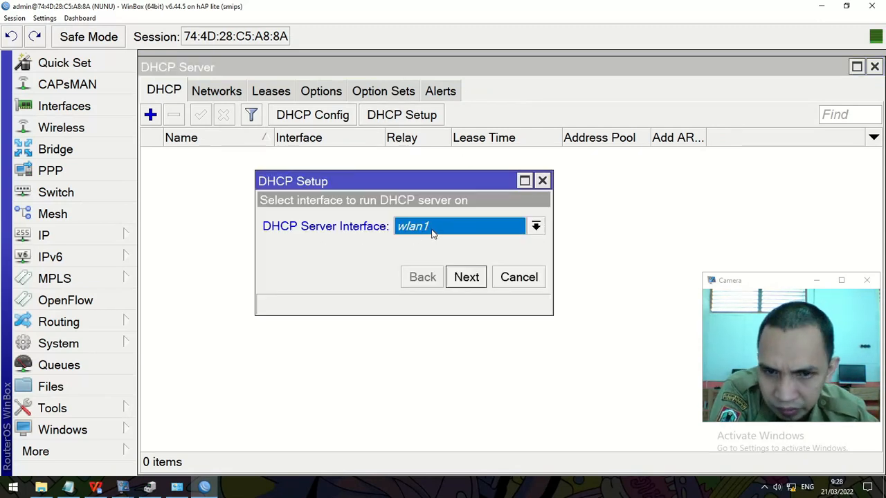
left_click(96, 487)
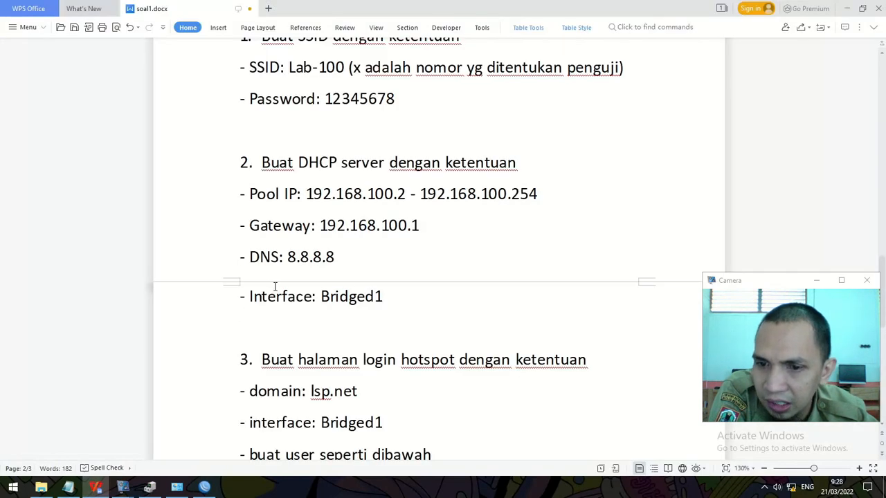
left_click(846, 8)
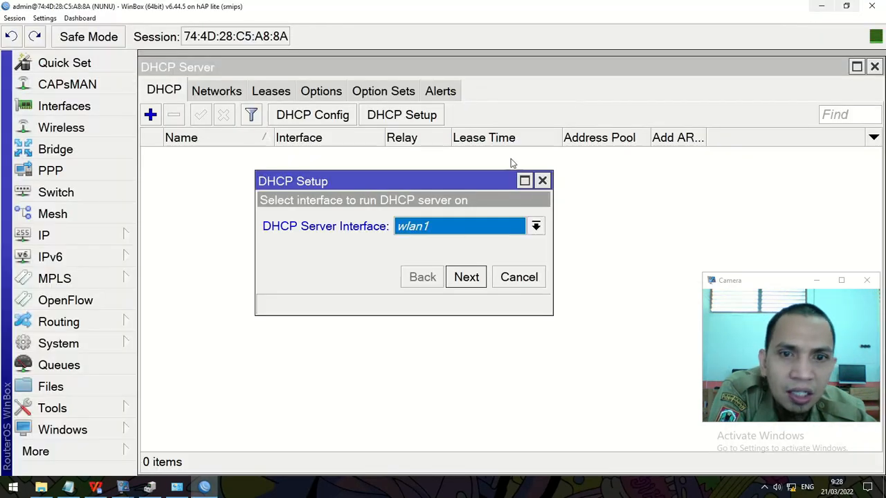
left_click(457, 233)
left_click(452, 243)
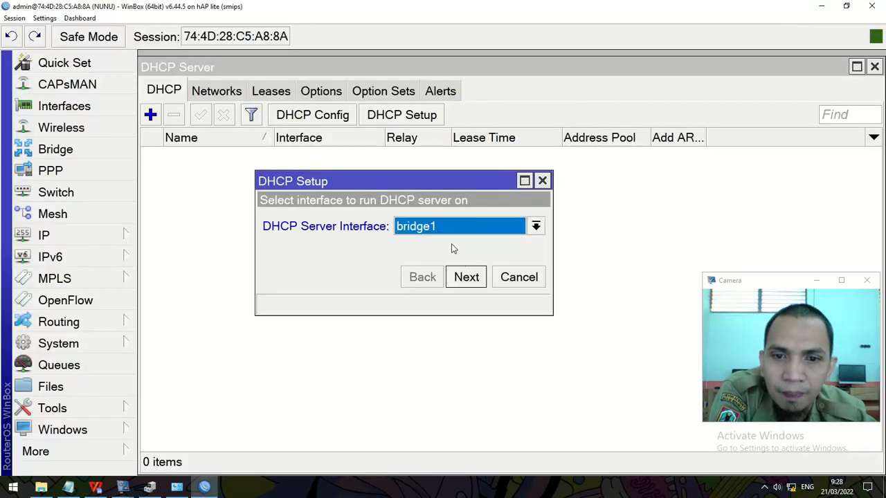
left_click(476, 279)
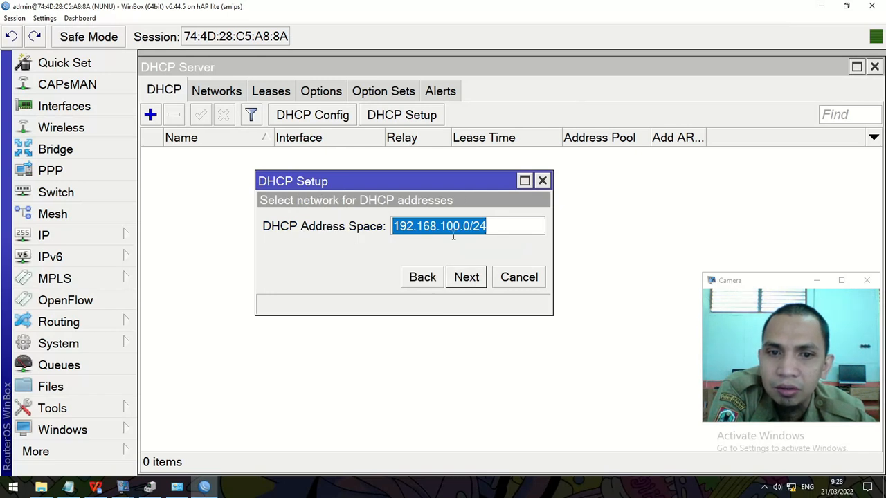
Step: Accept address space 192.168.100.0/24 and gateway 192.168.100.1 in the wizard
left_click(466, 277)
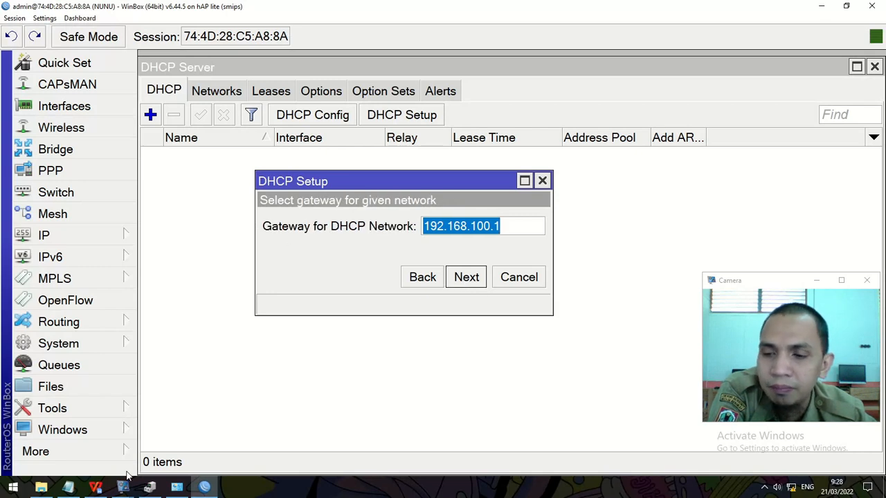
left_click(112, 489)
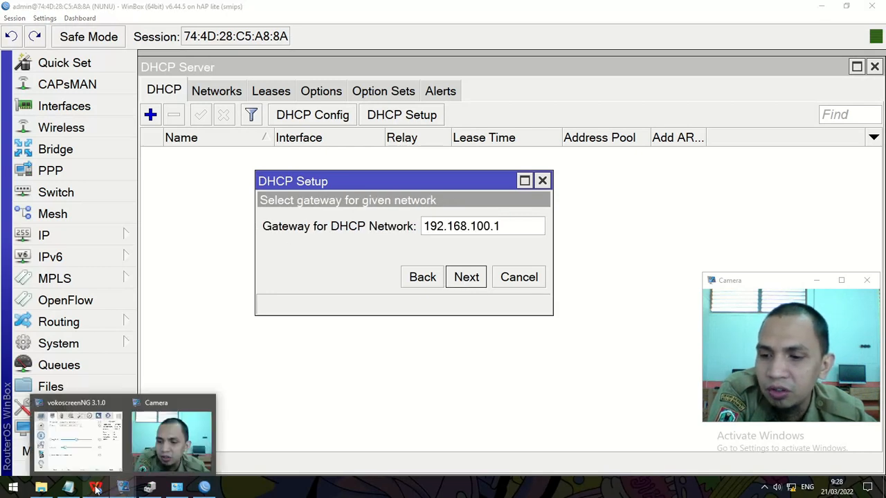
left_click(96, 488)
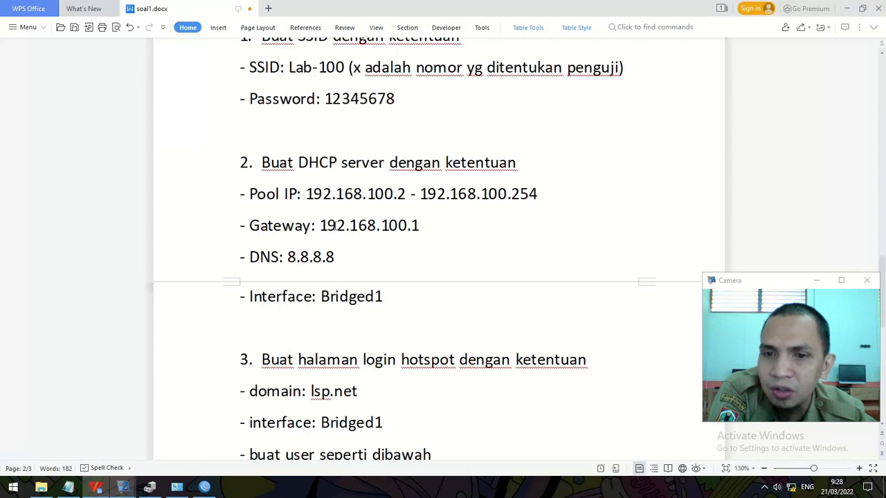
left_click(846, 9)
left_click(508, 229)
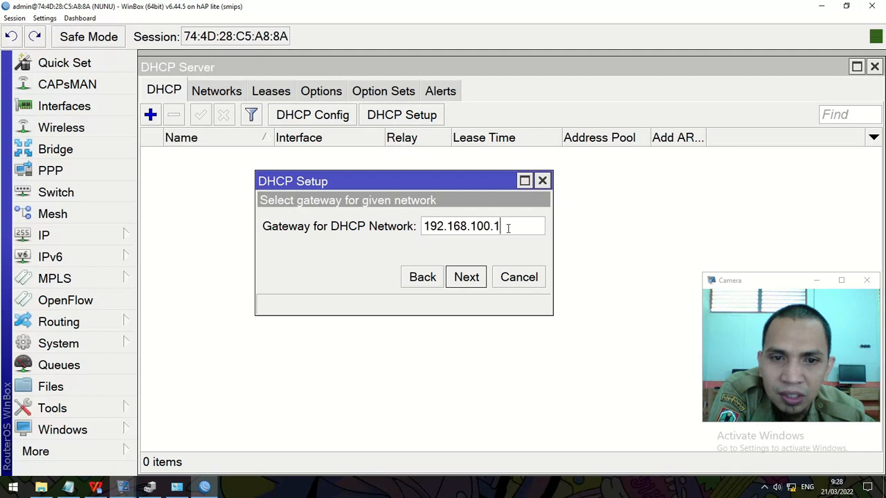
left_click(466, 278)
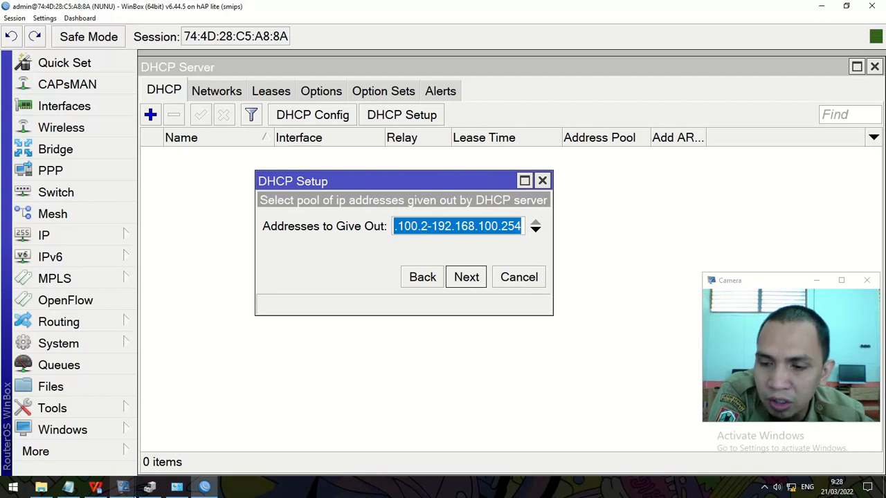
Step: Check the pool range against the task sheet and accept address pool dhcp_pool0
left_click(97, 488)
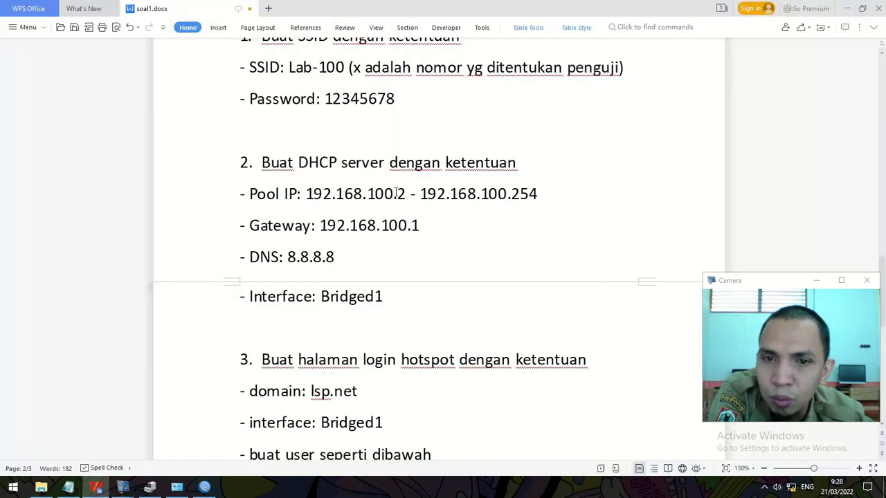
left_click_drag(397, 194, 407, 195)
left_click_drag(511, 195, 538, 194)
left_click(846, 8)
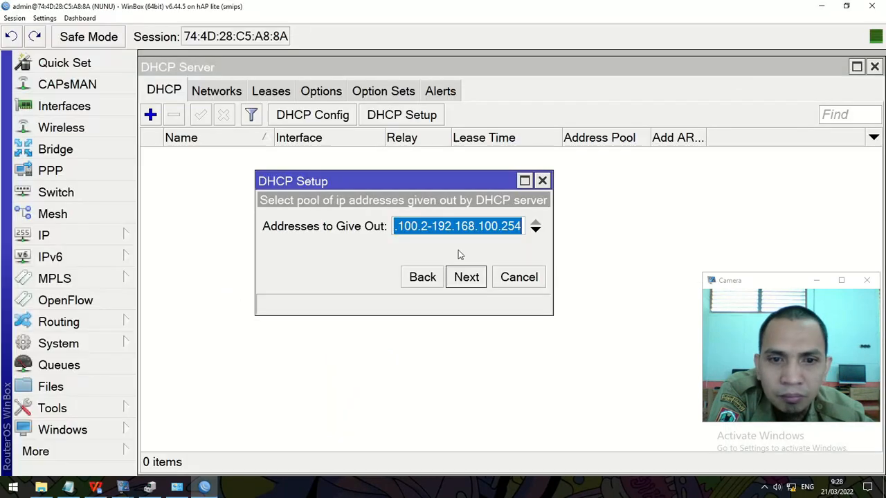
left_click(420, 226)
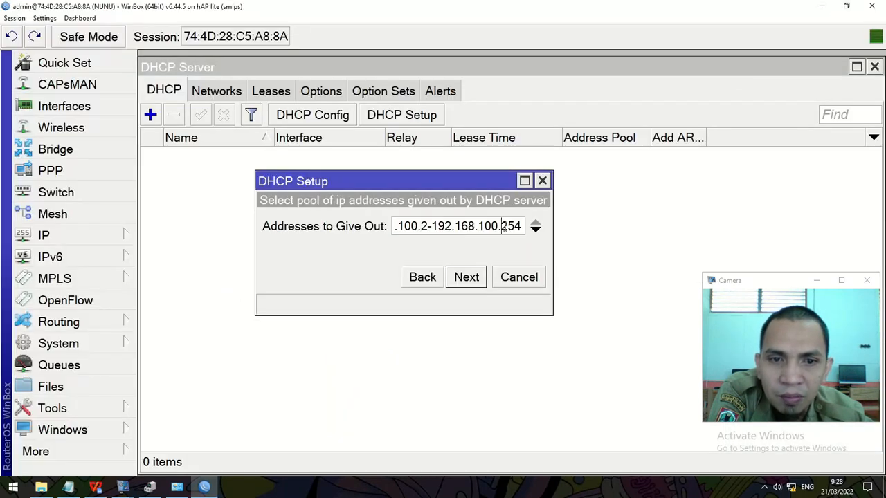
left_click(468, 277)
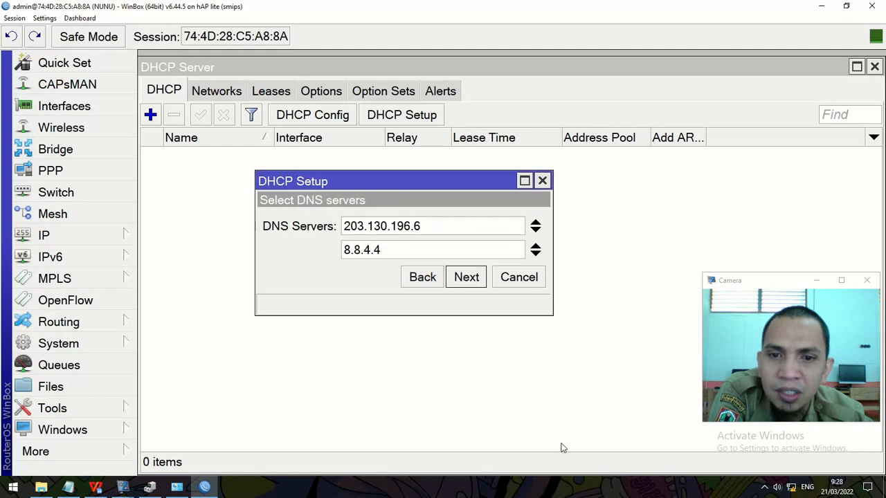
Step: Replace the extra DNS server with 8.8.8.8, keep the 00:10:00 lease time, and finish setup
left_click(96, 488)
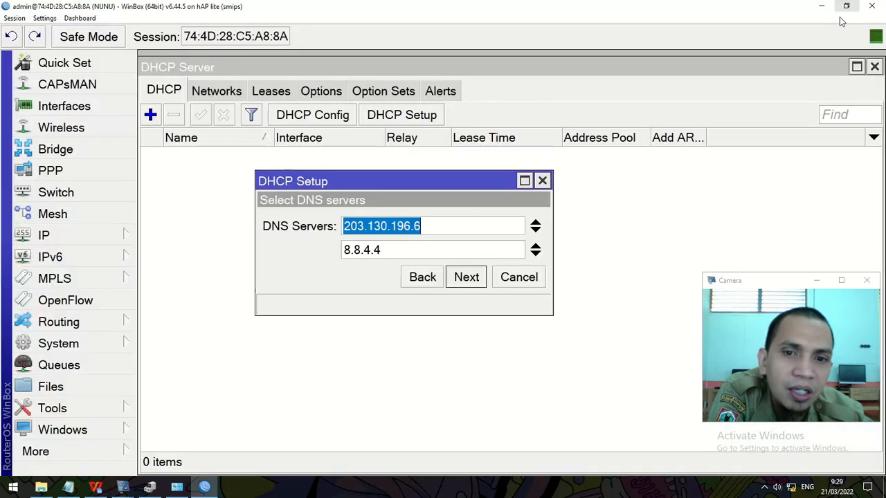
left_click(847, 8)
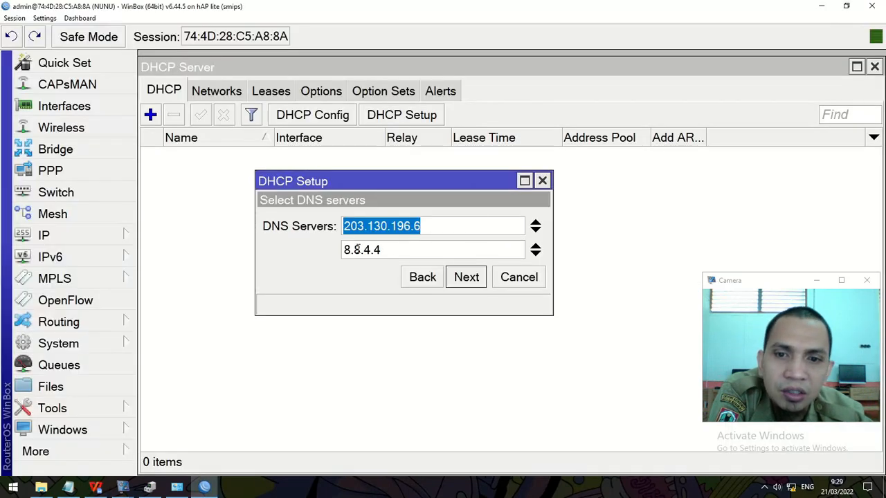
left_click(535, 222)
left_click(401, 228)
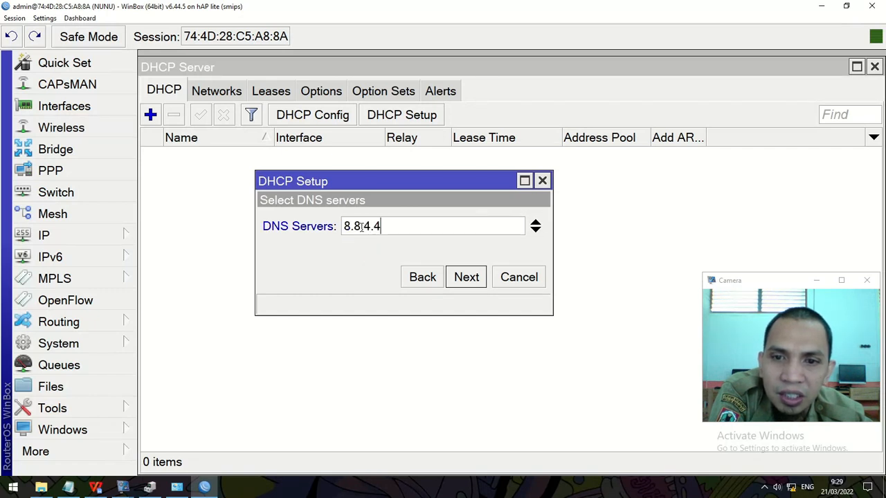
left_click_drag(364, 226, 424, 219)
type("8.8")
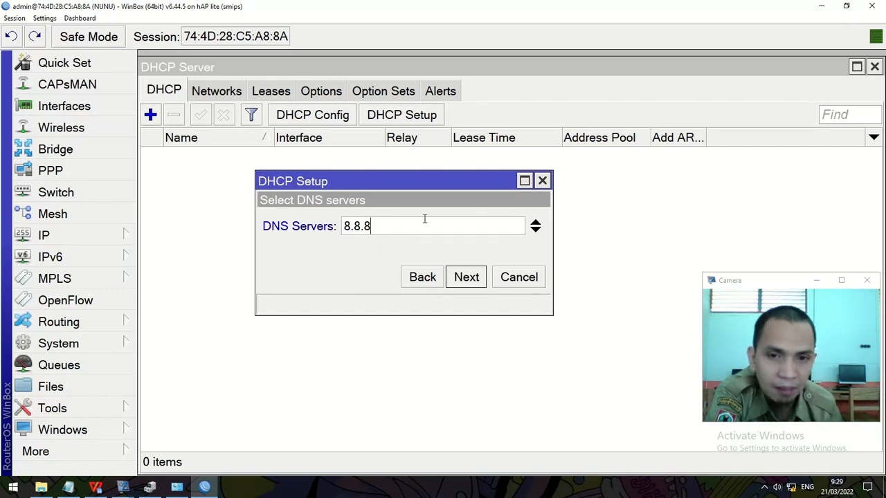
left_click(472, 284)
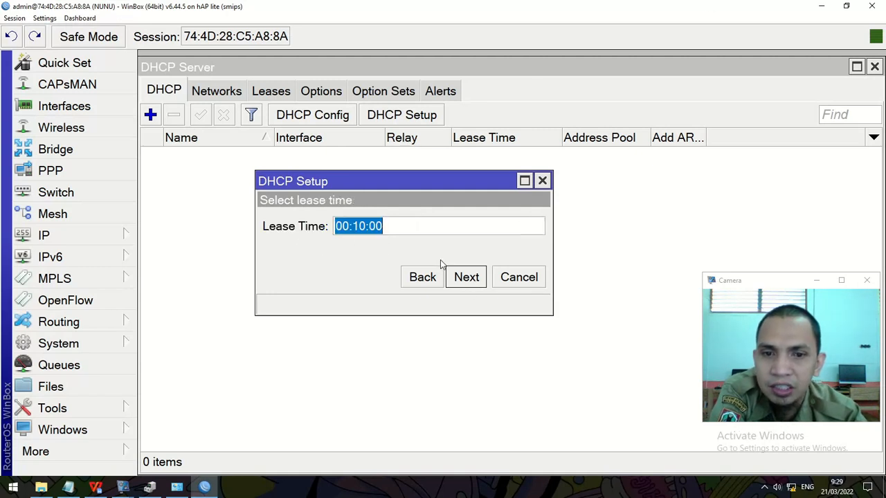
left_click(462, 280)
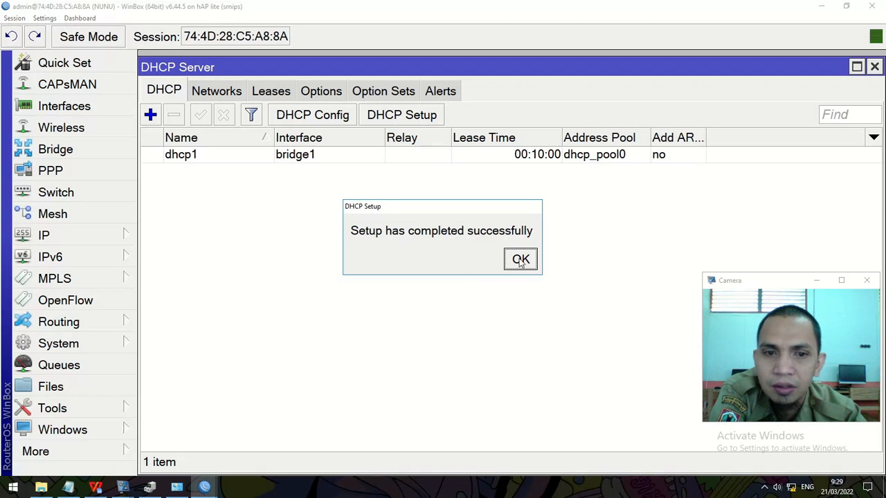
left_click(520, 260)
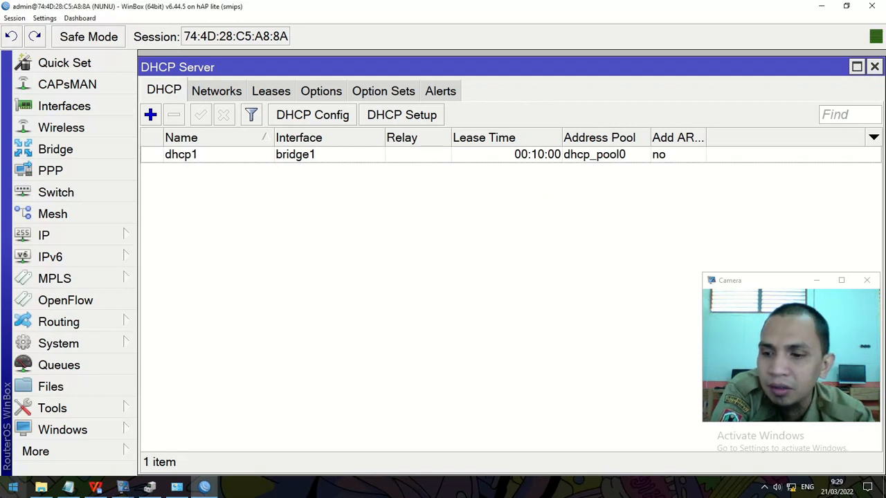
left_click(97, 488)
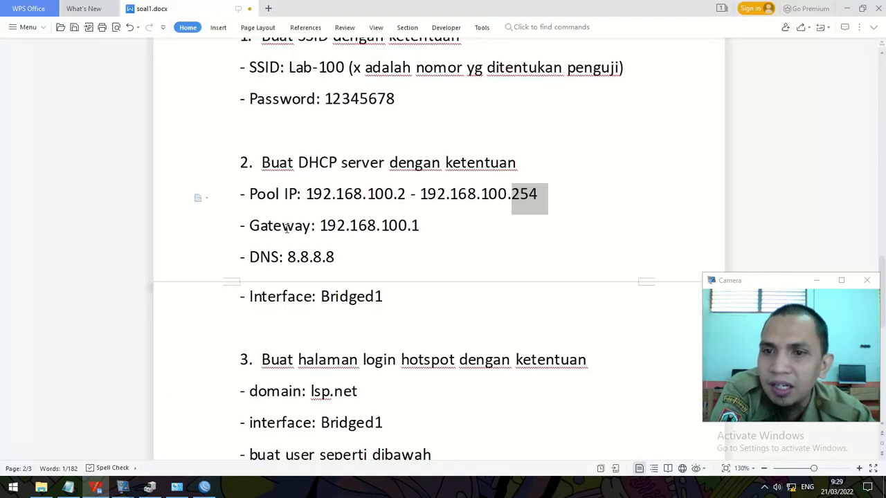
scroll(283, 164, "down", 6)
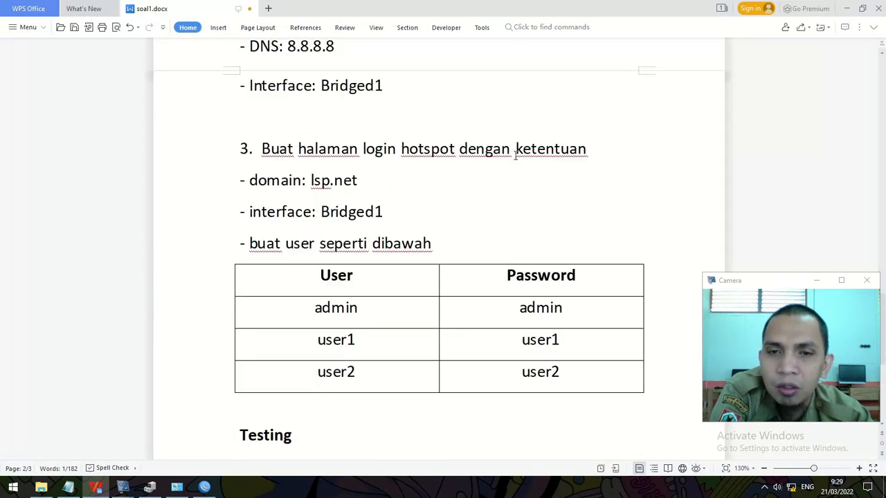
left_click(847, 8)
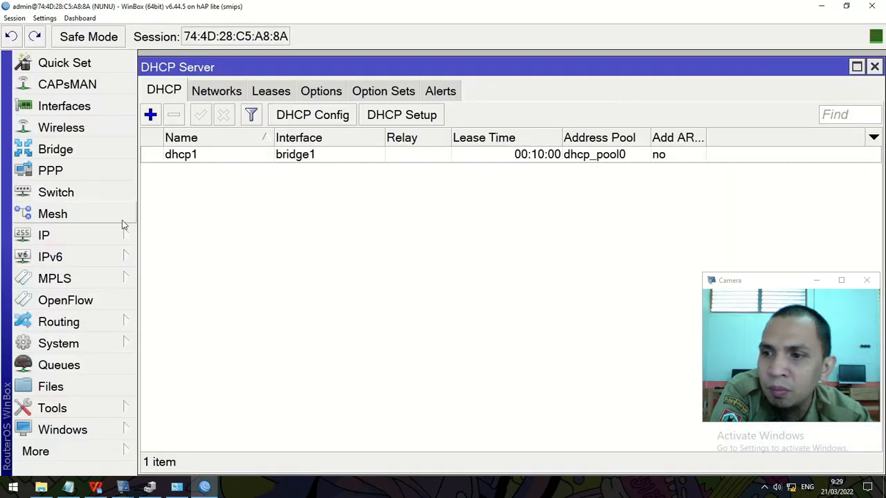
Step: Start the Hotspot Setup wizard on interface bridge1
left_click(65, 238)
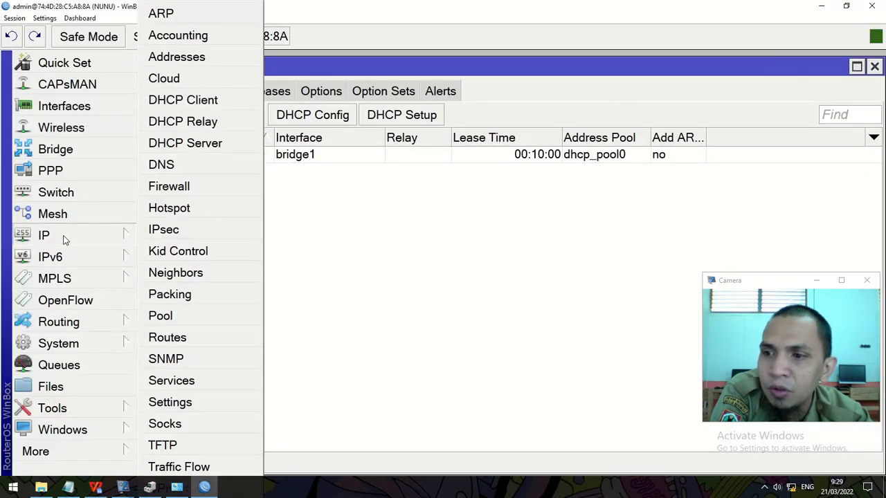
left_click(204, 209)
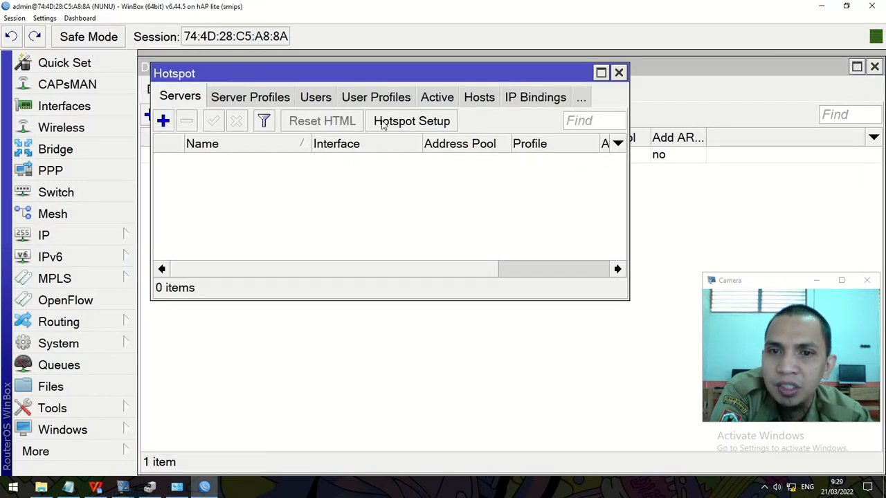
left_click(418, 122)
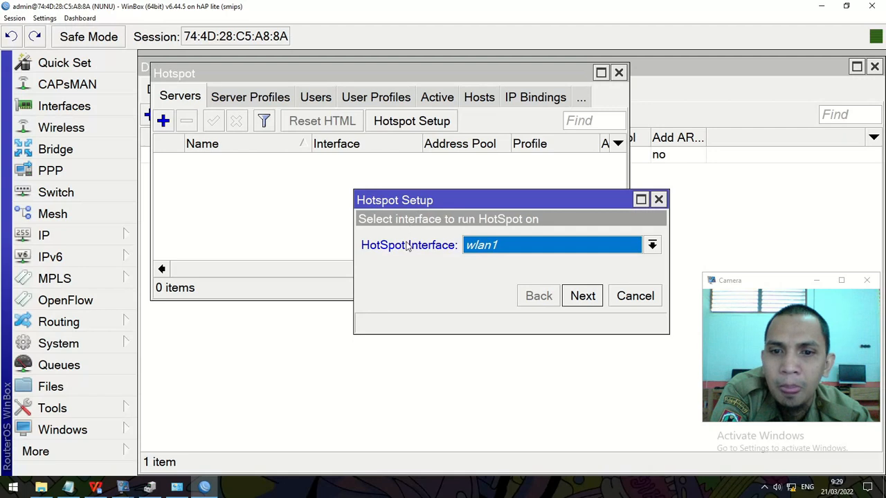
left_click(488, 250)
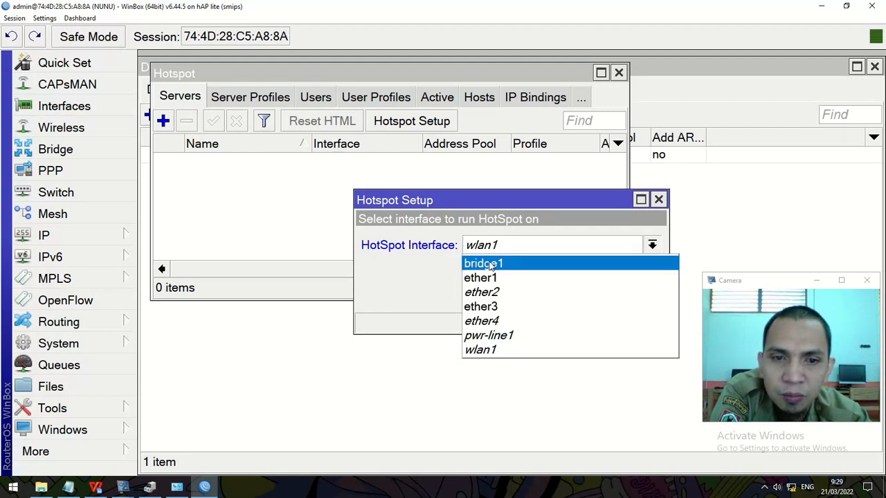
left_click(490, 265)
left_click(96, 487)
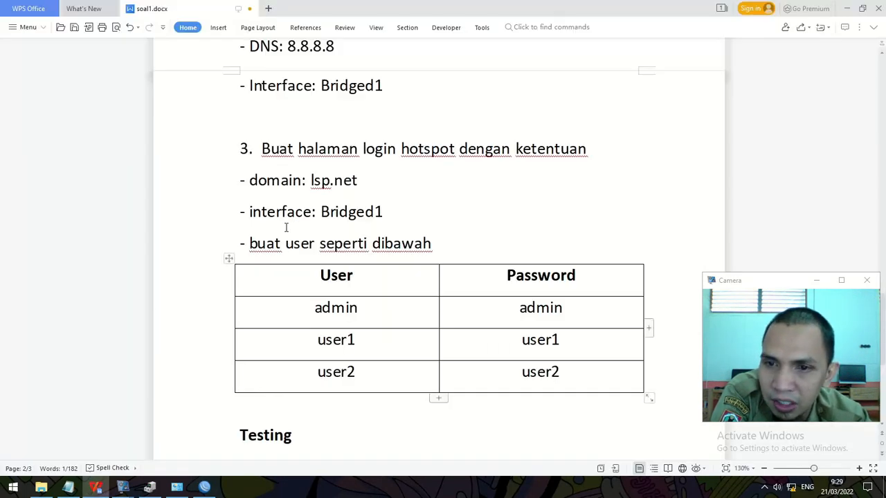
left_click(847, 8)
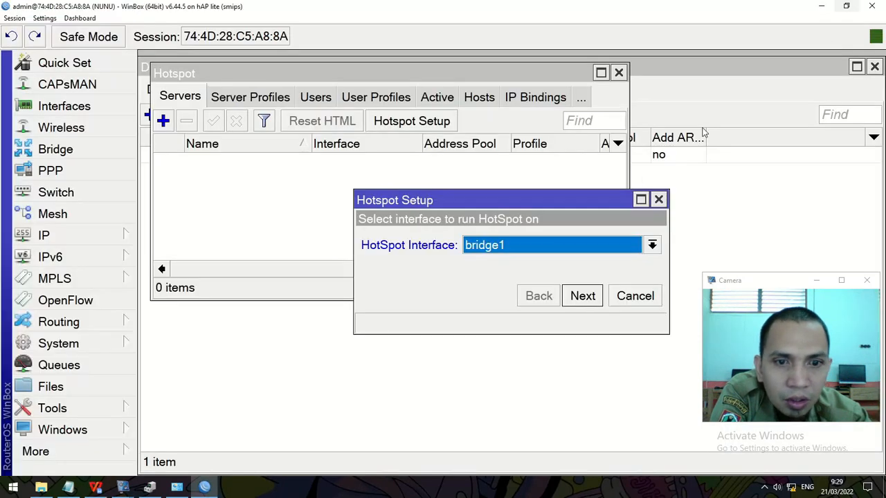
left_click(583, 297)
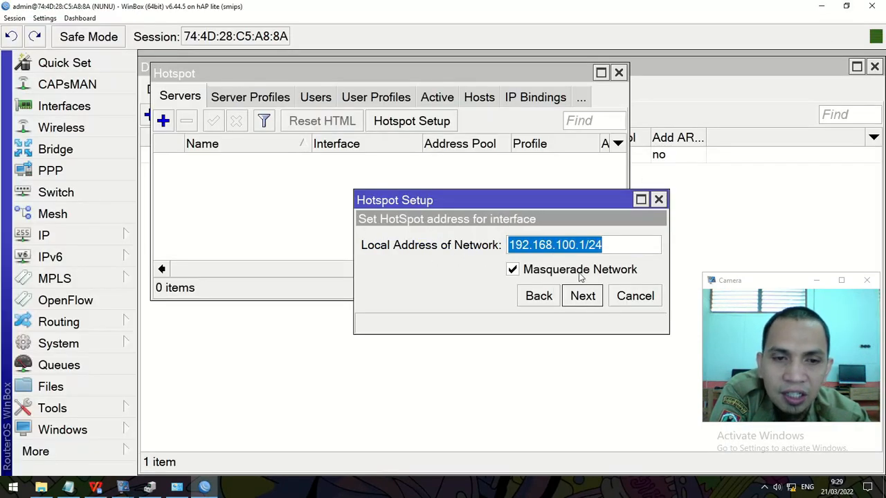
Step: Keep local address 192.168.100.1/24 with masquerading and the suggested pool, with no certificate or SMTP server
left_click(583, 299)
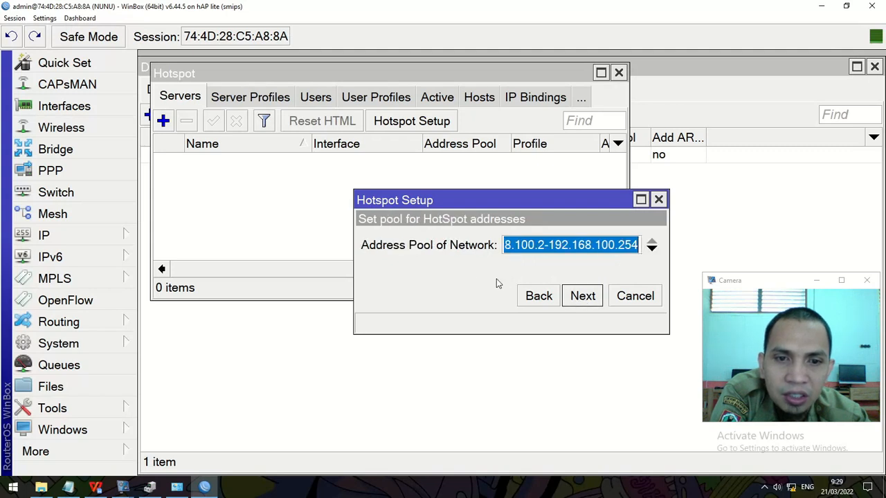
left_click(590, 298)
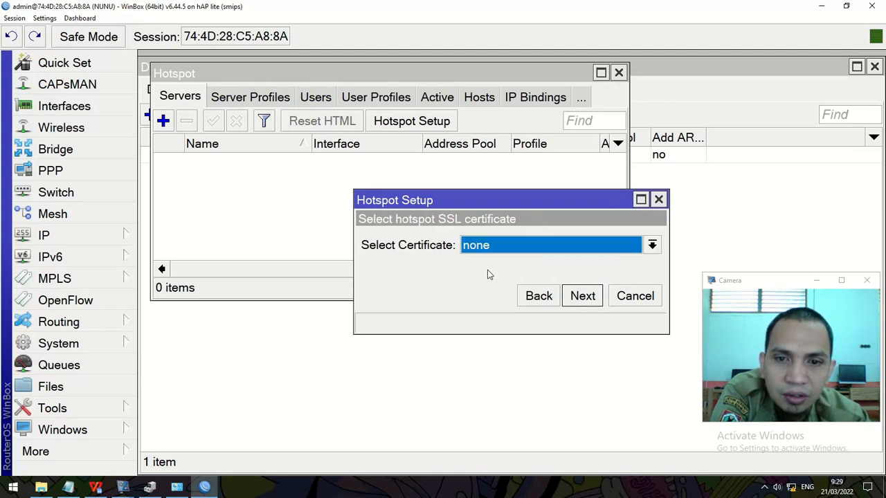
left_click(580, 303)
left_click(583, 306)
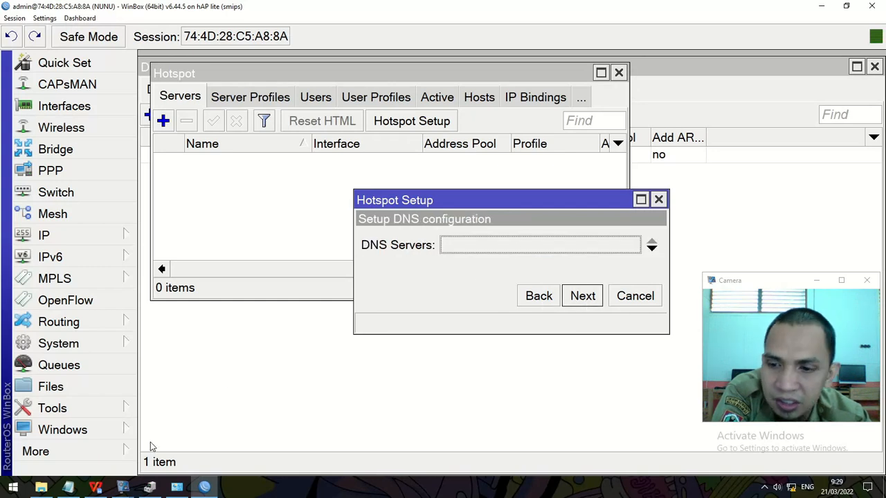
Step: Set the hotspot DNS server to 8.8.8.8
left_click(95, 487)
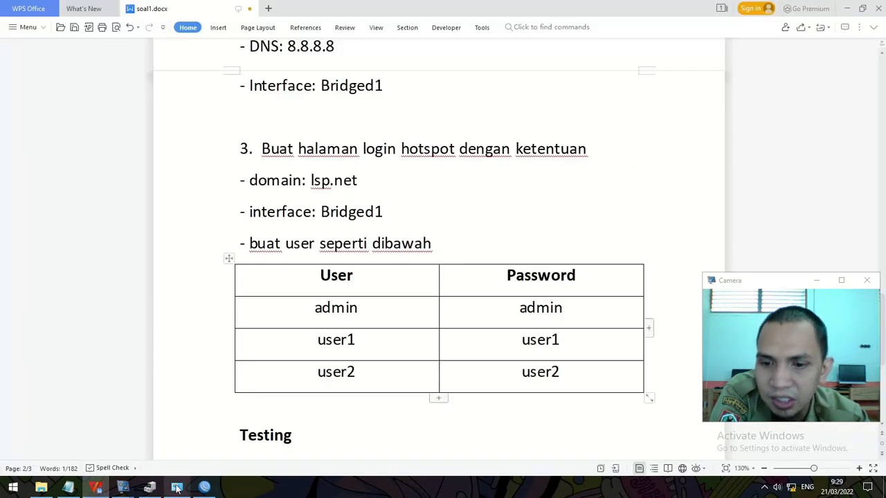
left_click(93, 488)
left_click(484, 248)
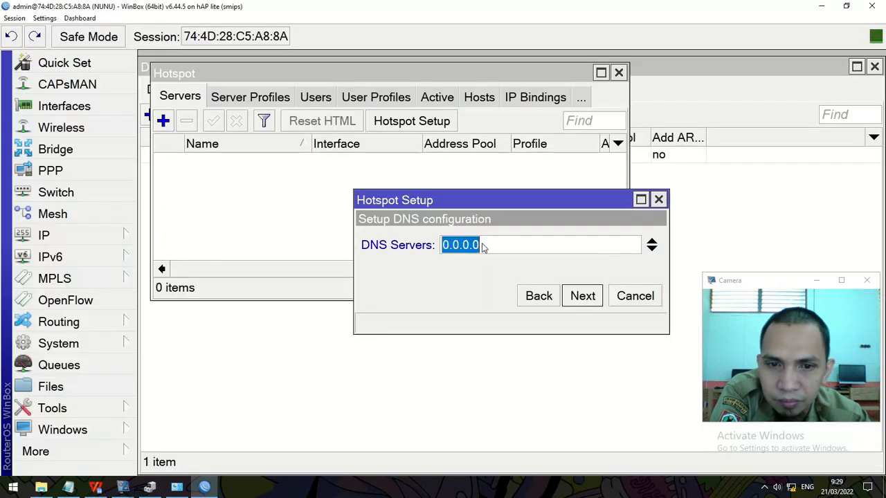
type("8.8.8.8")
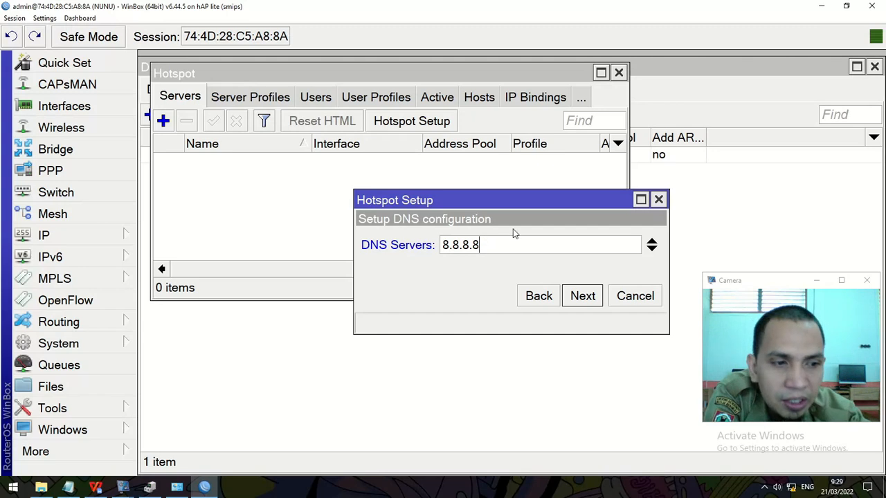
left_click(580, 296)
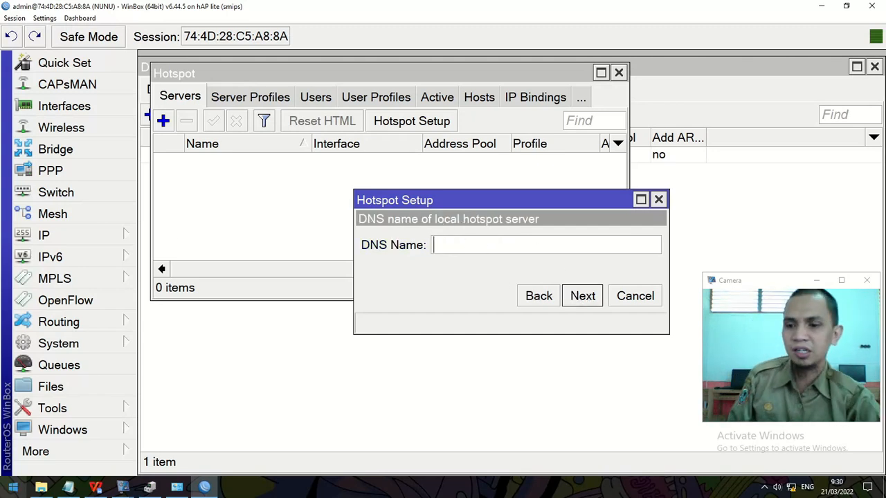
Step: Set the hotspot DNS name to lsp.net
left_click(97, 488)
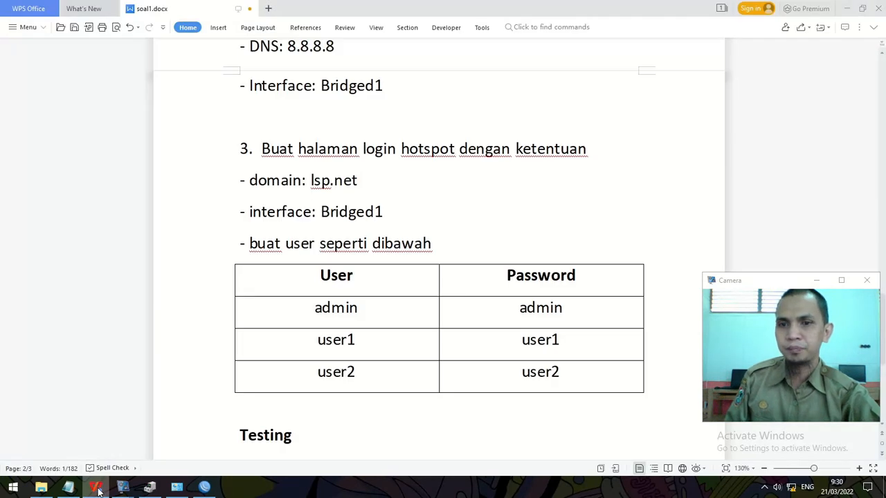
left_click(97, 488)
type("lsp.net")
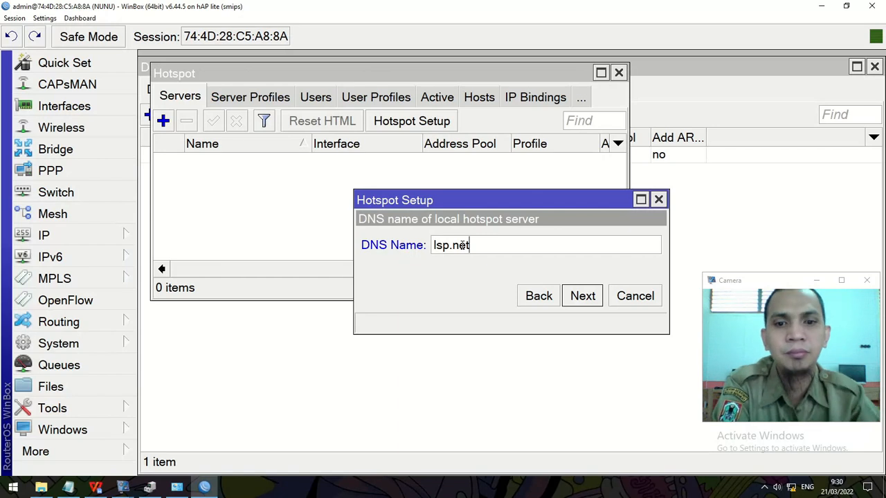
left_click(582, 297)
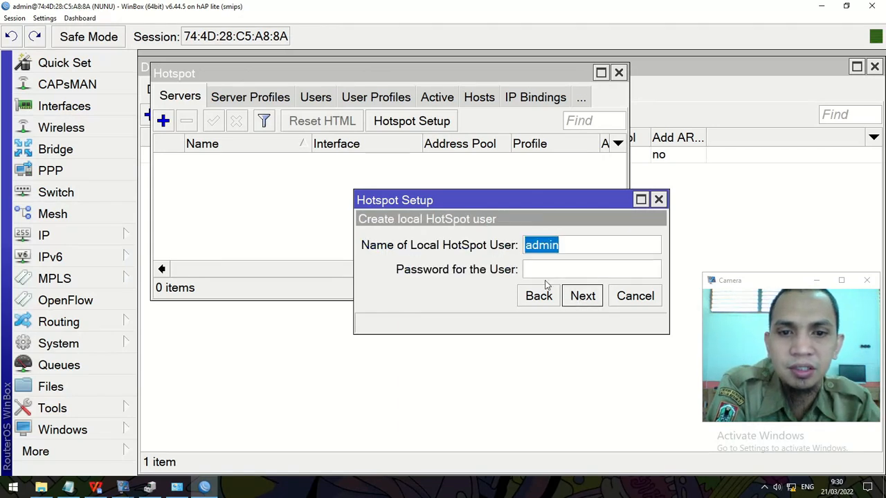
Step: Create the local hotspot user admin with its password to complete setup
left_click(96, 486)
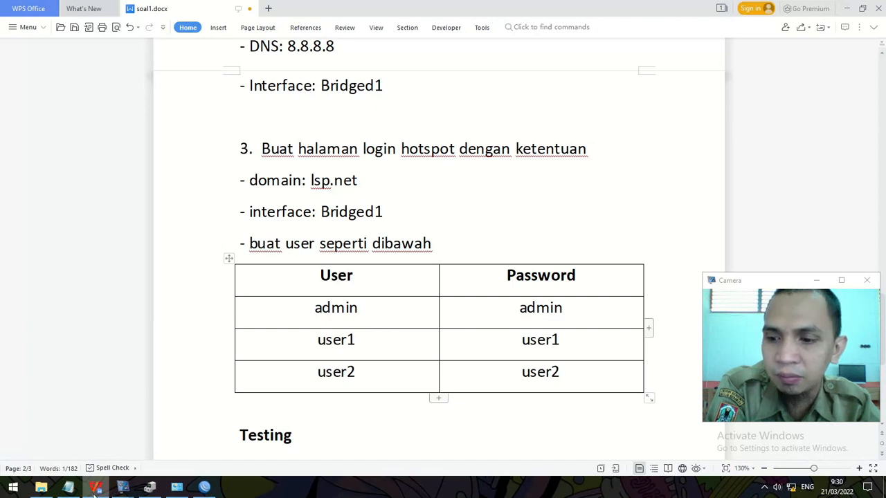
key("alt+Tab")
left_click(583, 264)
type("admin")
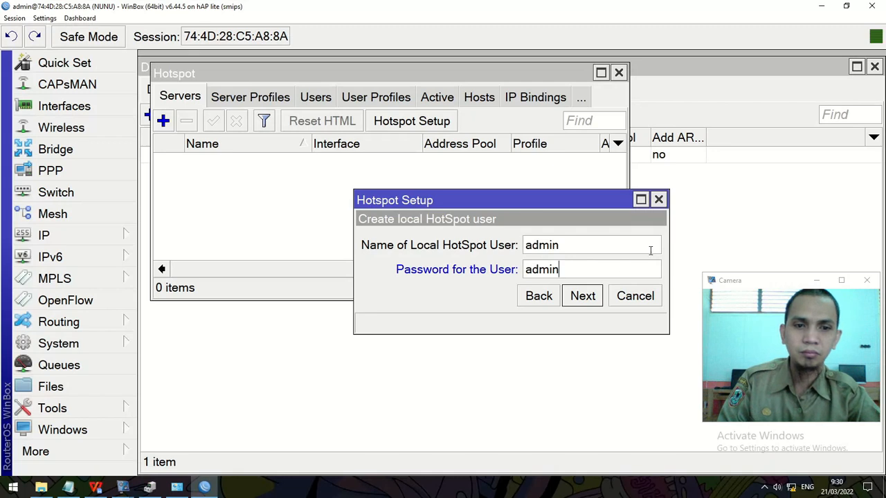
left_click(582, 302)
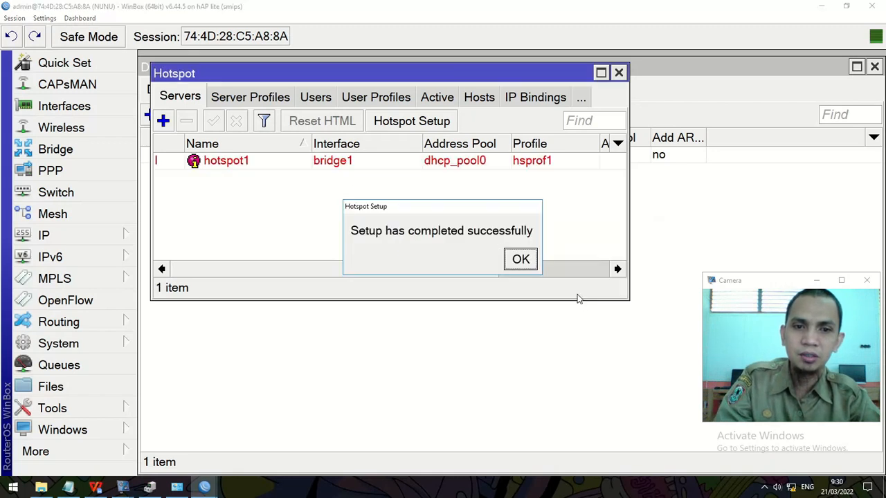
Step: Dismiss the setup-complete message and open a new Google Chrome Incognito window
left_click(522, 263)
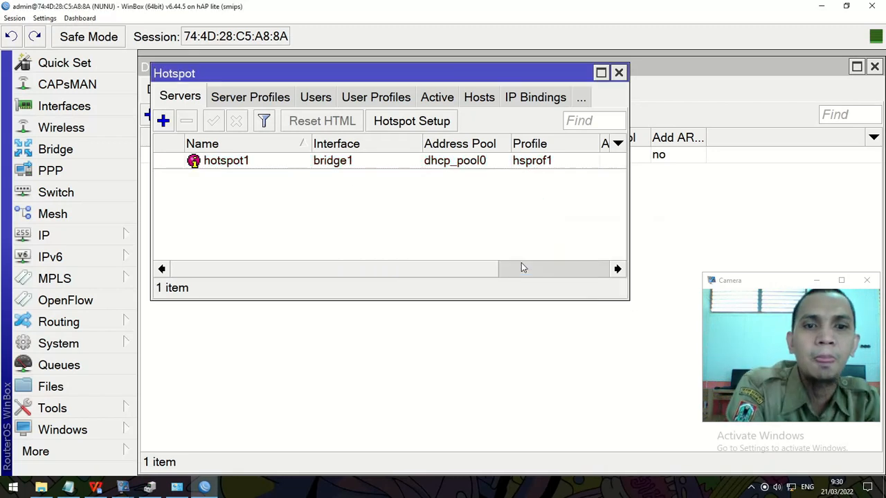
left_click(509, 359)
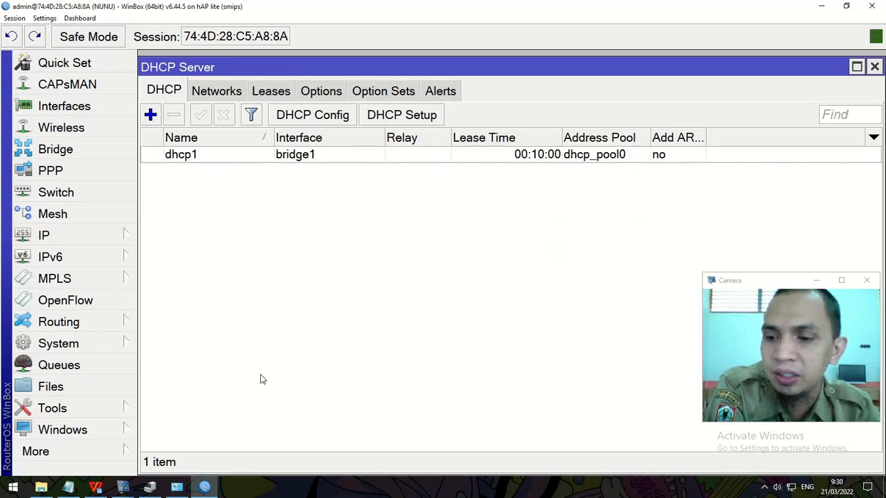
left_click(12, 487)
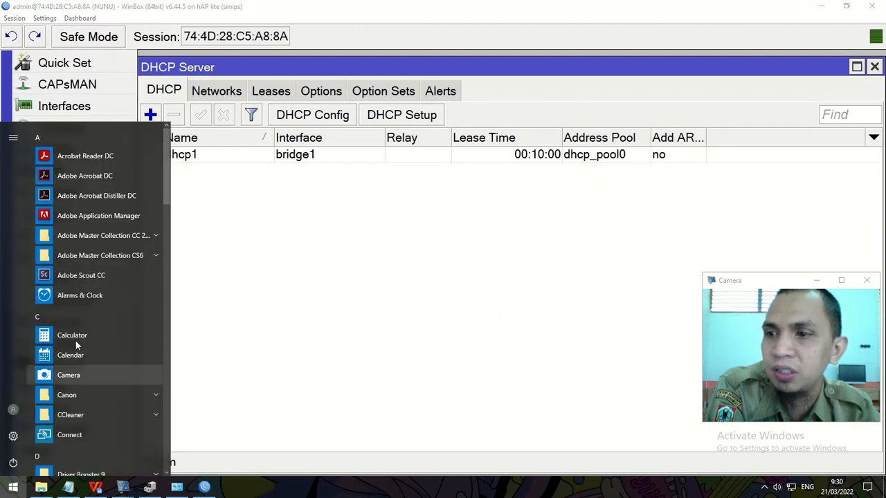
scroll(90, 341, "down", 5)
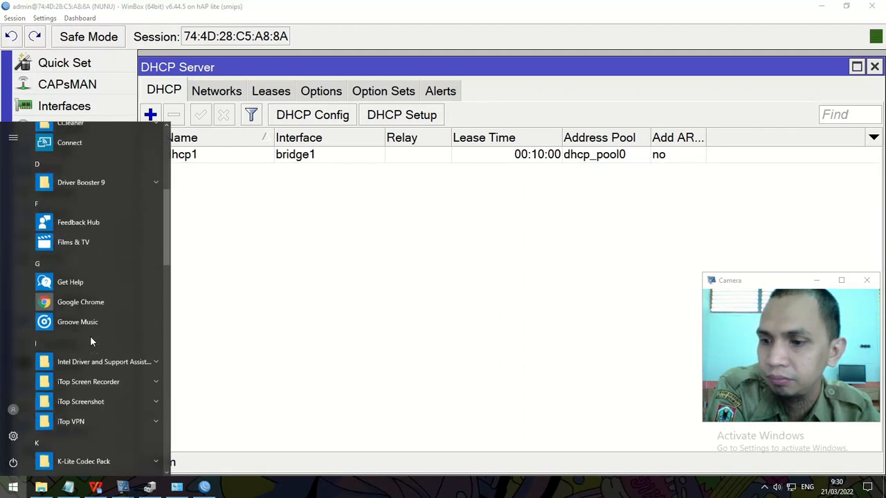
right_click(78, 271)
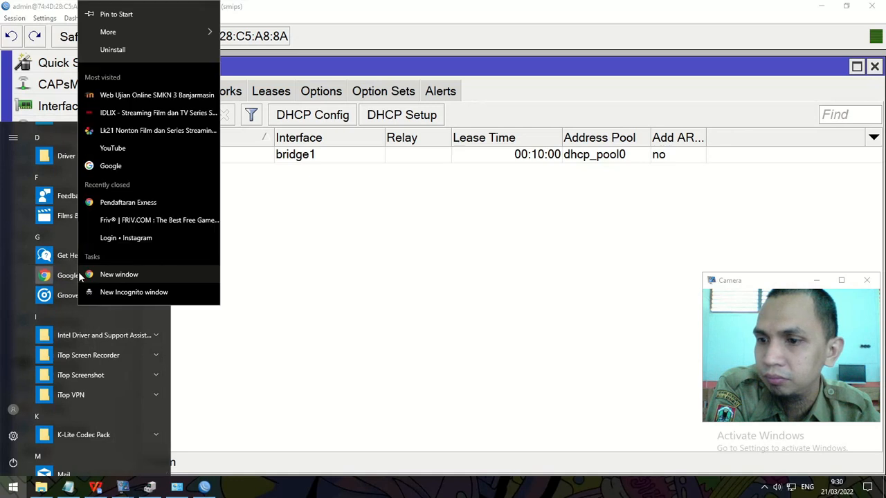
left_click(122, 293)
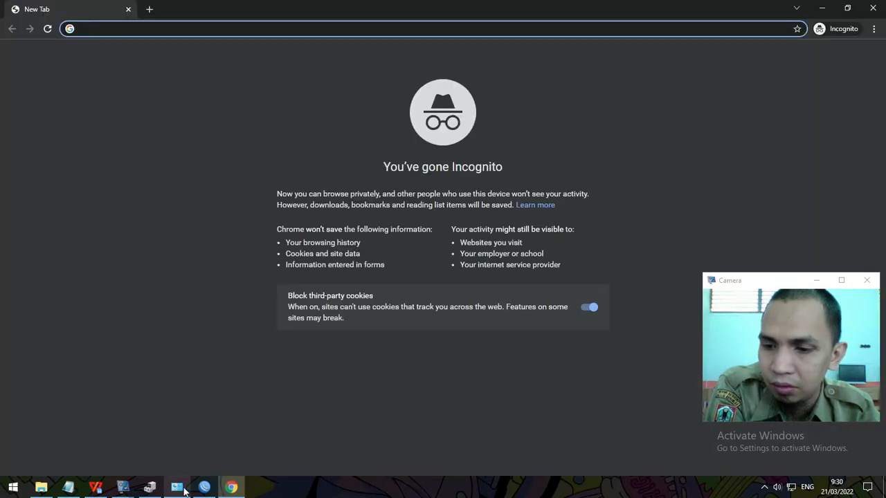
Step: Disable and re-enable the Ethernet 2 adapter to renew its DHCP lease
left_click(178, 488)
left_click(349, 181)
right_click(271, 145)
left_click(284, 153)
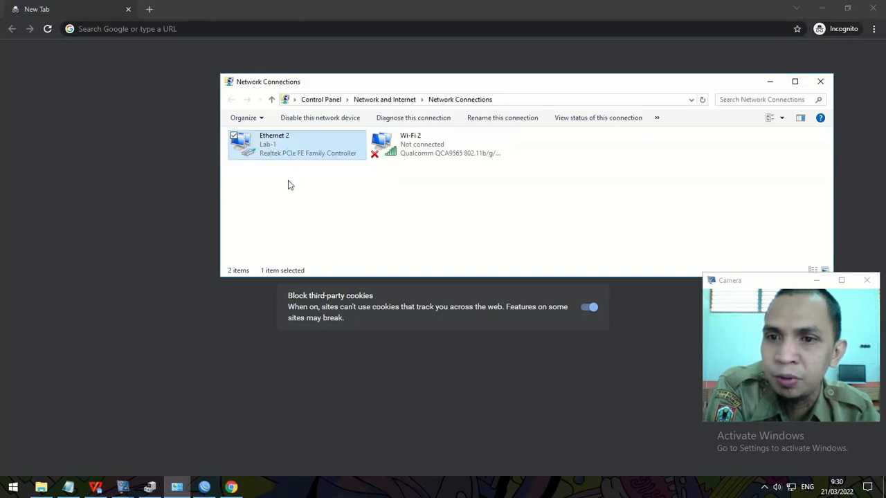
left_click(305, 169)
left_click(280, 148)
right_click(282, 151)
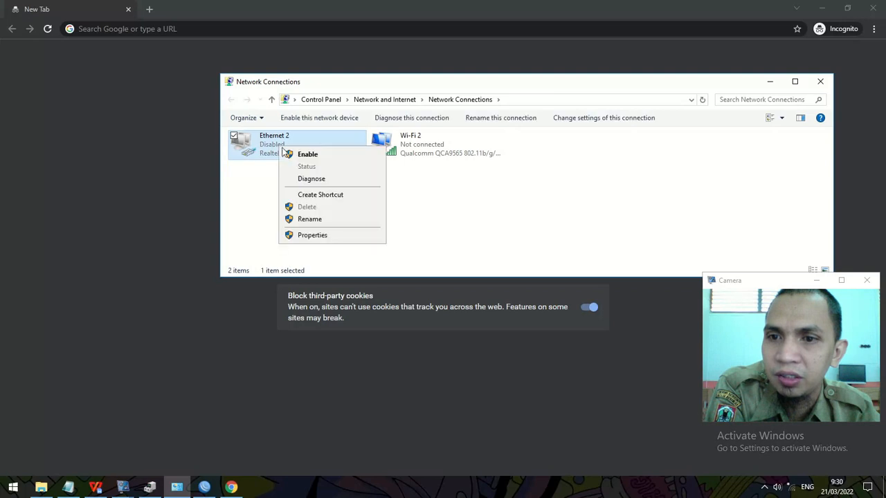
left_click(291, 154)
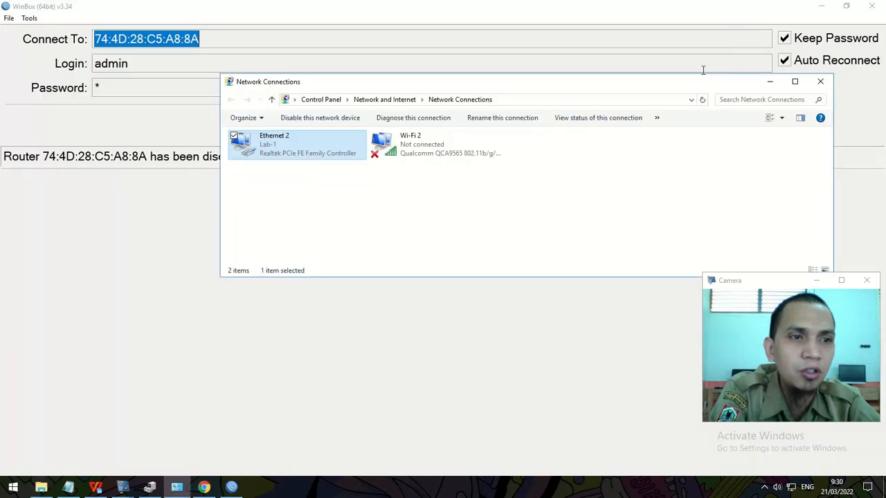
Step: Confirm Ethernet 2 got 192.168.100.254 from gateway 192.168.100.1 with DNS 8.8.8.8
left_click(819, 9)
left_click(320, 194)
double_click(300, 154)
left_click(382, 237)
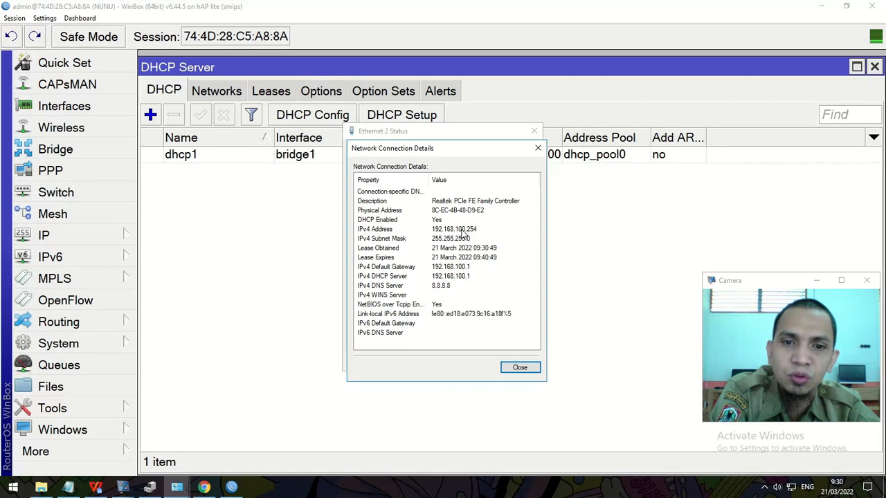
left_click(520, 367)
left_click(517, 361)
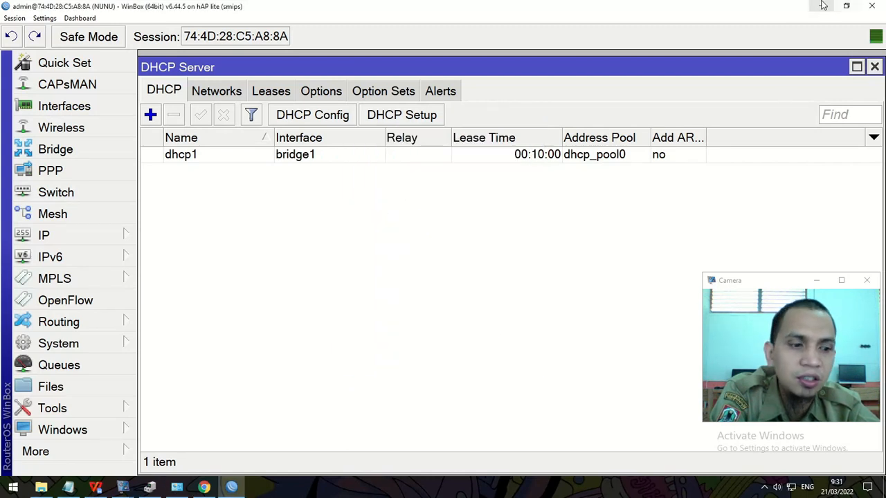
left_click(822, 7)
Step: Load the lsp.net hotspot page, then google.com in a new incognito tab
left_click(161, 31)
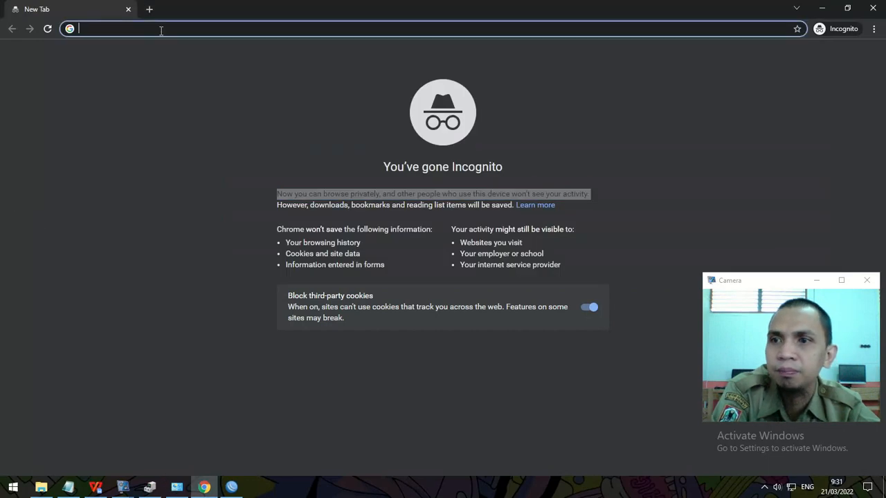
type("lsp.net")
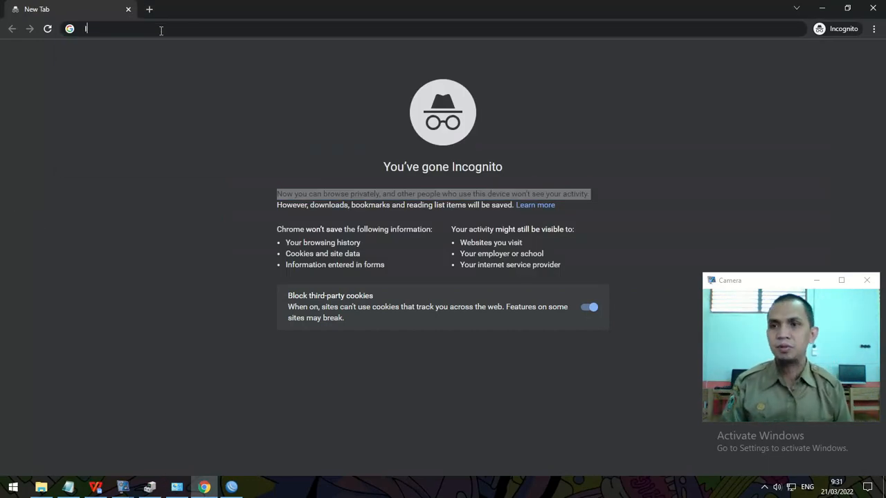
key("Return")
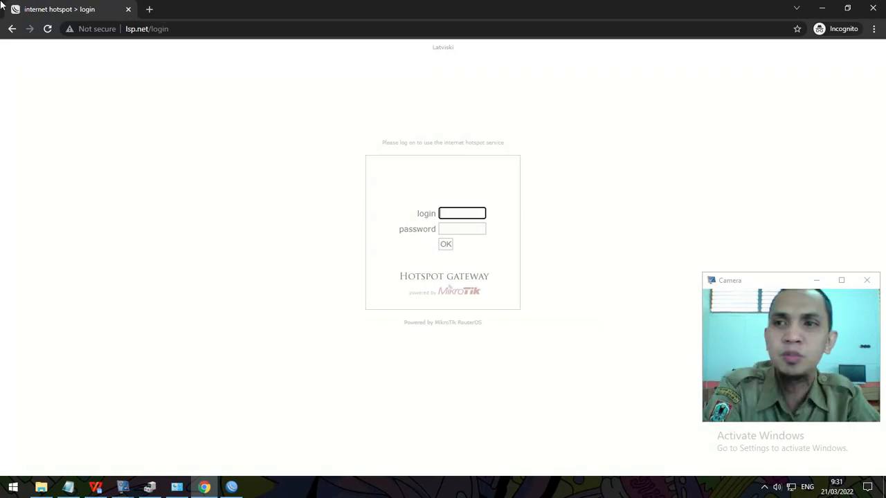
left_click(149, 10)
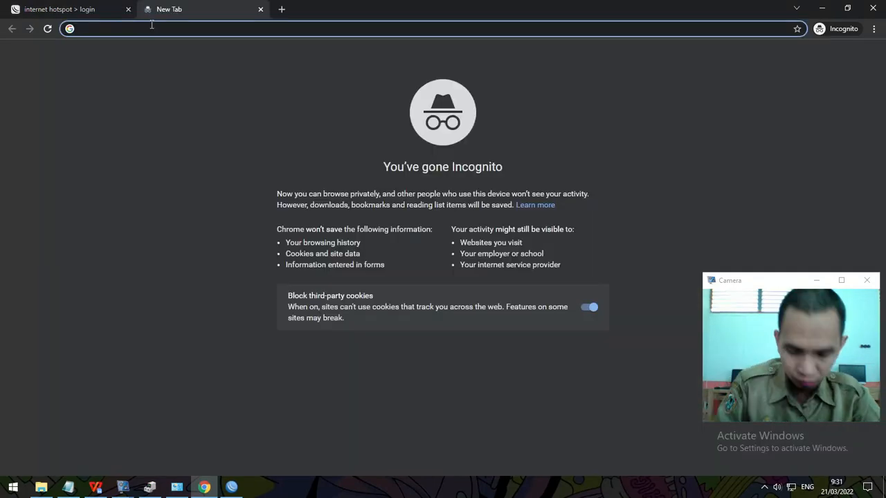
type("google.com")
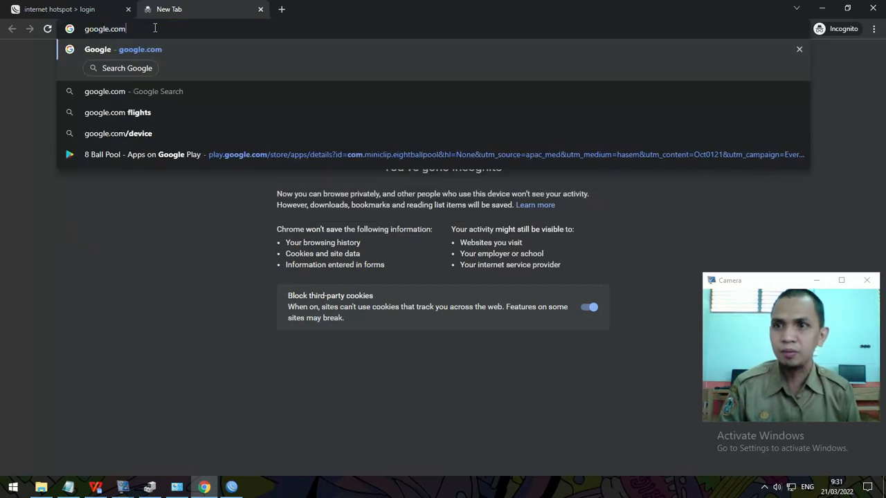
key("Return")
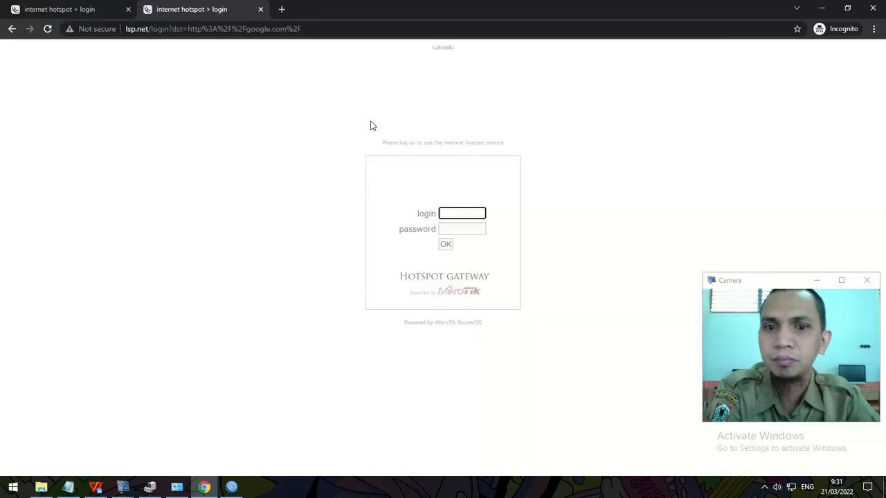
Step: In another tab, load google.com and then youtube.com to test the hotspot redirect
left_click(282, 9)
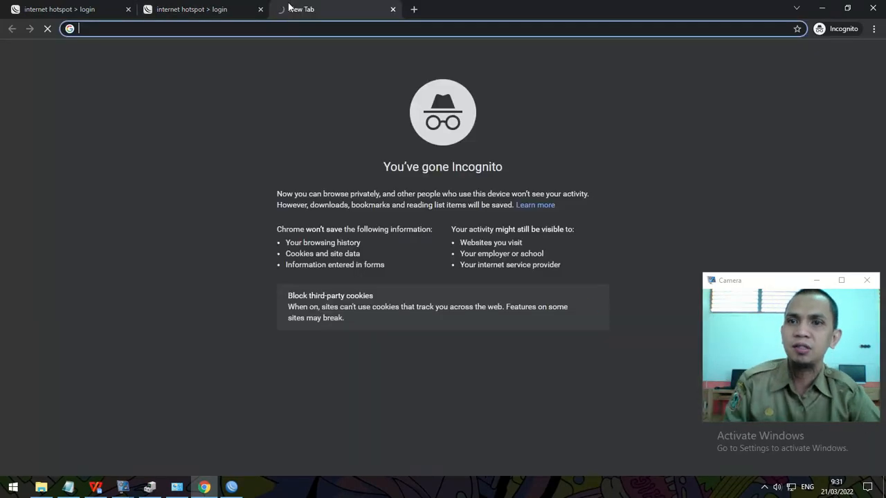
type("go")
key("Right")
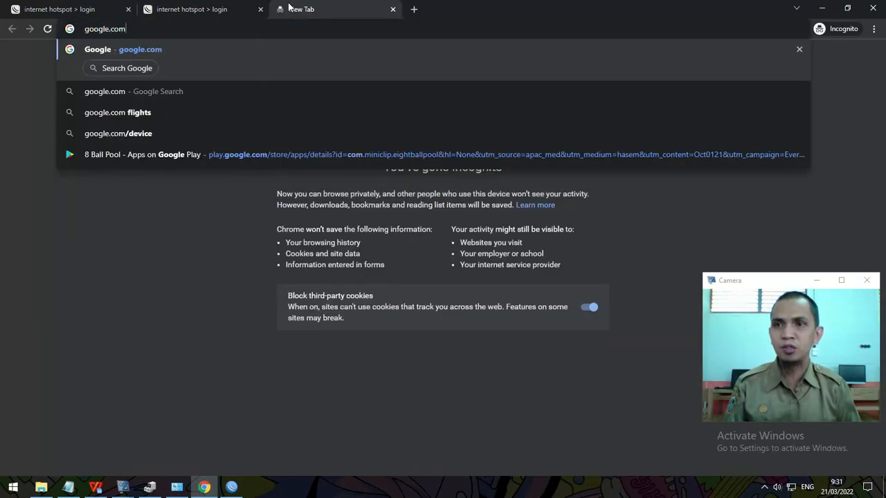
key("Return")
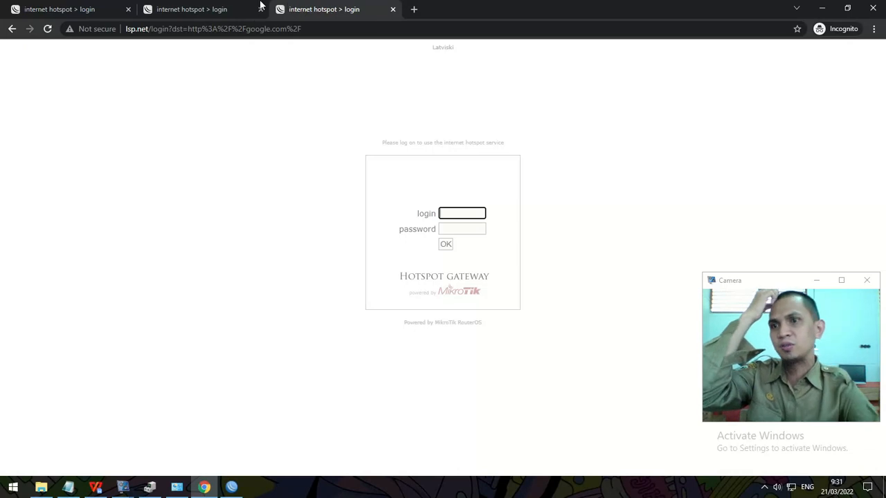
double_click(262, 28)
triple_click(262, 28)
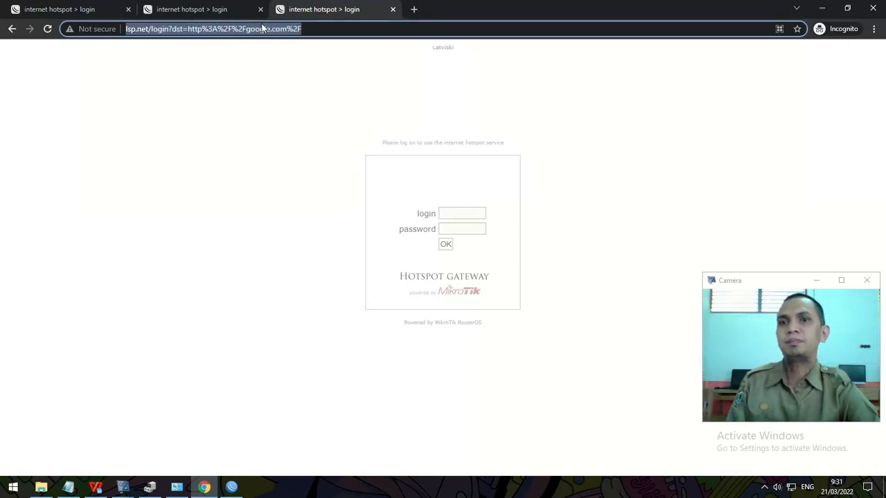
type("youtube.com")
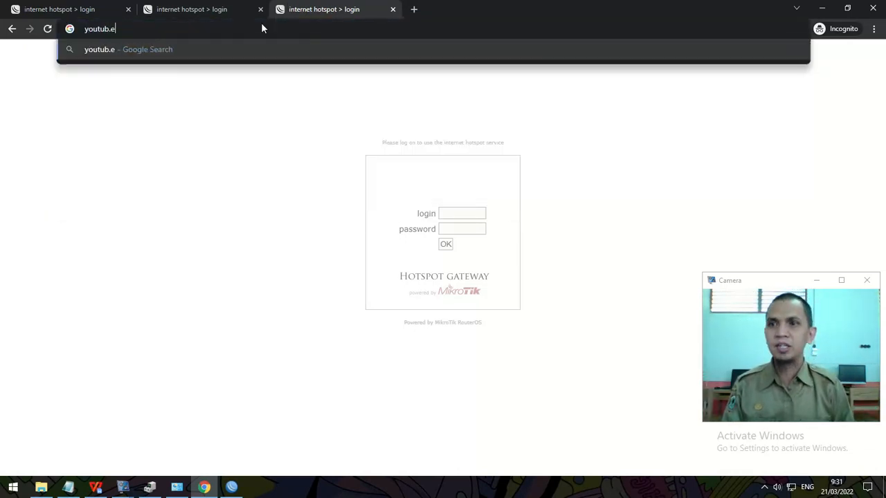
key("Return")
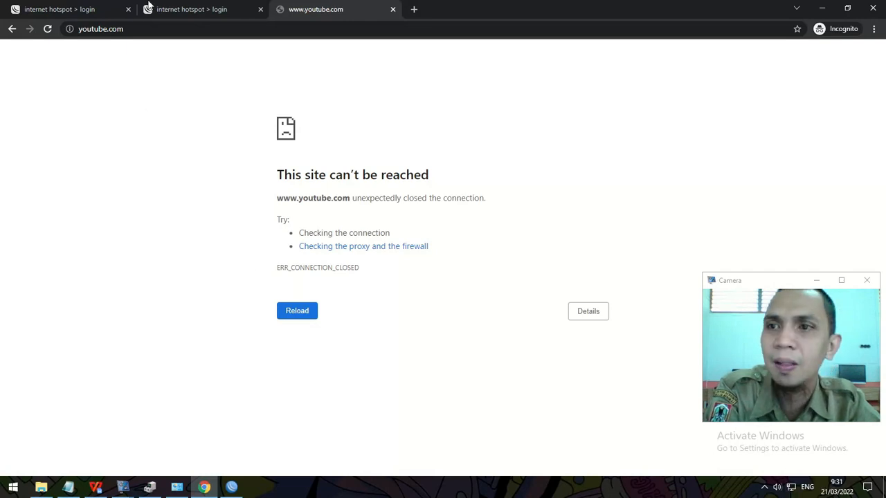
Step: Log in on the hotspot login page as admin with its password
left_click(188, 9)
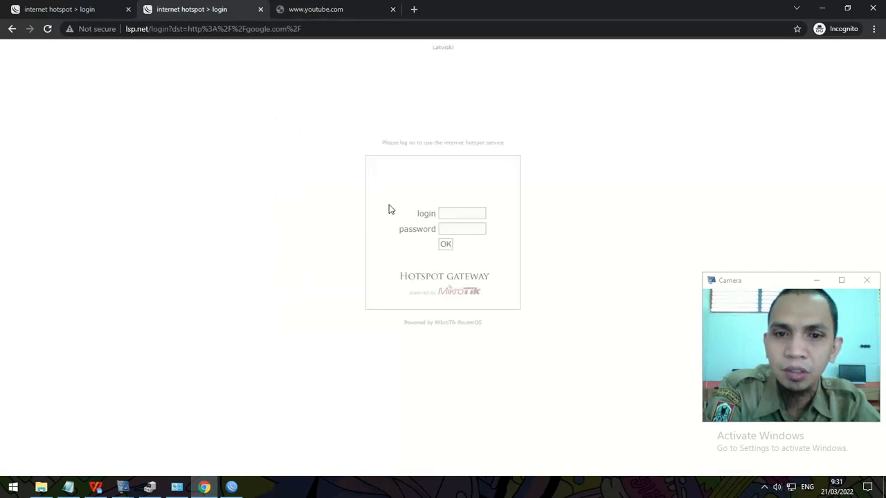
left_click(455, 214)
type("admin")
key("Tab")
type("admin")
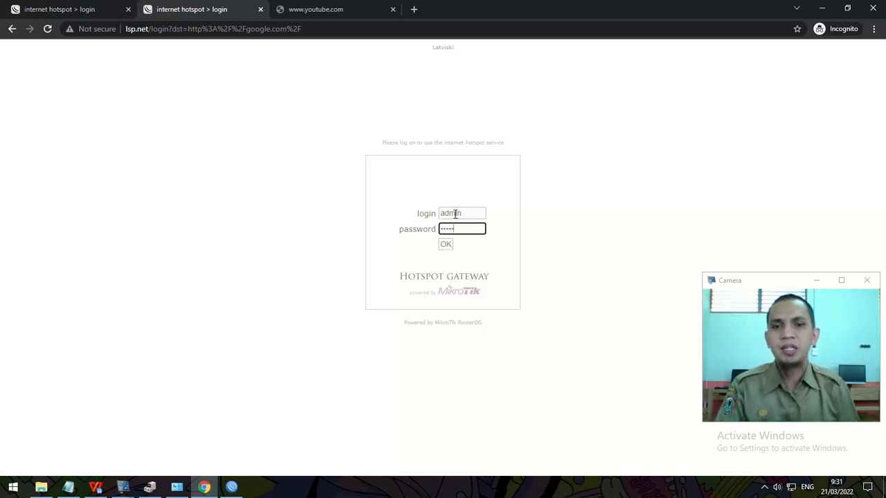
left_click(446, 244)
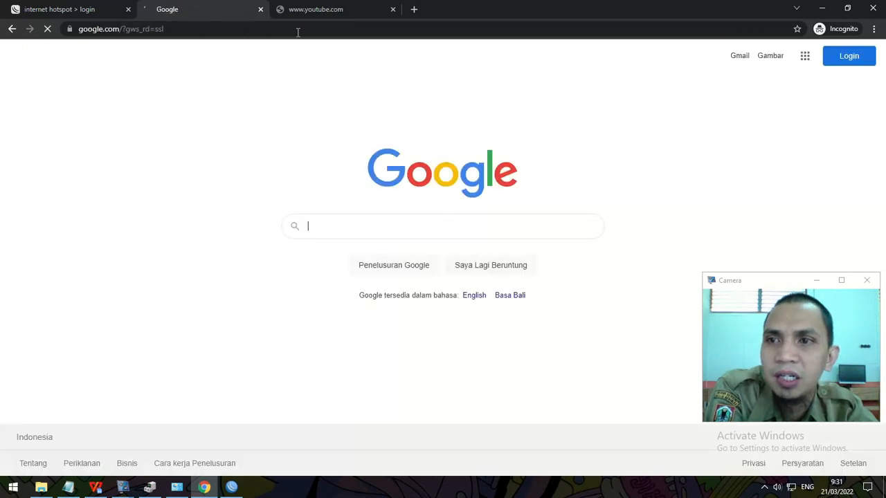
Step: Bring WinBox forward and show the IP > Hotspot Users list
left_click(825, 8)
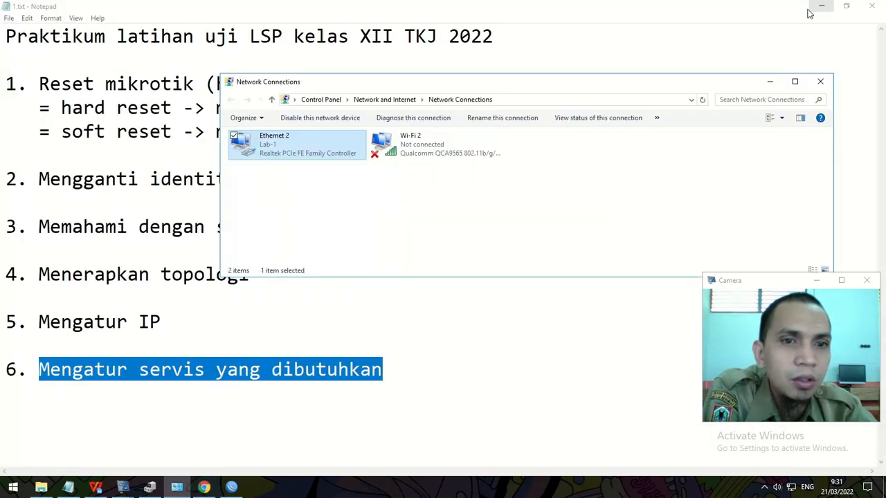
left_click(89, 488)
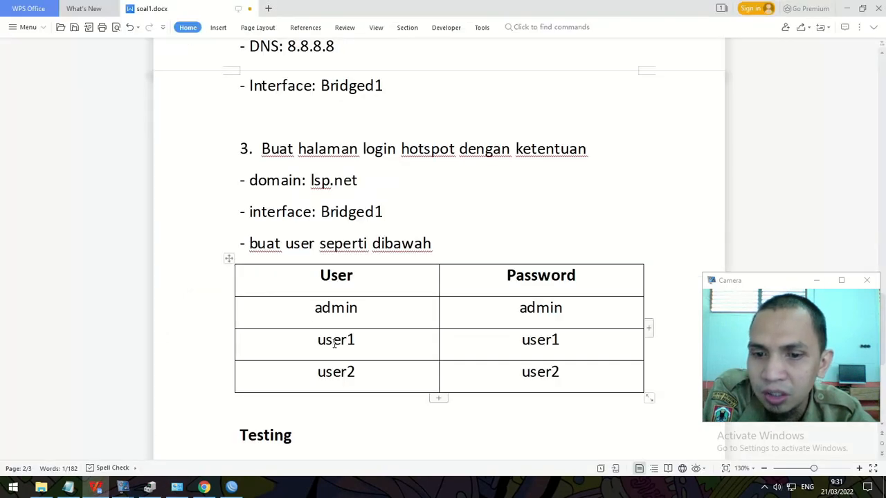
left_click(231, 487)
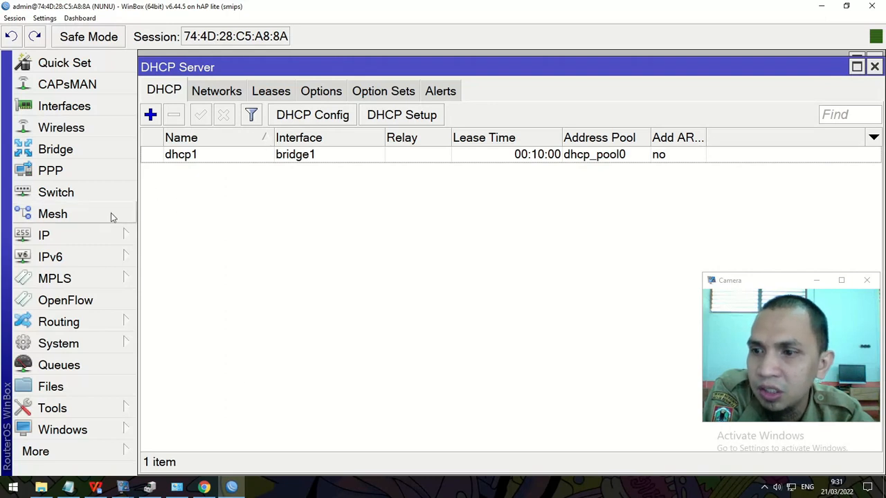
left_click(98, 237)
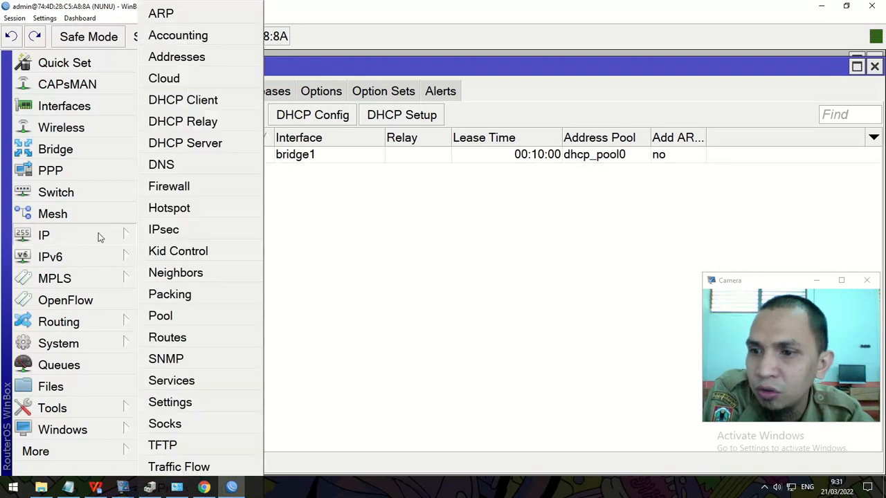
left_click(176, 209)
left_click(315, 97)
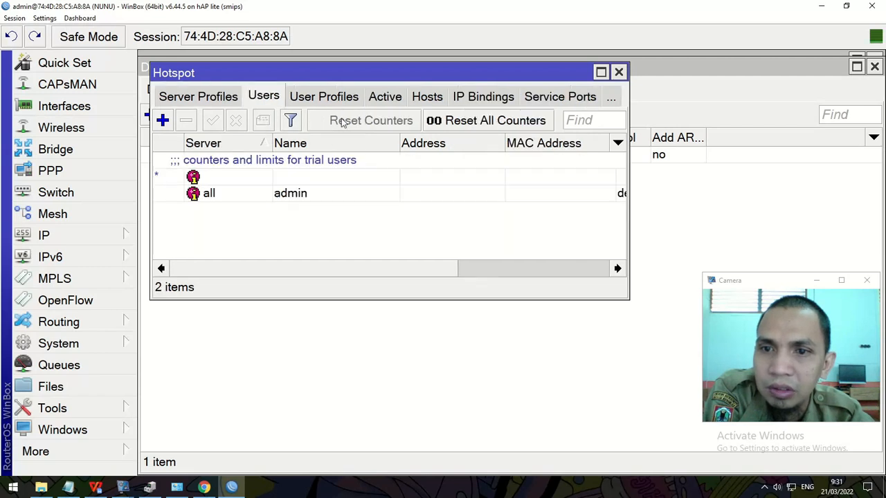
Step: Add hotspot user user1 with a password
left_click(163, 121)
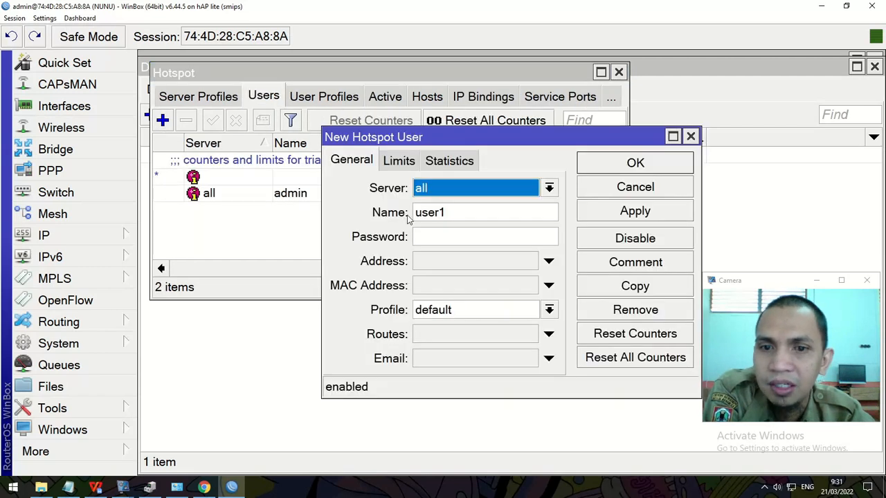
left_click(442, 229)
type("***")
key("BackSpace")
key("BackSpace")
key("BackSpace")
type("*****")
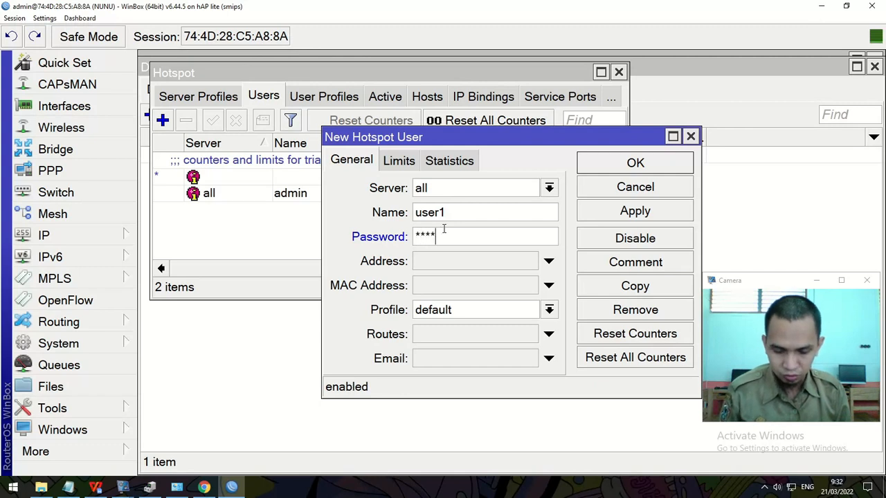
left_click(635, 163)
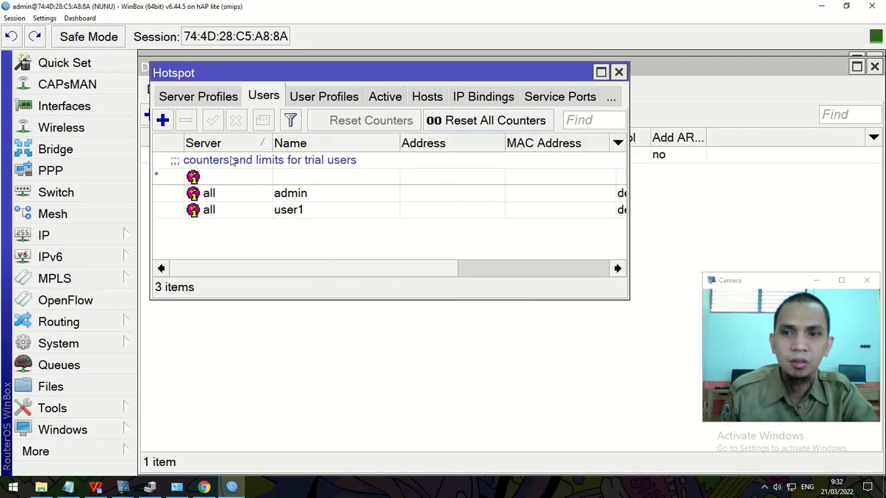
Step: Add hotspot user user2 with a password
left_click(163, 120)
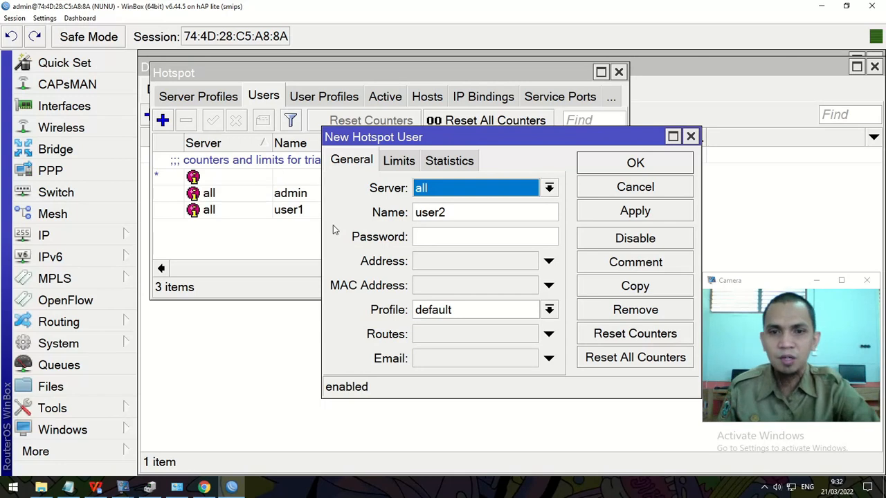
left_click(496, 240)
type("*****")
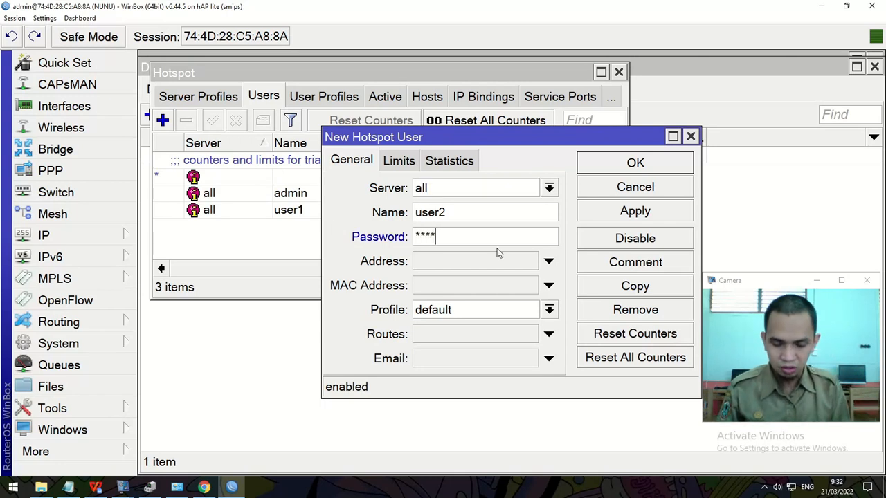
left_click(636, 163)
left_click(247, 350)
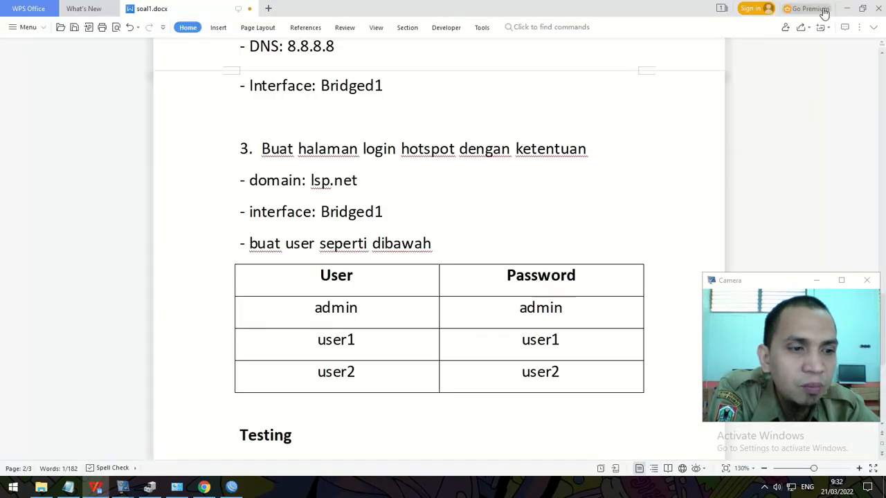
Step: Disable the Ethernet 2 adapter in Network Connections
left_click(821, 7)
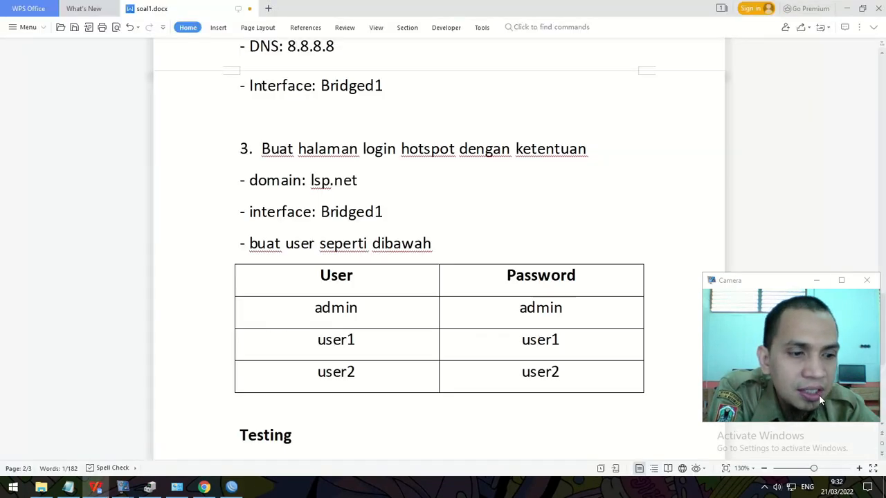
left_click(791, 488)
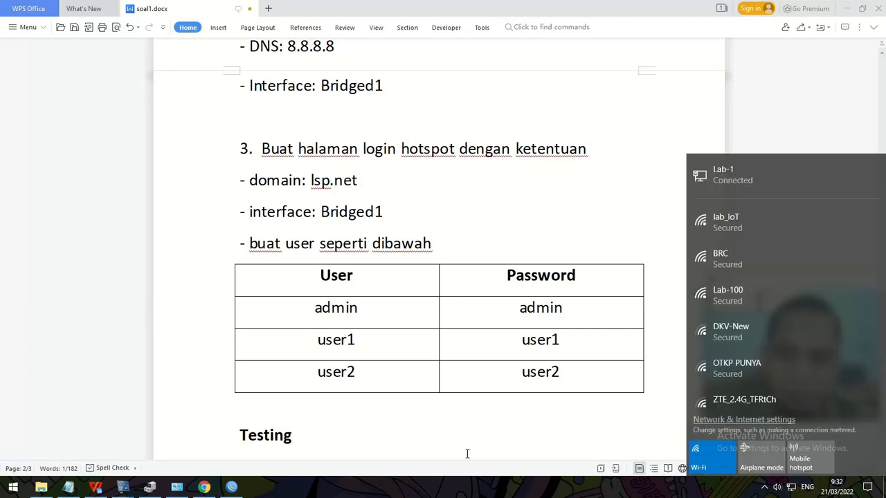
left_click(203, 416)
left_click(177, 487)
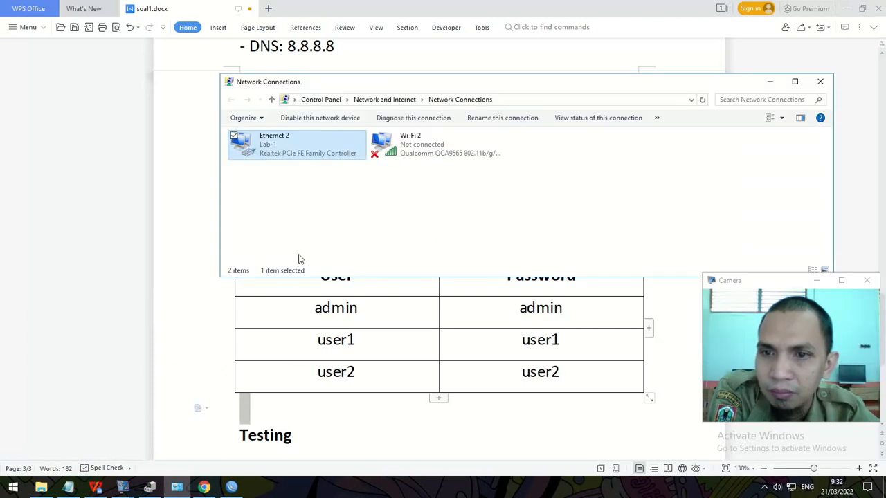
left_click(277, 146)
right_click(277, 146)
left_click(292, 150)
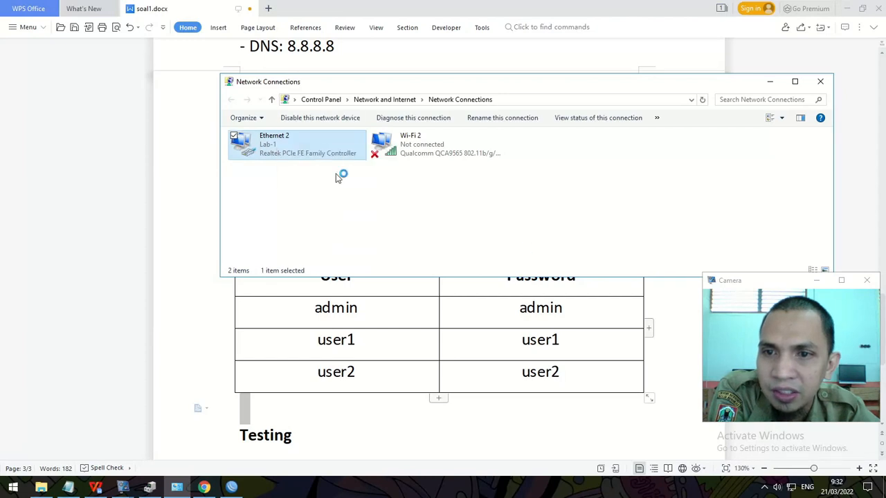
Step: Connect to the Lab-100 Wi-Fi network using its security key
left_click(791, 487)
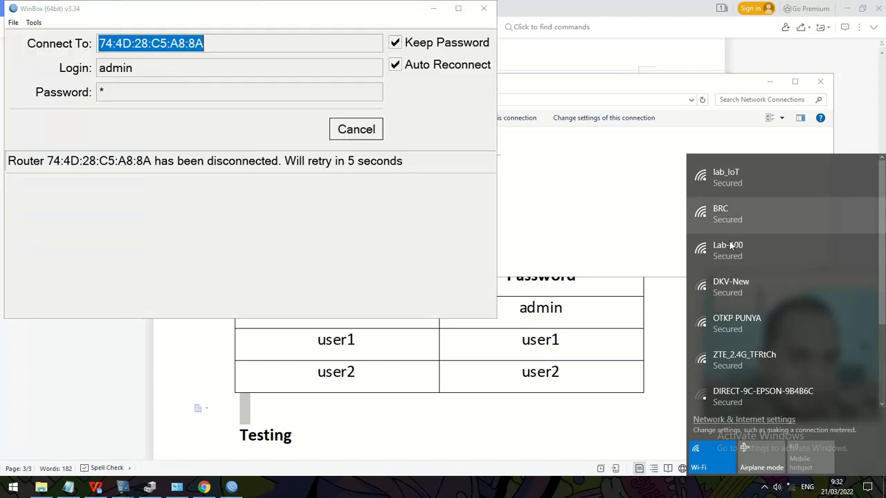
left_click(729, 250)
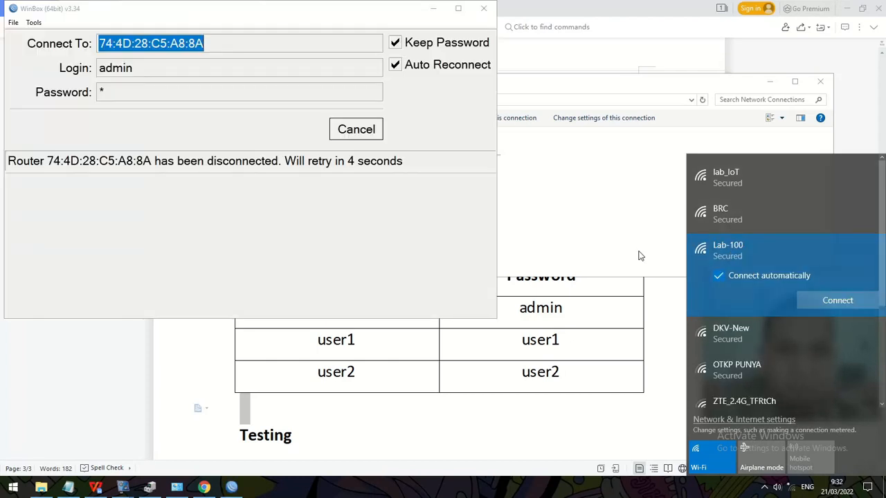
left_click(812, 302)
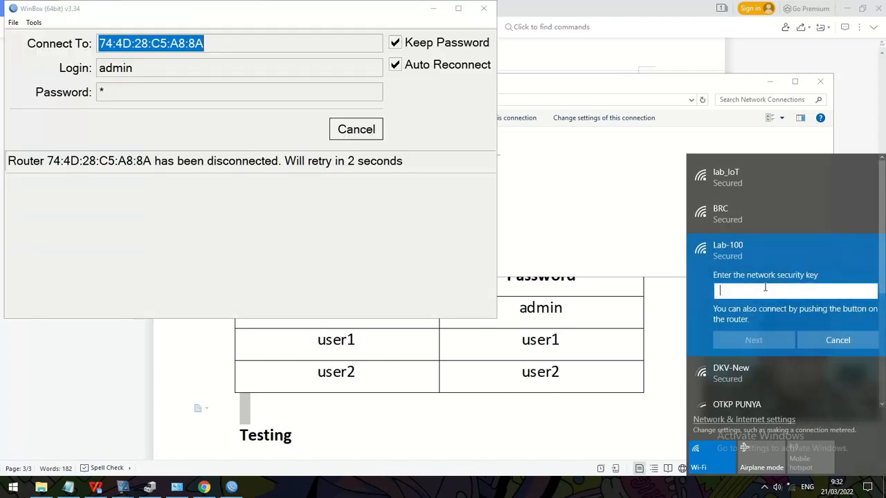
type("12345")
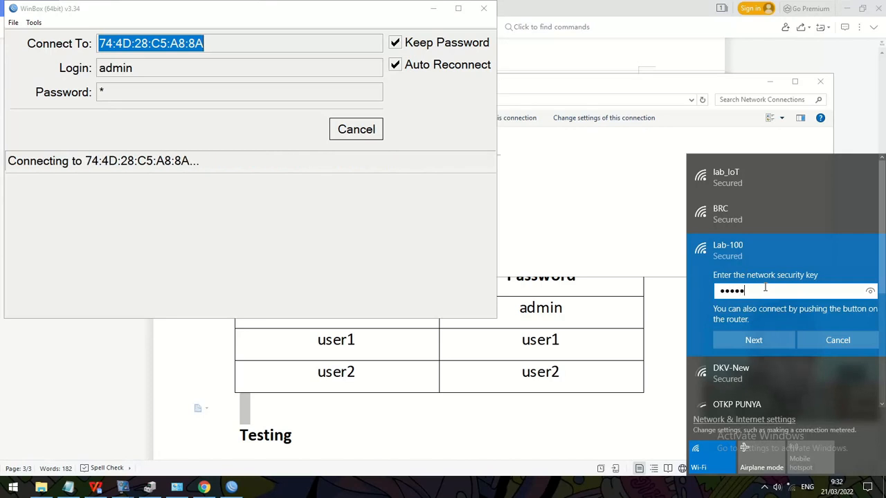
type("6")
key("Return")
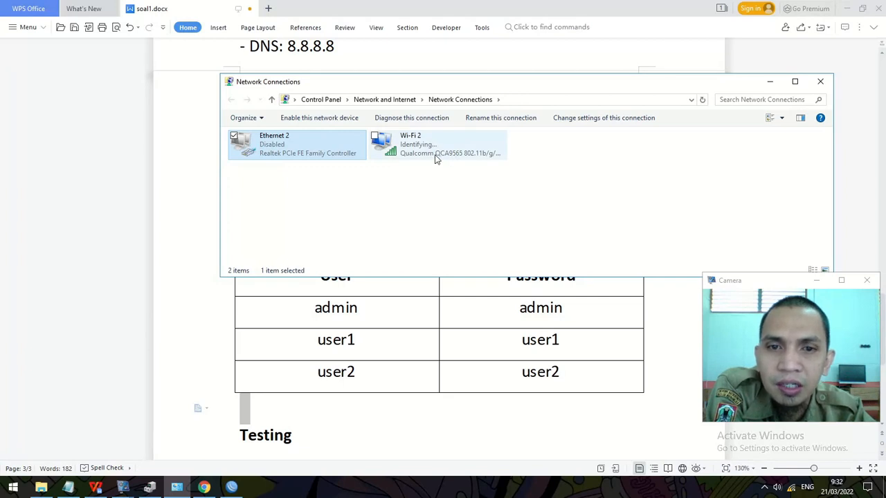
Step: Verify Wi-Fi 2 received 192.168.100.252 from DHCP server 192.168.100.1, then return to the task document
left_click(433, 194)
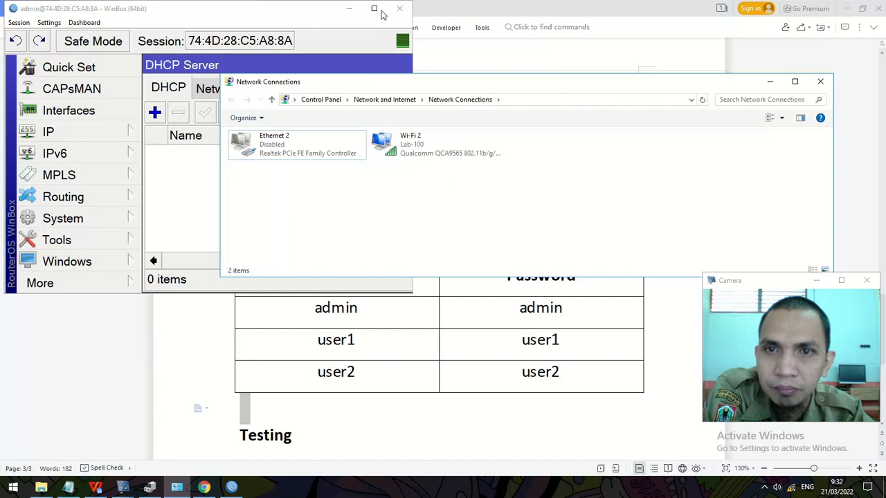
right_click(422, 143)
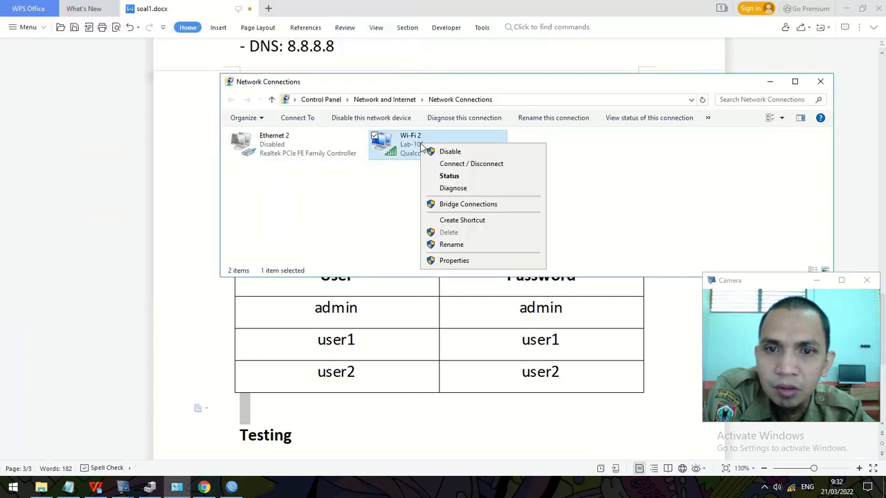
left_click(445, 177)
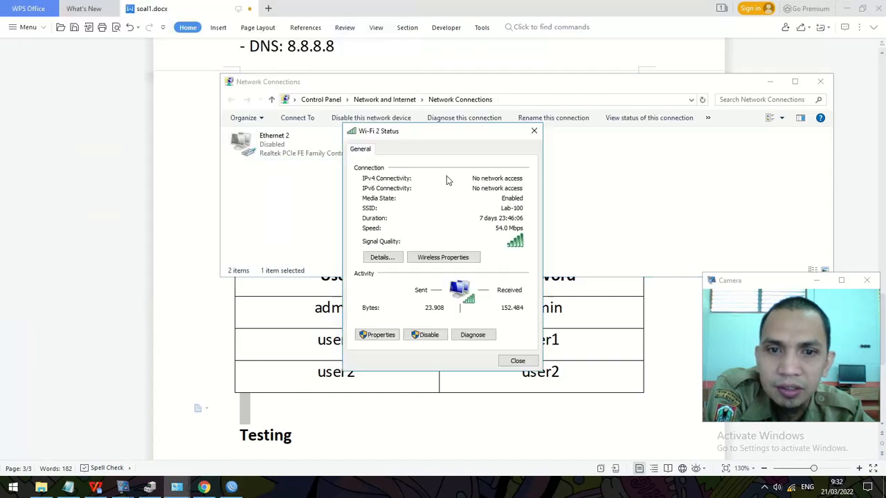
left_click(387, 259)
left_click(449, 232)
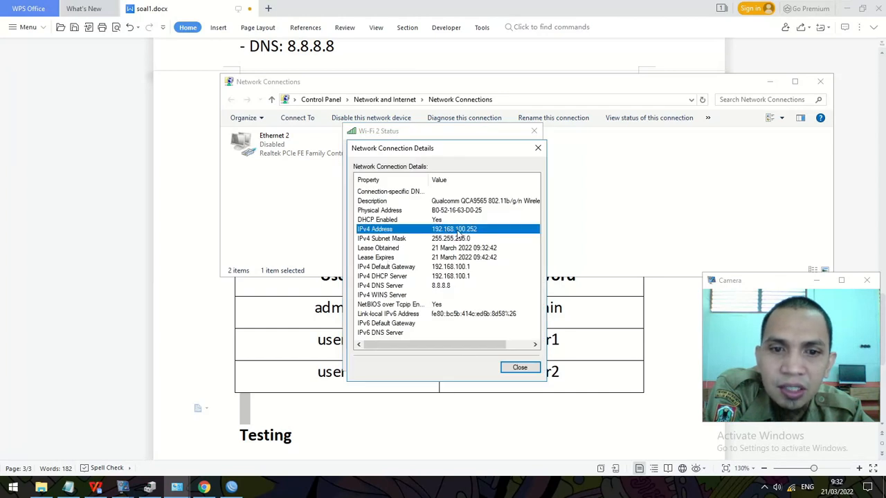
left_click(76, 302)
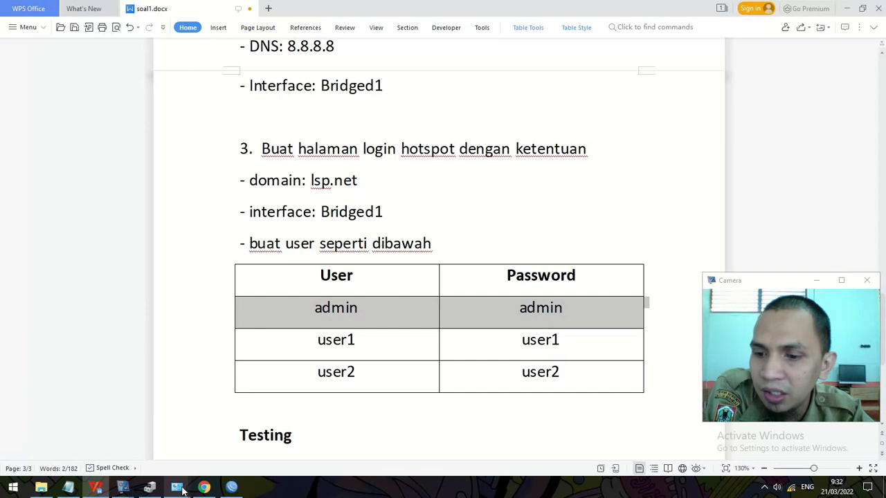
Step: Switch the Google page to English, close the Chrome incognito window, and bring Opera forward
left_click(204, 488)
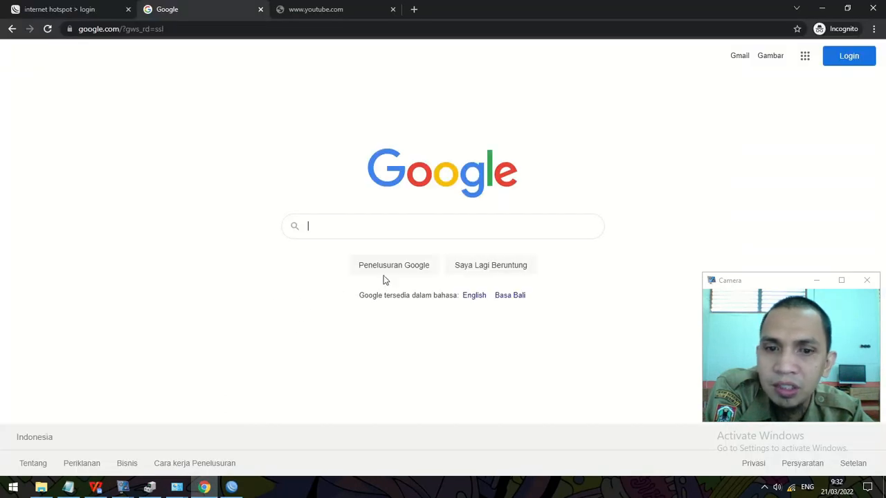
left_click(474, 297)
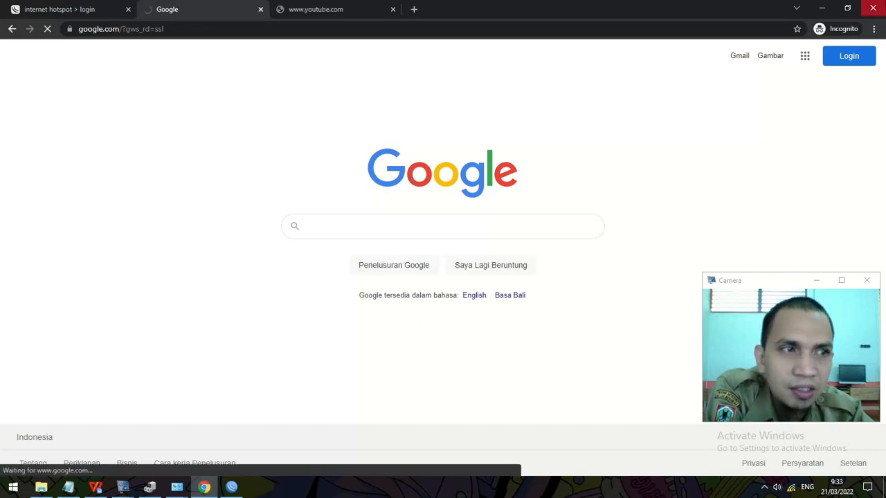
left_click(875, 7)
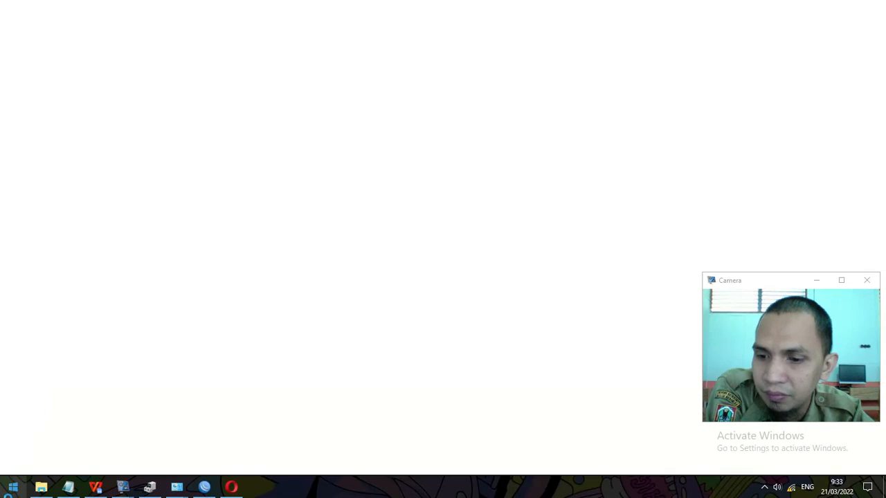
left_click(12, 488)
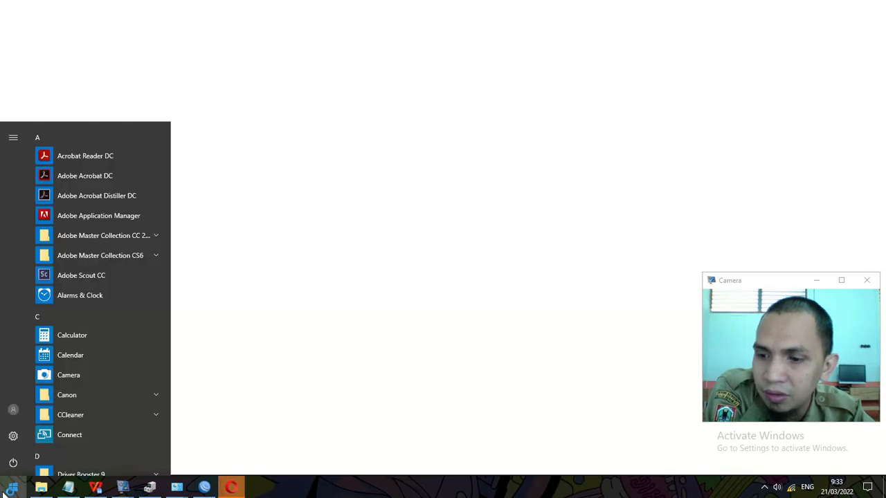
left_click(239, 490)
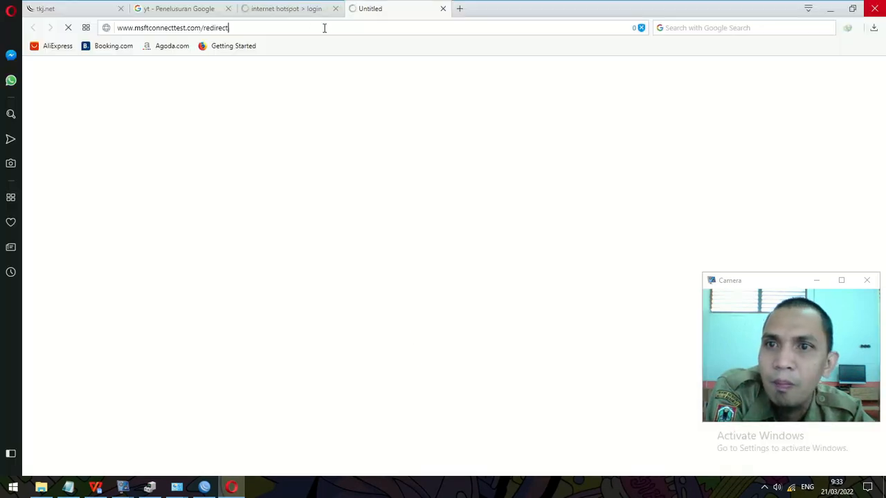
Step: Let the redirect tab reach the lsp.net hotspot login page
left_click(324, 27)
left_click(320, 10)
left_click(358, 10)
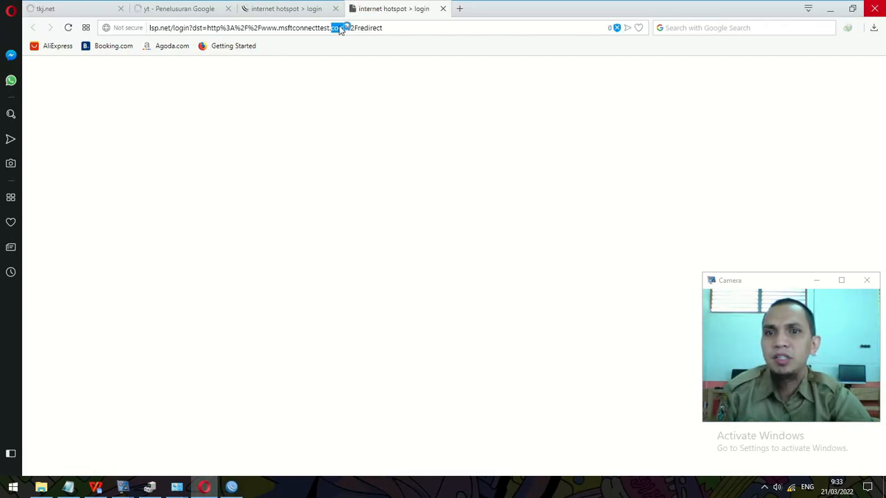
left_click(339, 28)
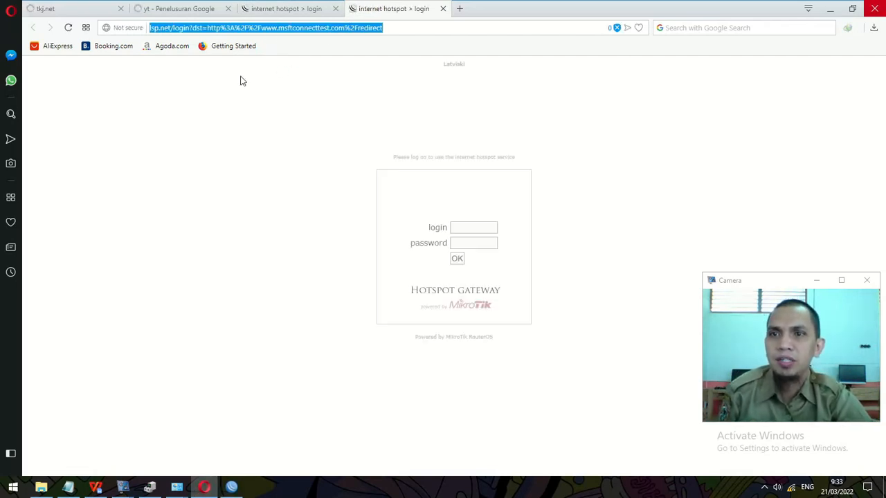
left_click(564, 258)
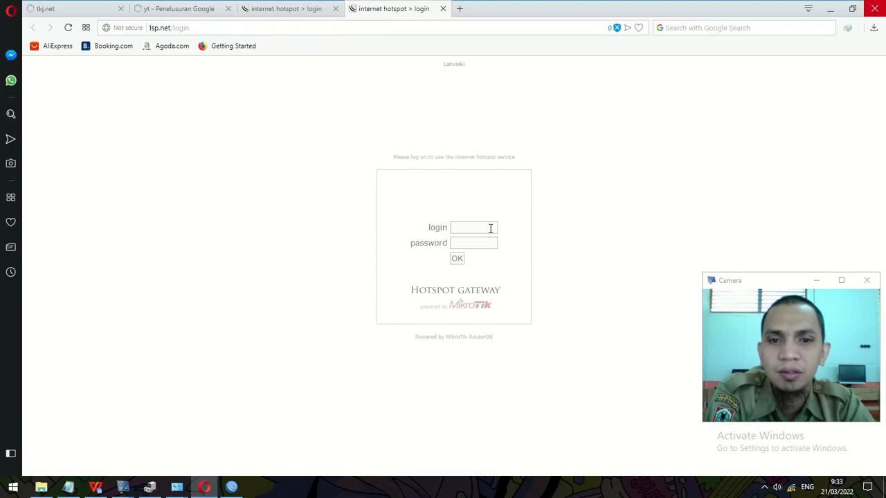
left_click(465, 230)
left_click(270, 198)
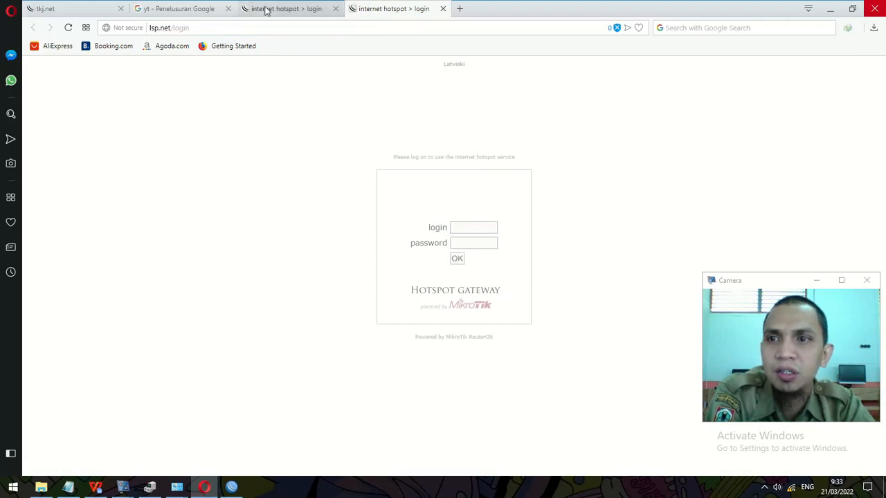
Step: Close the tkj.net, yt search and old hotspot login tabs
left_click(180, 8)
left_click(97, 9)
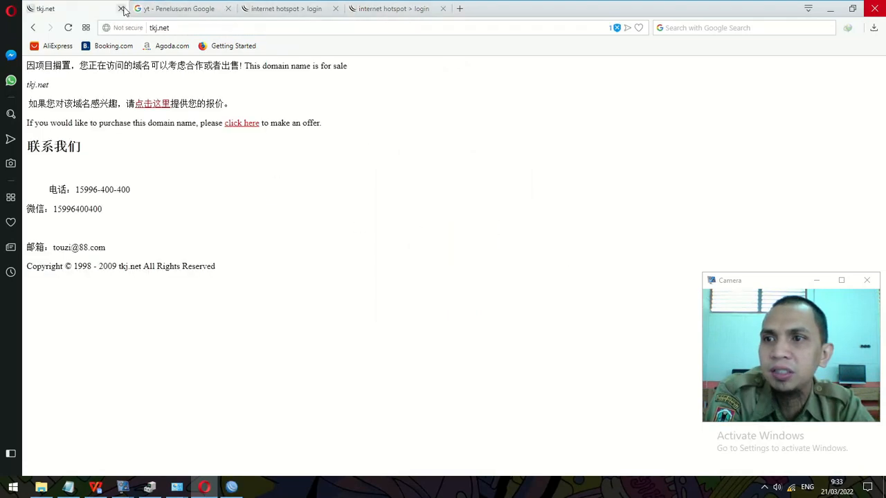
left_click(121, 9)
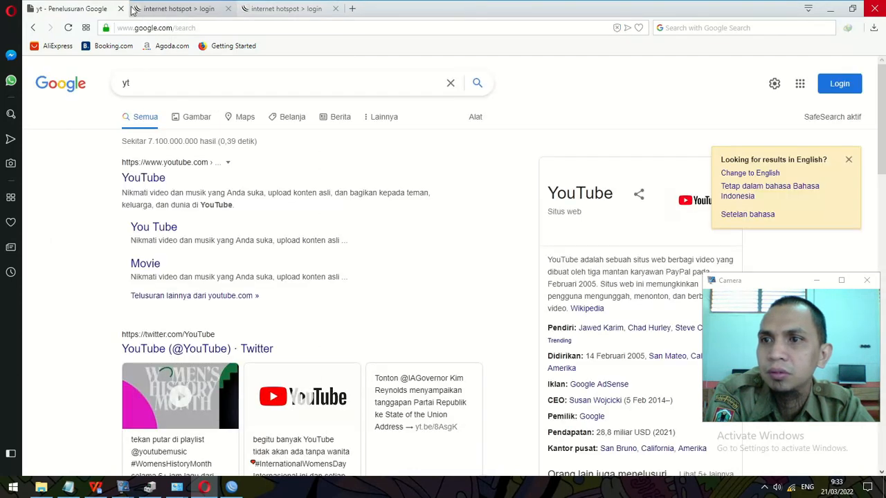
left_click(121, 9)
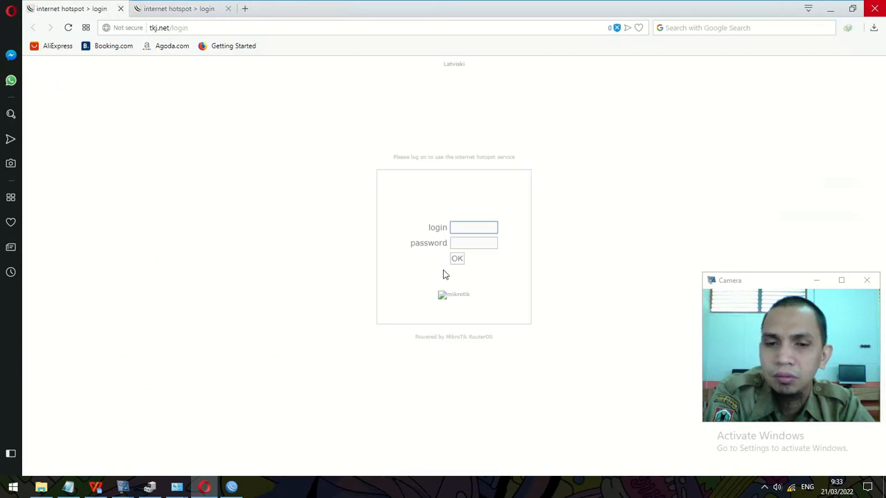
left_click(475, 228)
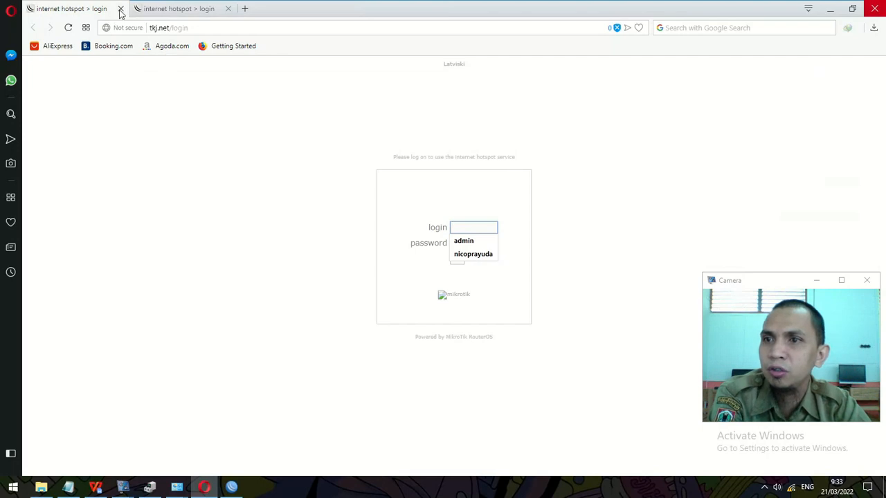
left_click(121, 9)
Step: Log in to the hotspot with a user account and open a new blank tab
left_click(487, 225)
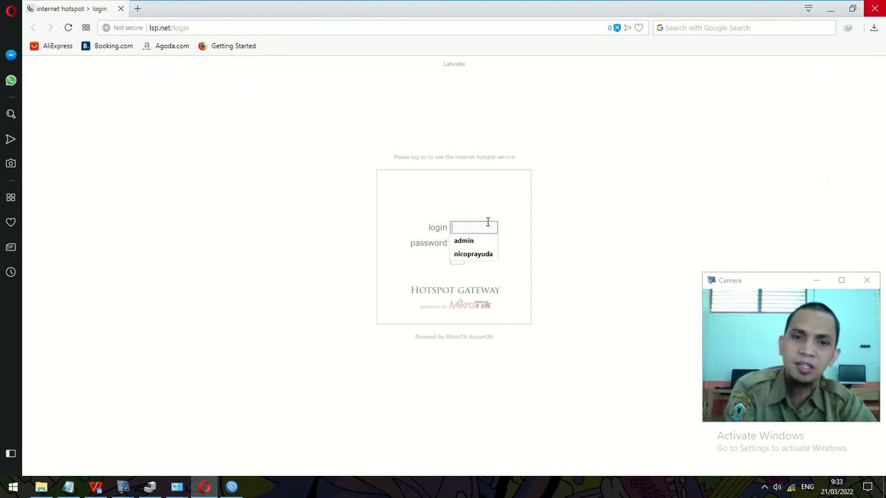
type("user1")
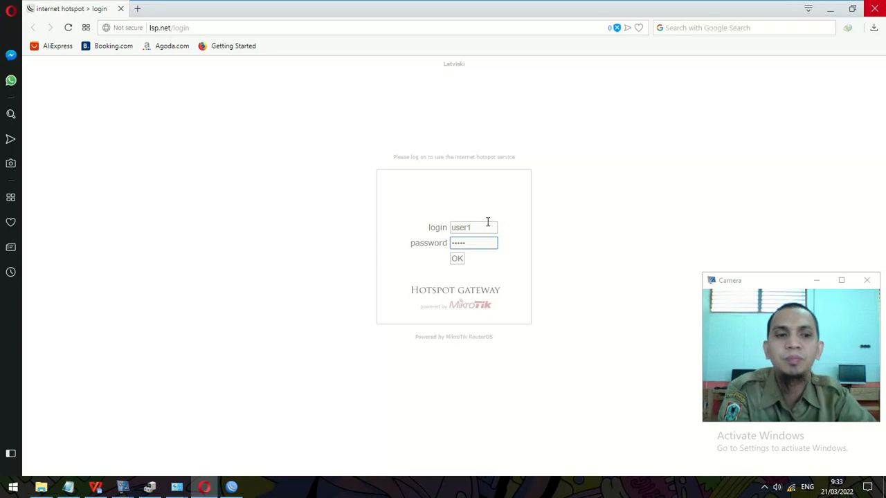
left_click(457, 259)
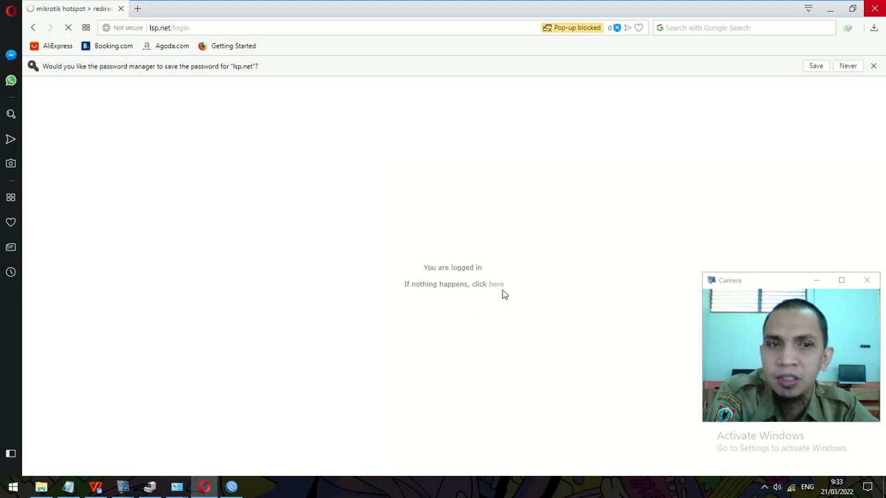
left_click(140, 8)
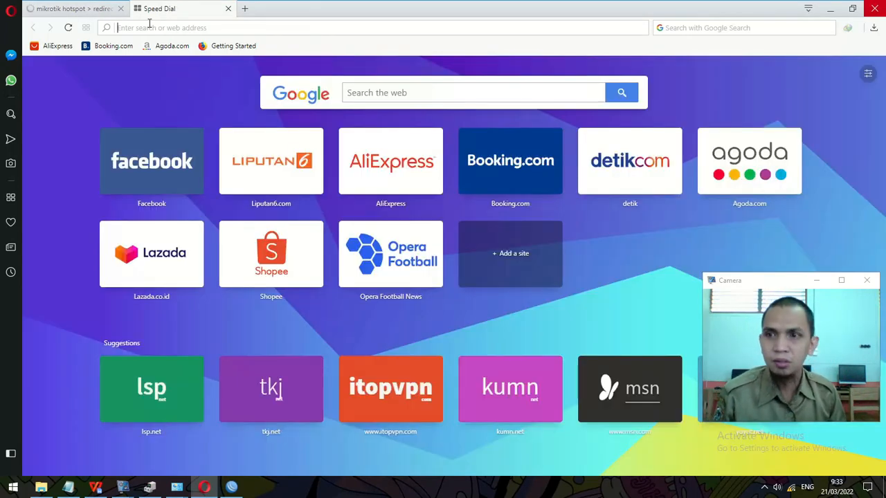
Step: Run a Google search for 'o' in Opera to confirm hotspot internet access, then minimize Opera
type("o")
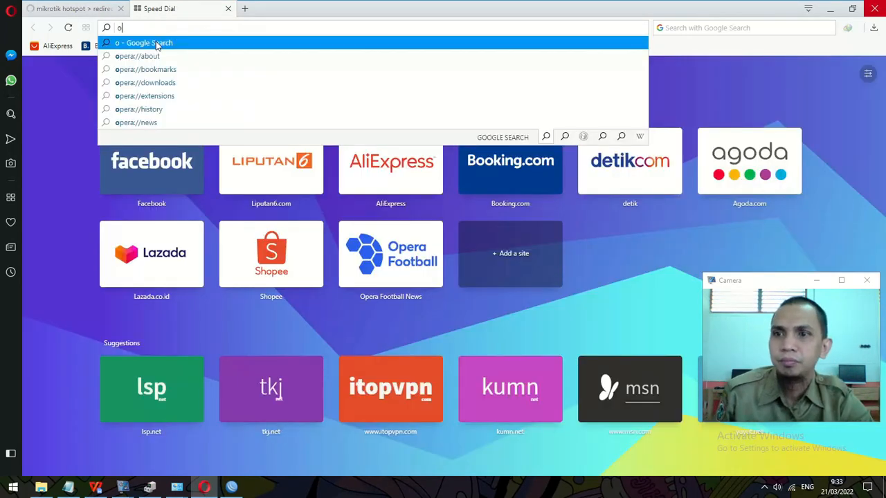
left_click(157, 45)
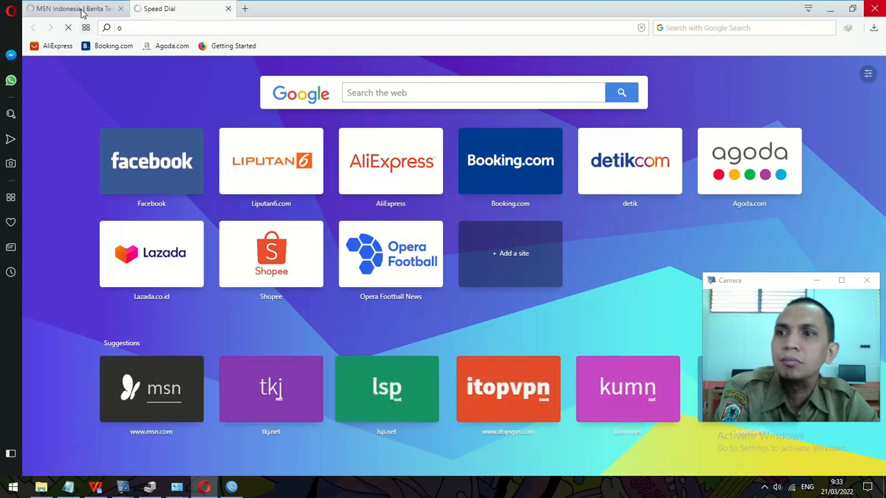
scroll(70, 266, "down", 1)
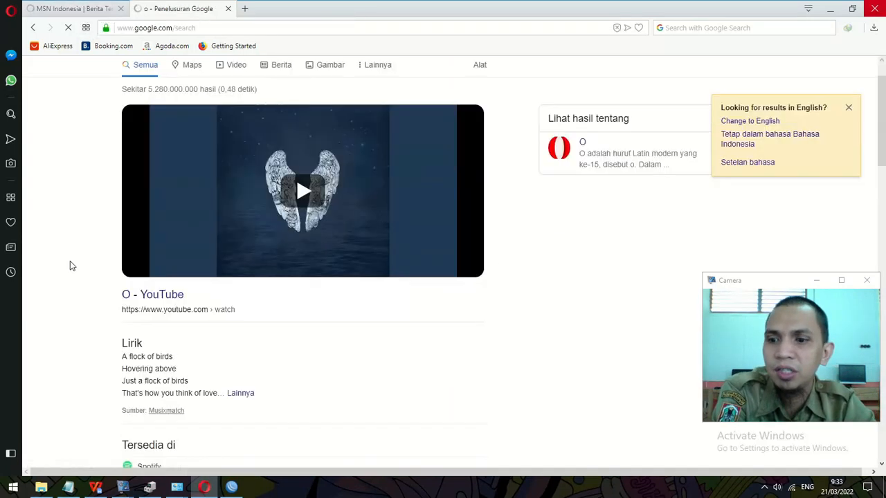
scroll(83, 264, "down", 7)
scroll(94, 264, "up", 8)
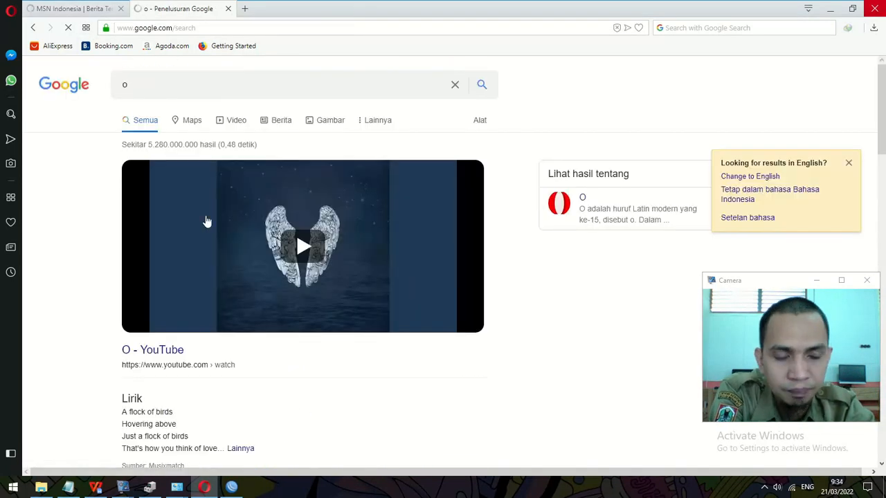
left_click(833, 9)
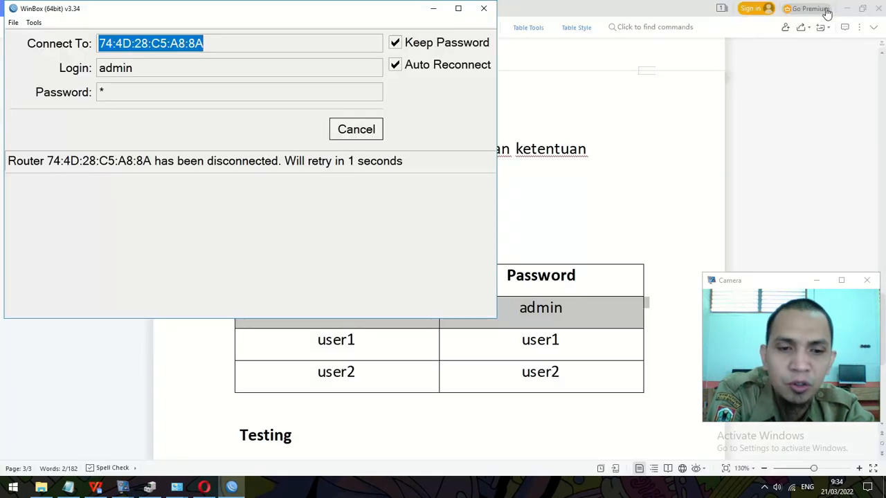
Step: Hide WinBox, scroll the task sheet to the Testing section, and stop the vokoscreenNG recording
left_click(434, 10)
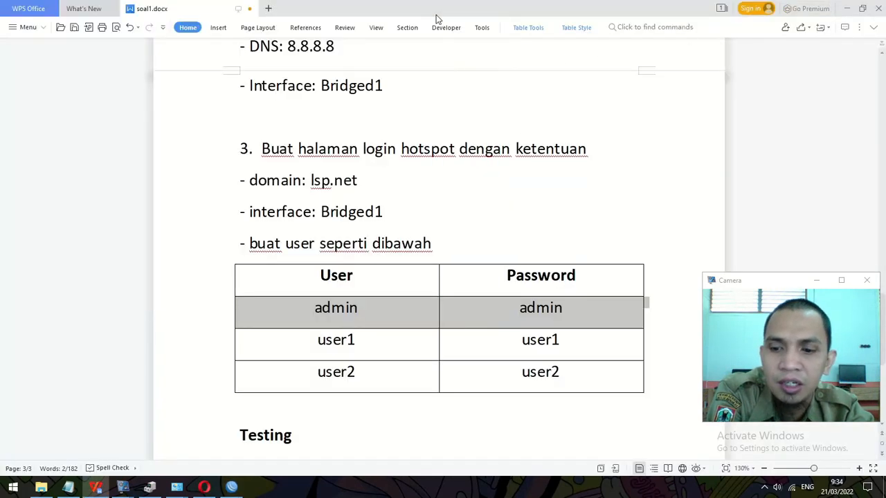
scroll(256, 285, "down", 3)
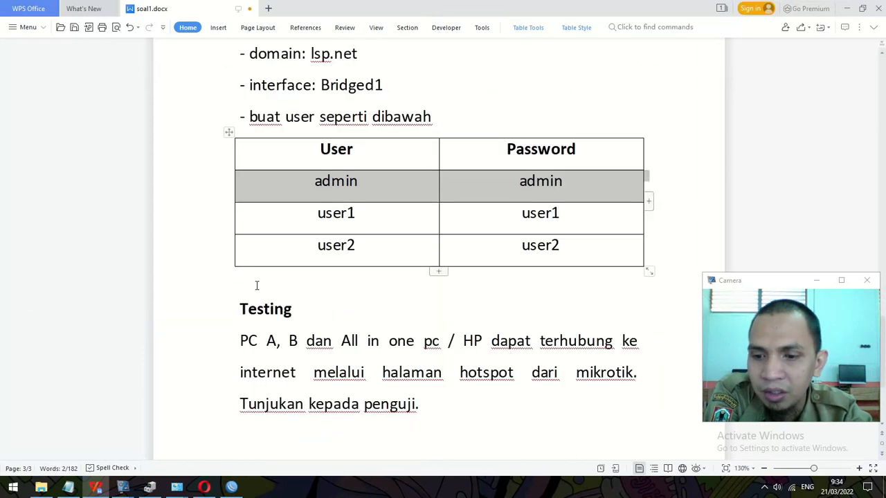
mouse_move(123, 487)
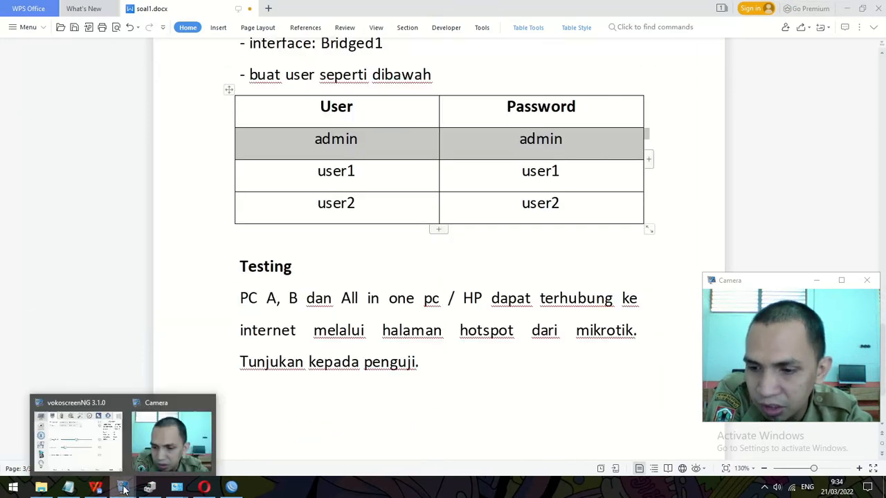
left_click(99, 455)
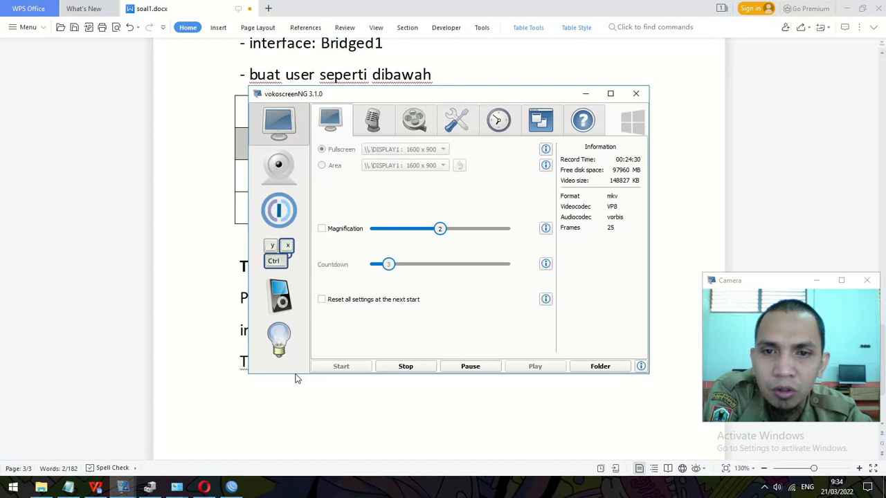
left_click(405, 368)
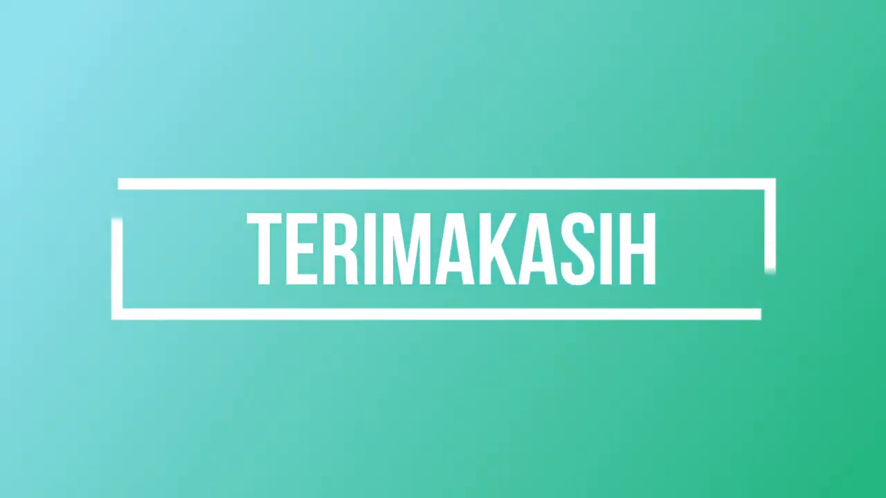